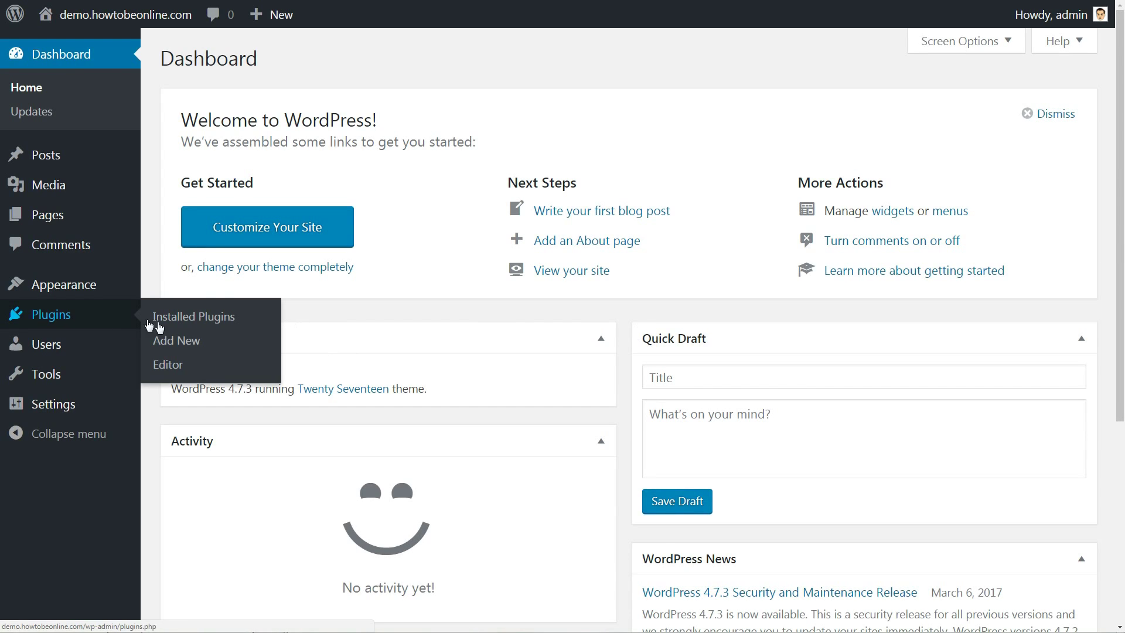
- Activate the WooCommerce plugin from the Plugins > Add New page
left_click(186, 345)
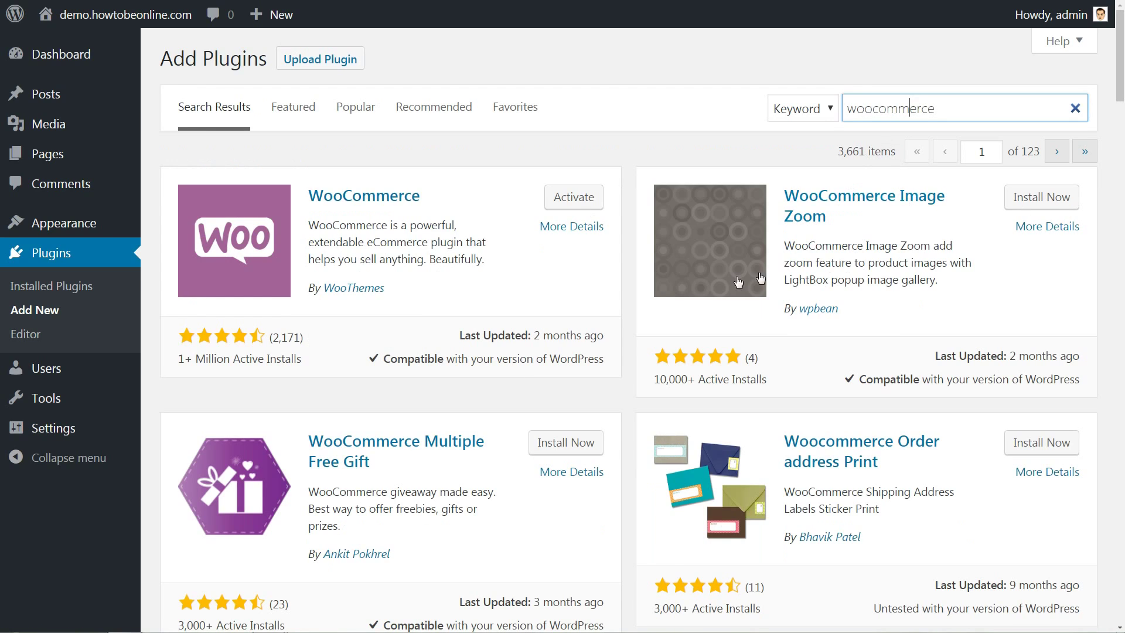
left_click(577, 205)
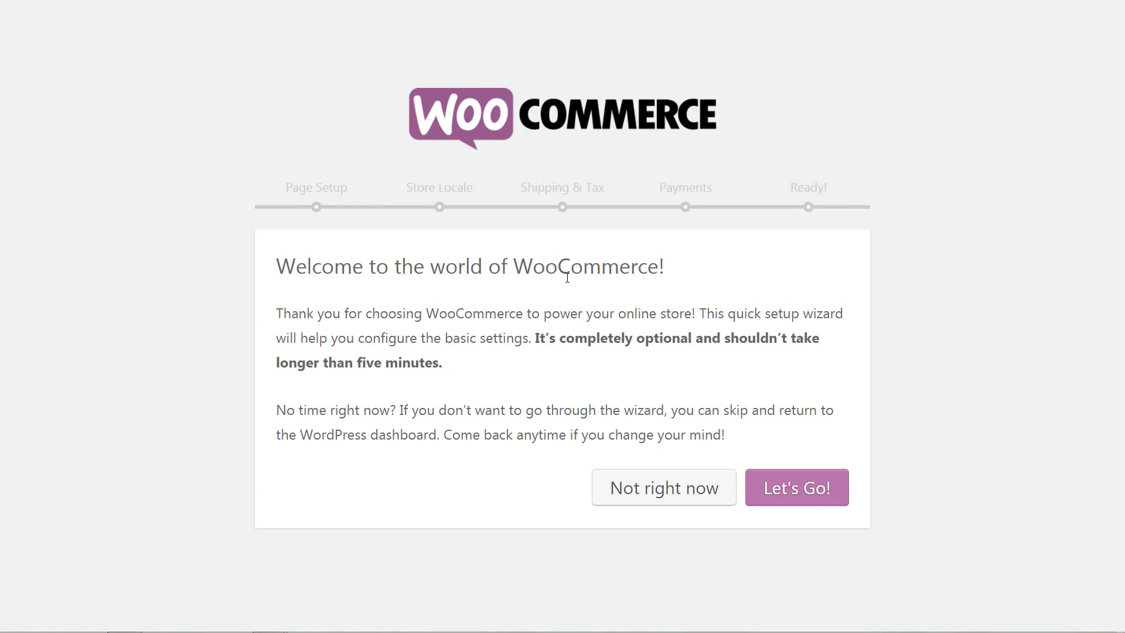
- Start the wizard, accept default pages, and keep US (Alabama), US dollar, lbs and in
left_click(818, 488)
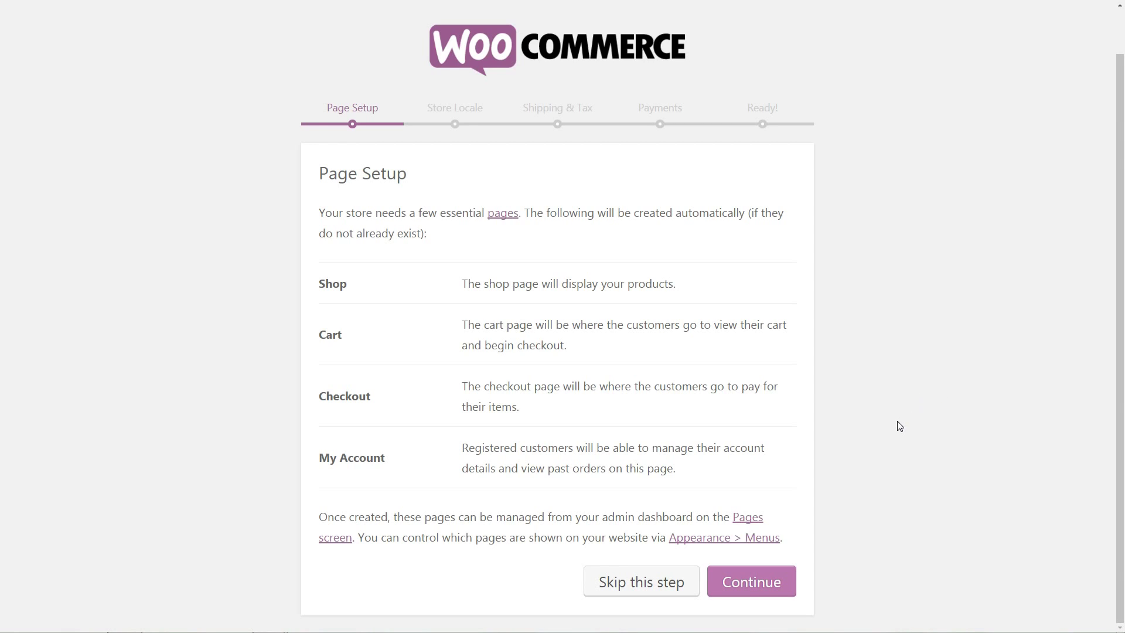
left_click(726, 580)
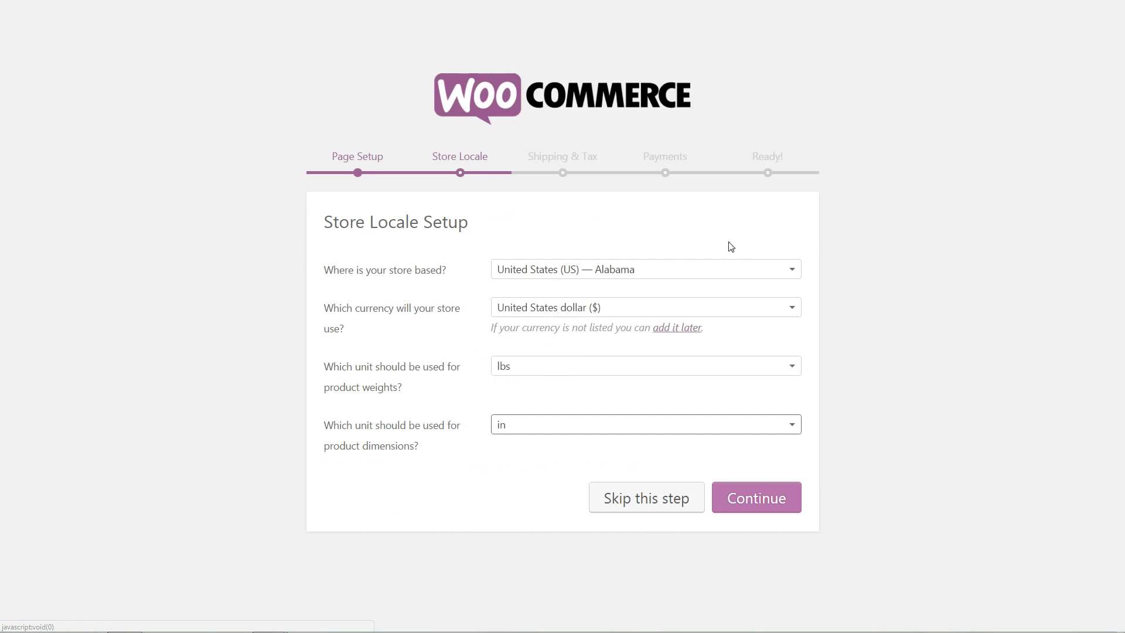
left_click(660, 268)
left_click(659, 268)
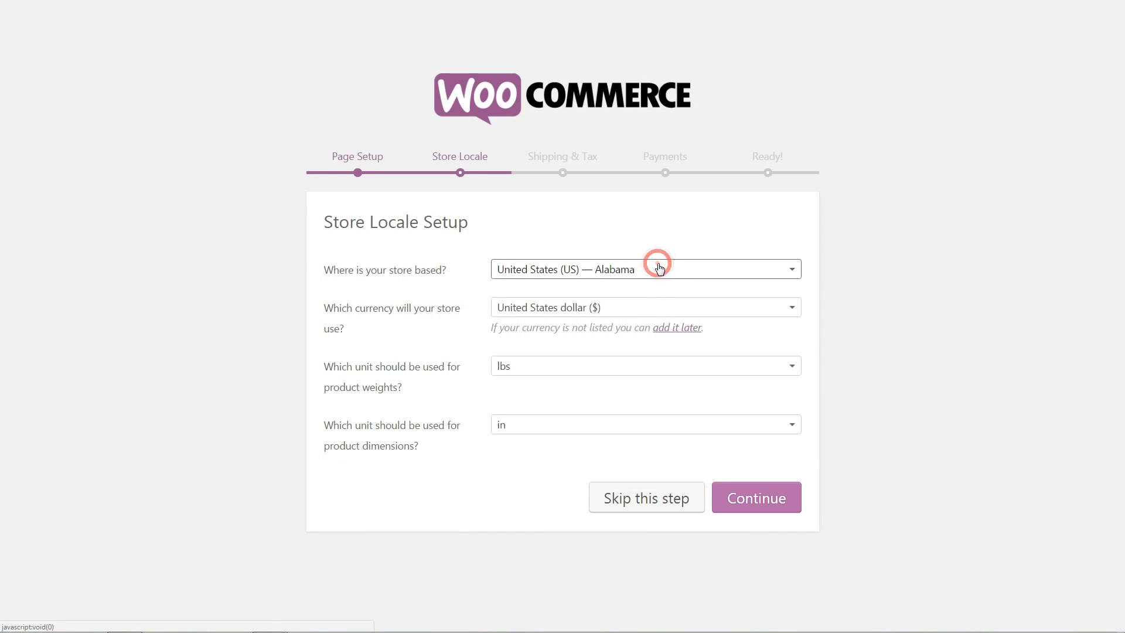
left_click(629, 307)
left_click(629, 307)
left_click(576, 365)
left_click(576, 364)
left_click(545, 428)
left_click(545, 426)
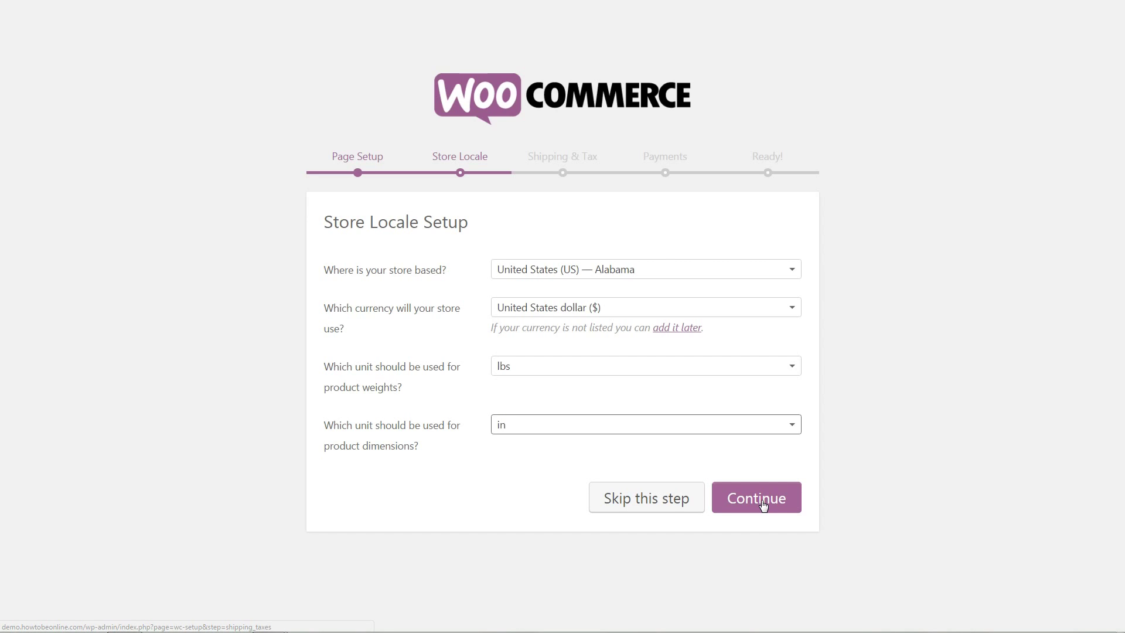
- Save the store locale and enable shipping physical goods on the Shipping & Tax step
left_click(762, 503)
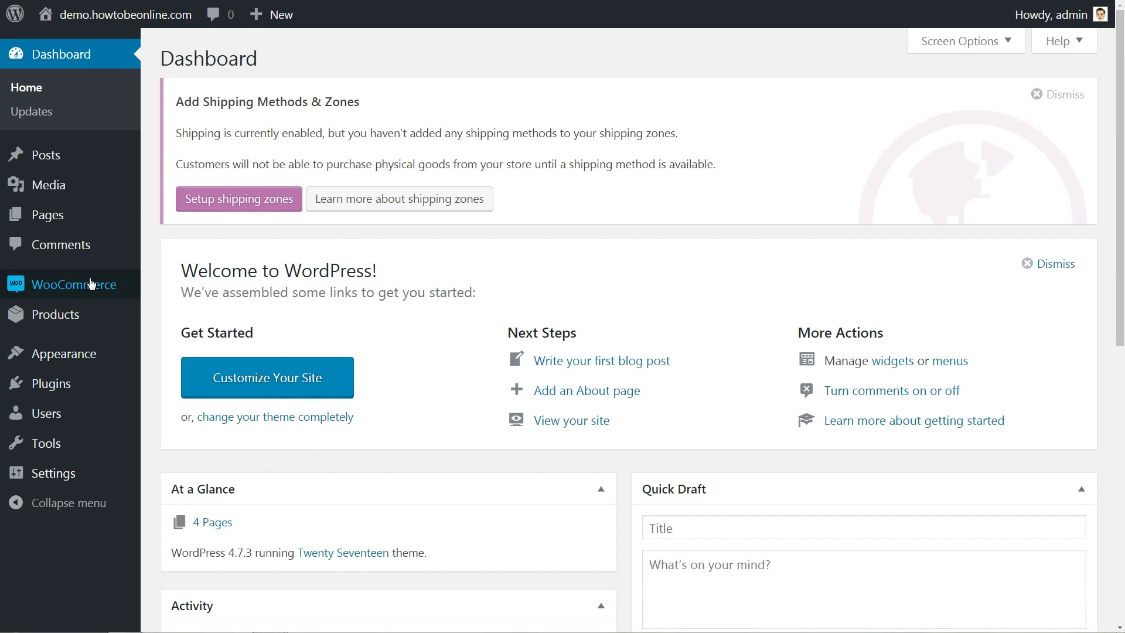
mouse_move(91, 284)
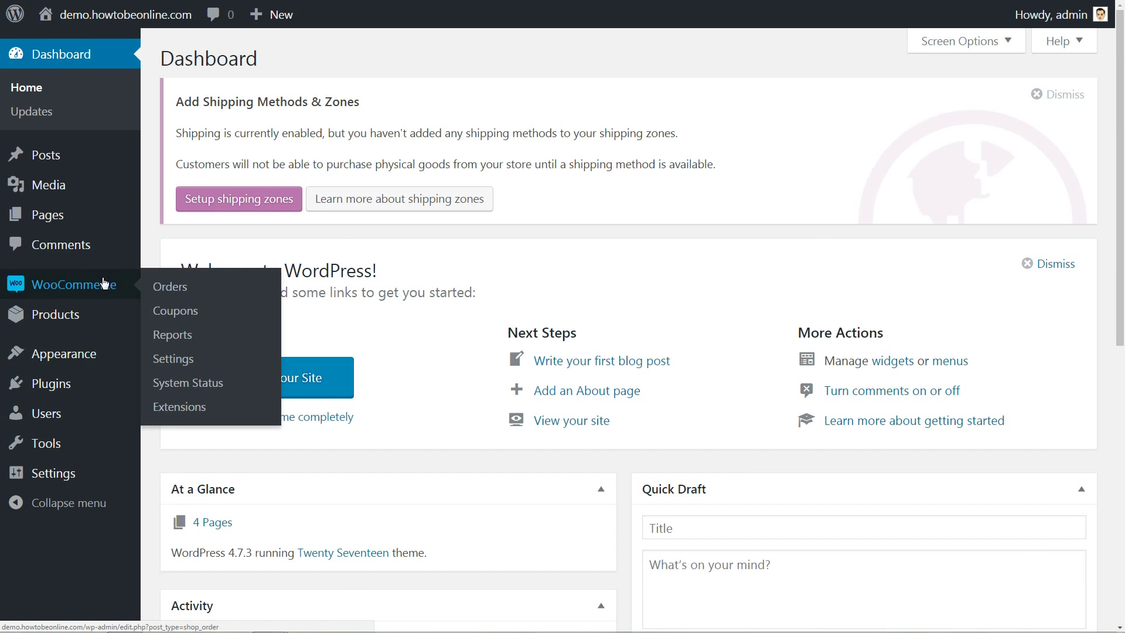
left_click(182, 362)
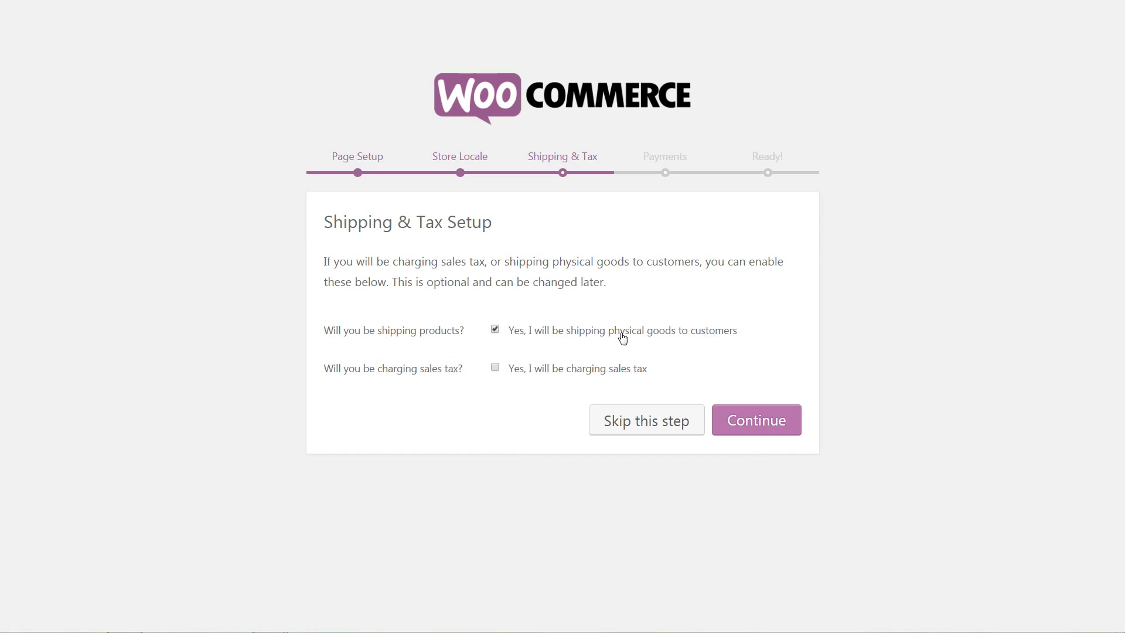
left_click(495, 328)
- Keep shipping on, enable sales tax, and enter prices inclusive of tax
left_click(495, 329)
left_click(495, 367)
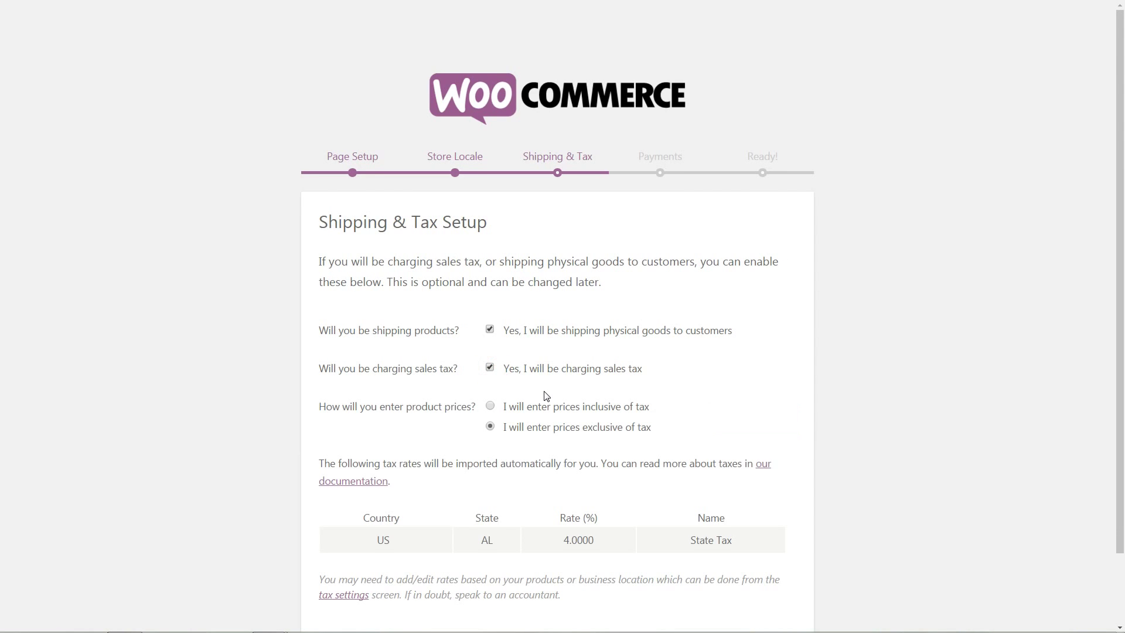
scroll(545, 395, "down", 2)
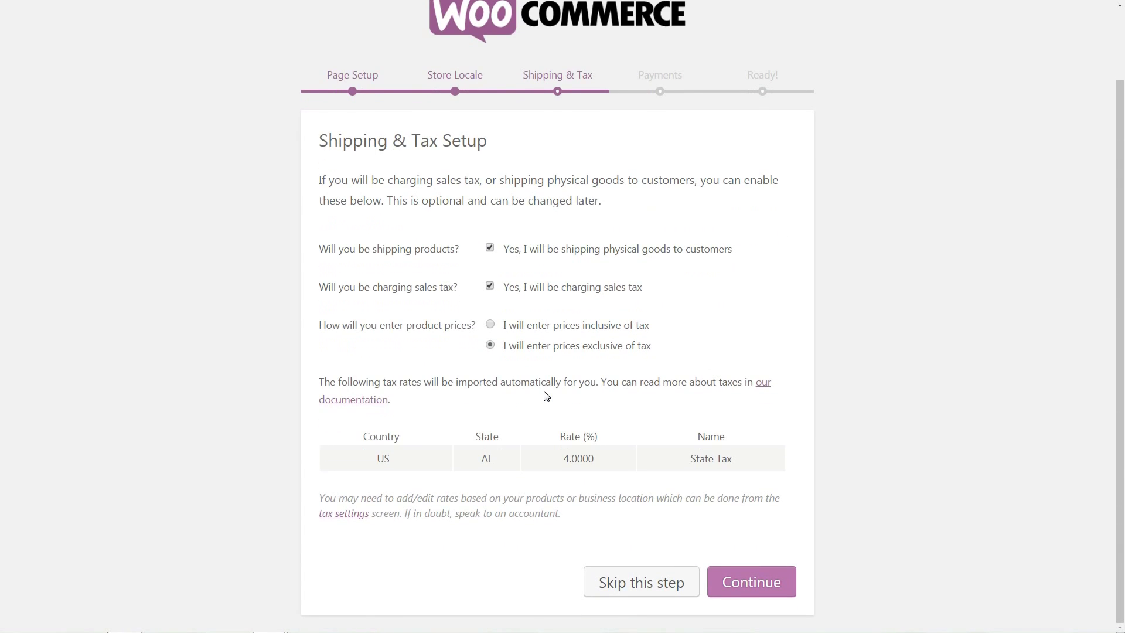
left_click(490, 325)
left_click(490, 345)
left_click(491, 325)
- Continue to Payments and leave the PayPal and Stripe options switched off
left_click(749, 578)
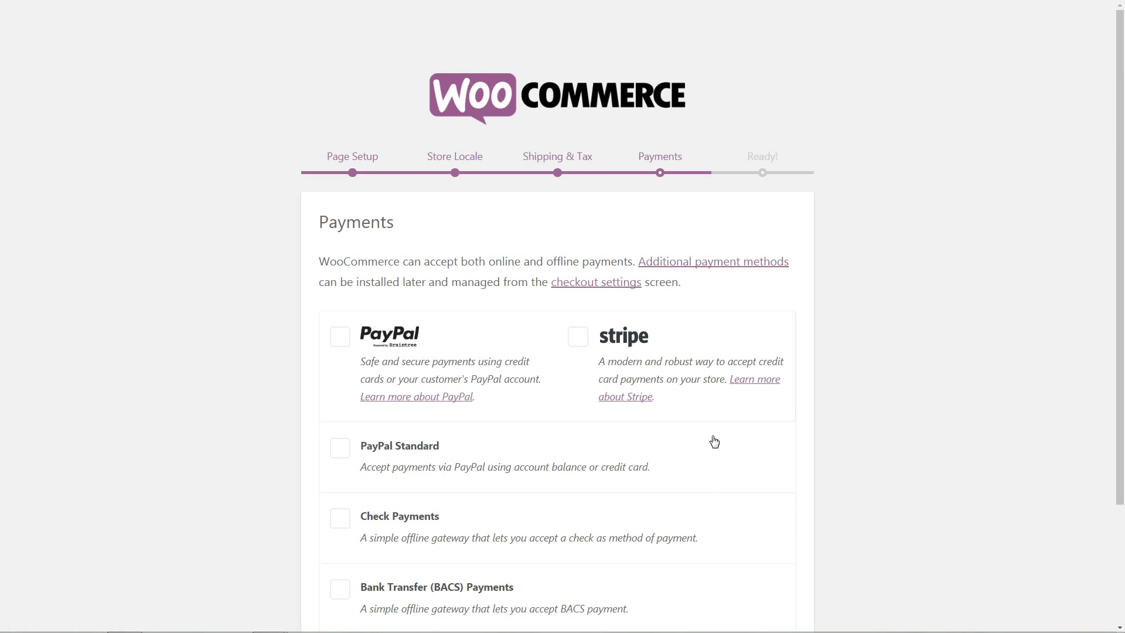
scroll(894, 359, "down", 2)
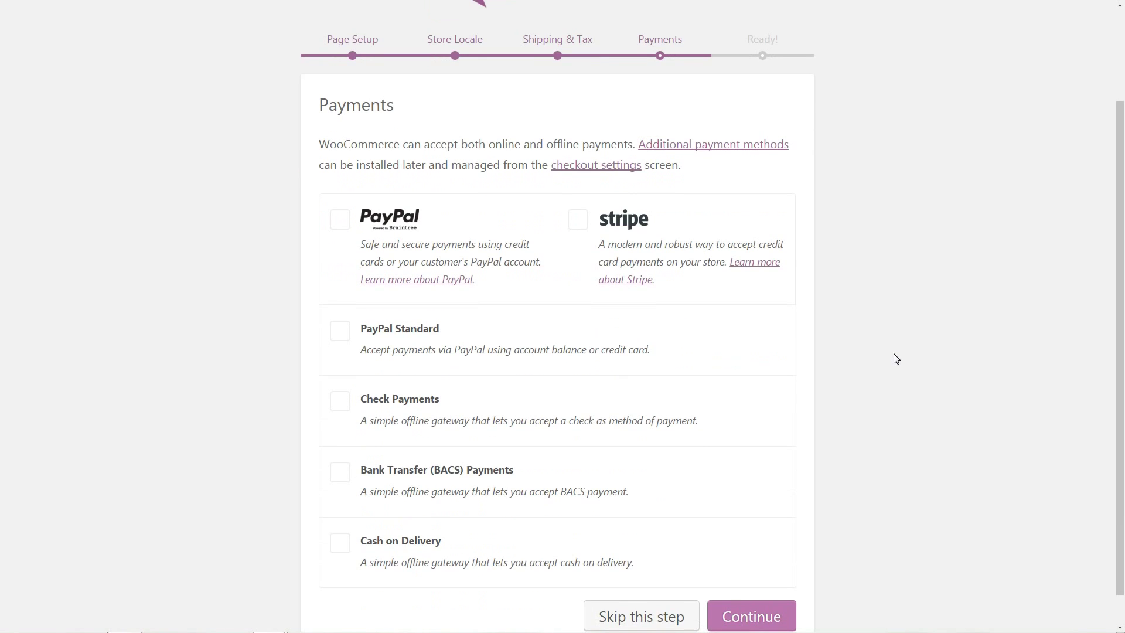
scroll(895, 359, "down", 1)
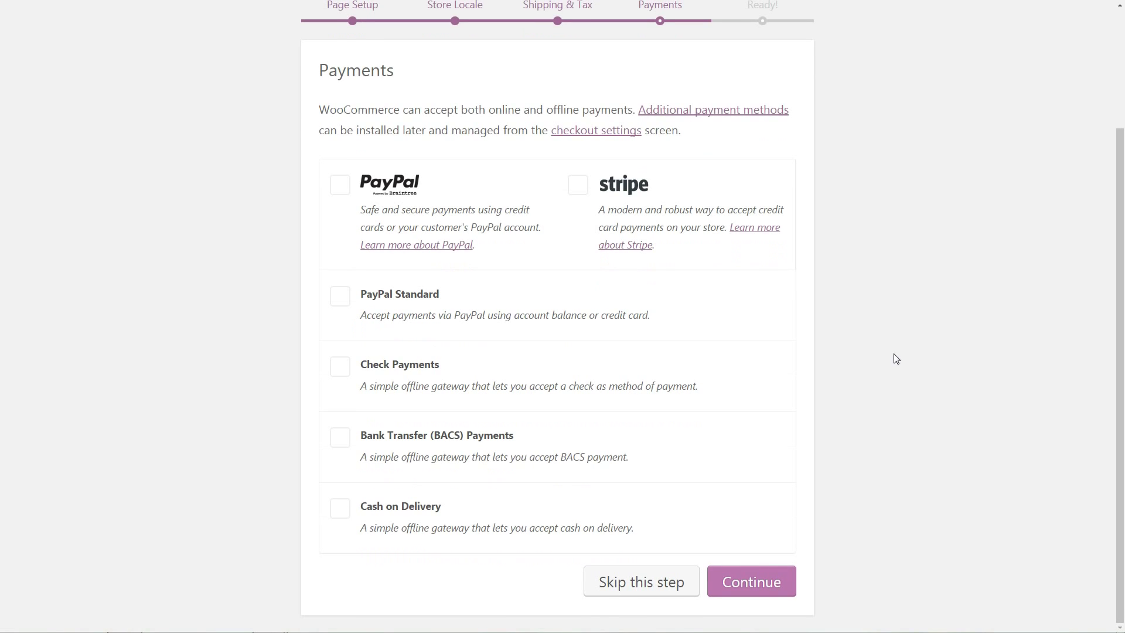
left_click(344, 188)
left_click(575, 189)
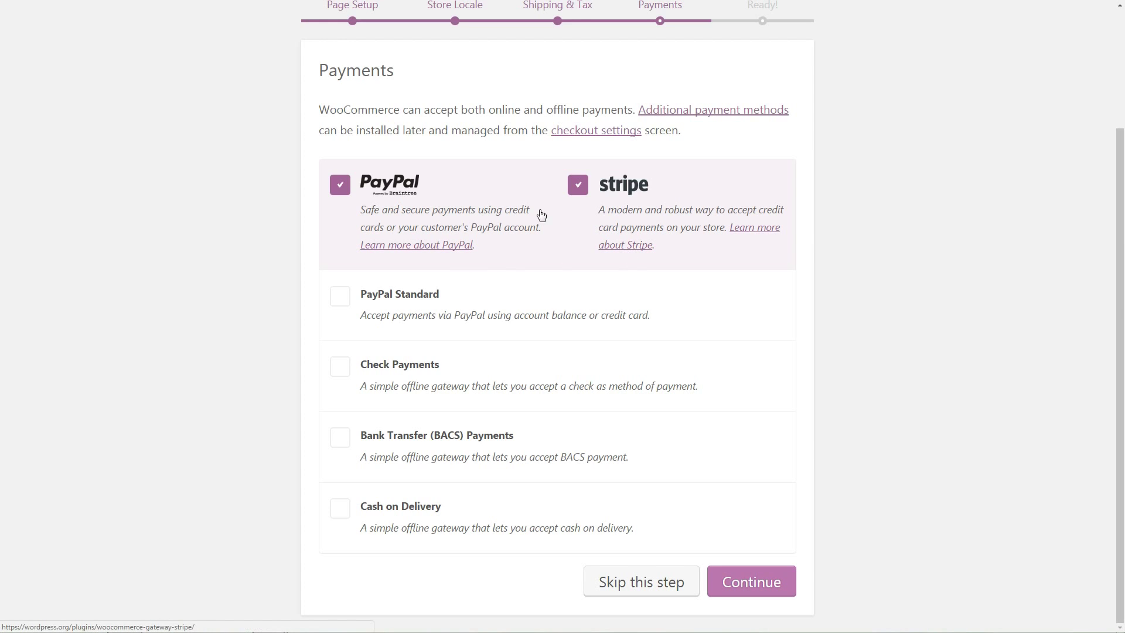
left_click(340, 186)
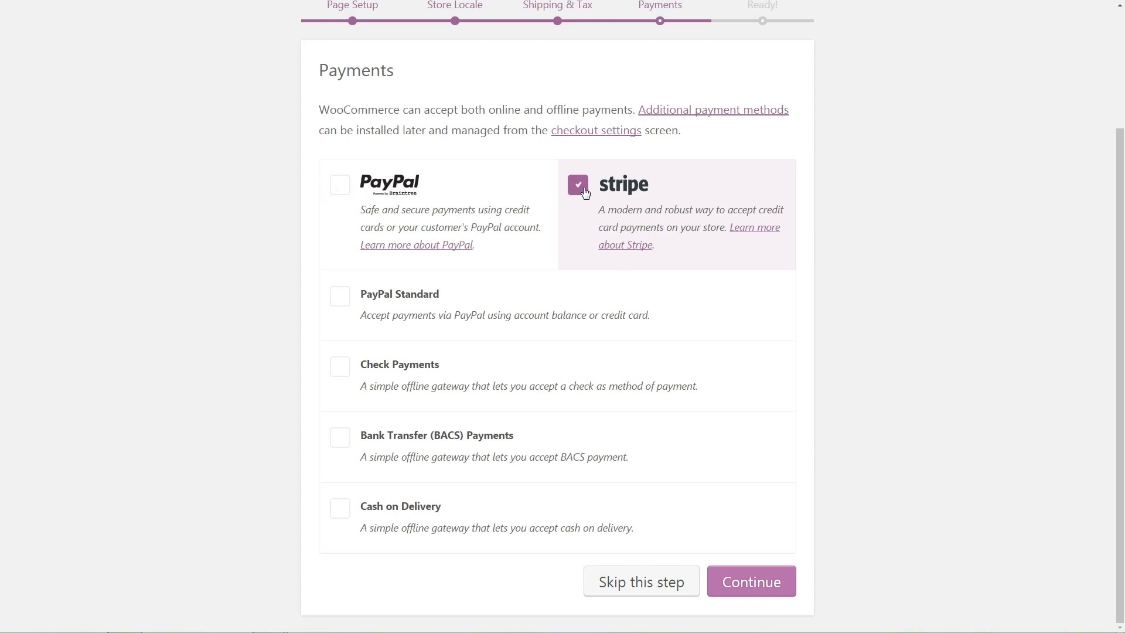
left_click(579, 188)
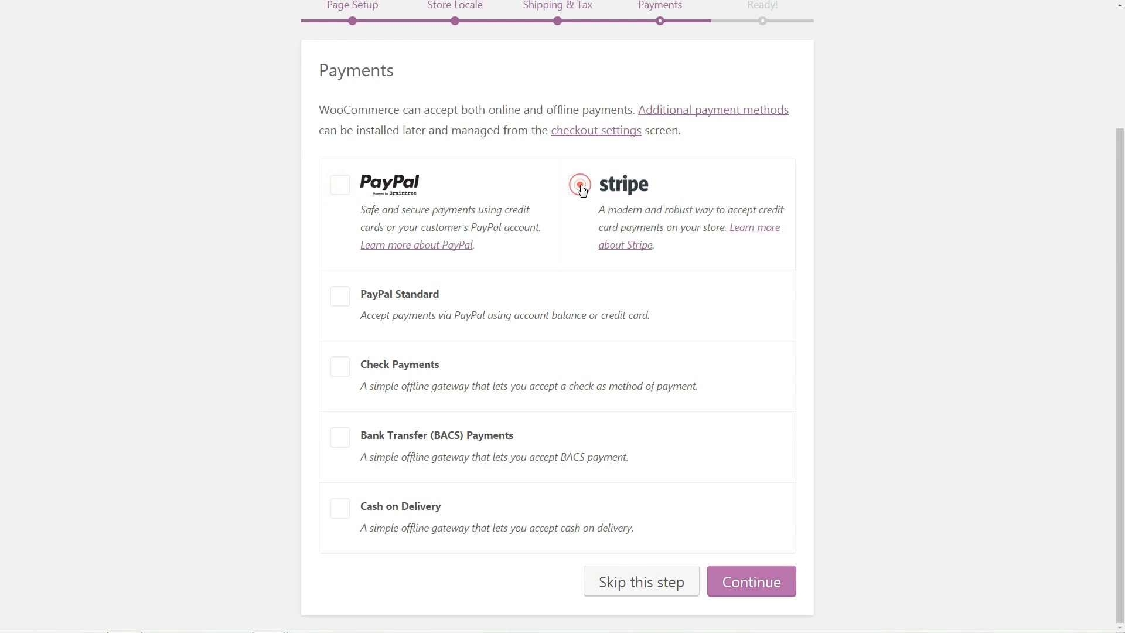
- Enable PayPal Standard, Check Payments, Bank Transfer (BACS) and Cash on Delivery
left_click(340, 296)
left_click(505, 391)
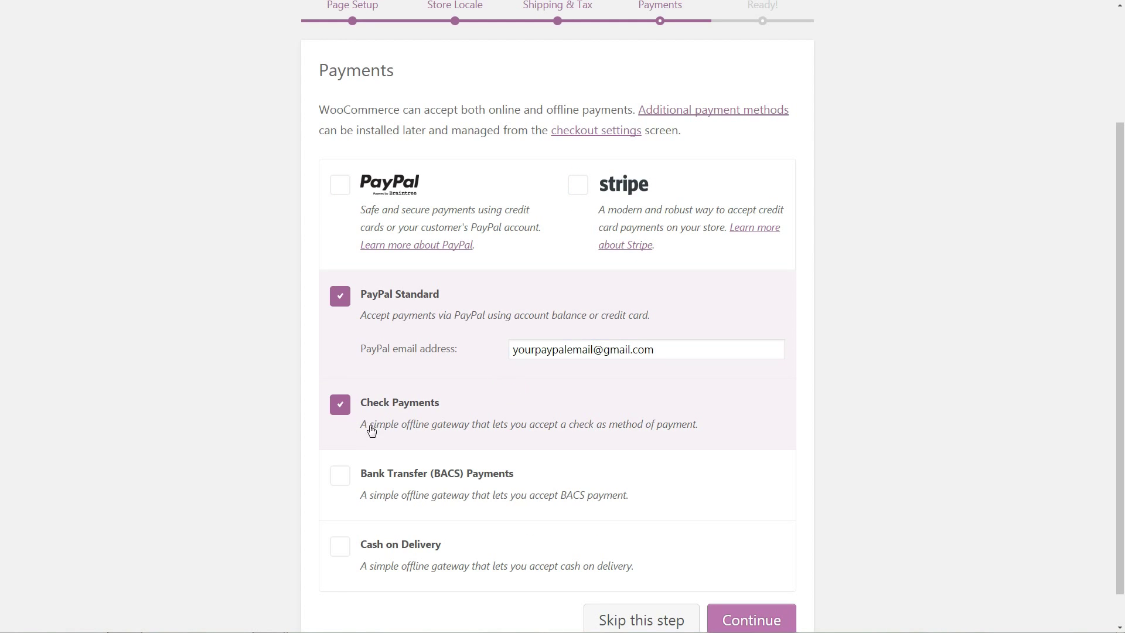
left_click(334, 404)
left_click(334, 404)
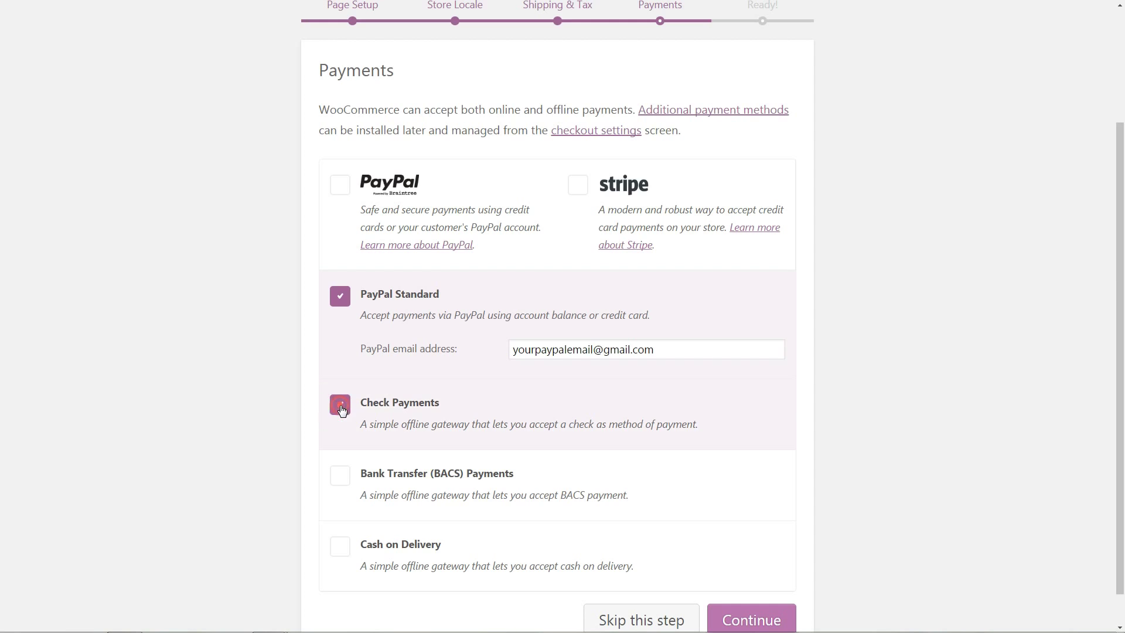
left_click(338, 479)
left_click(342, 544)
scroll(647, 531, "down", 1)
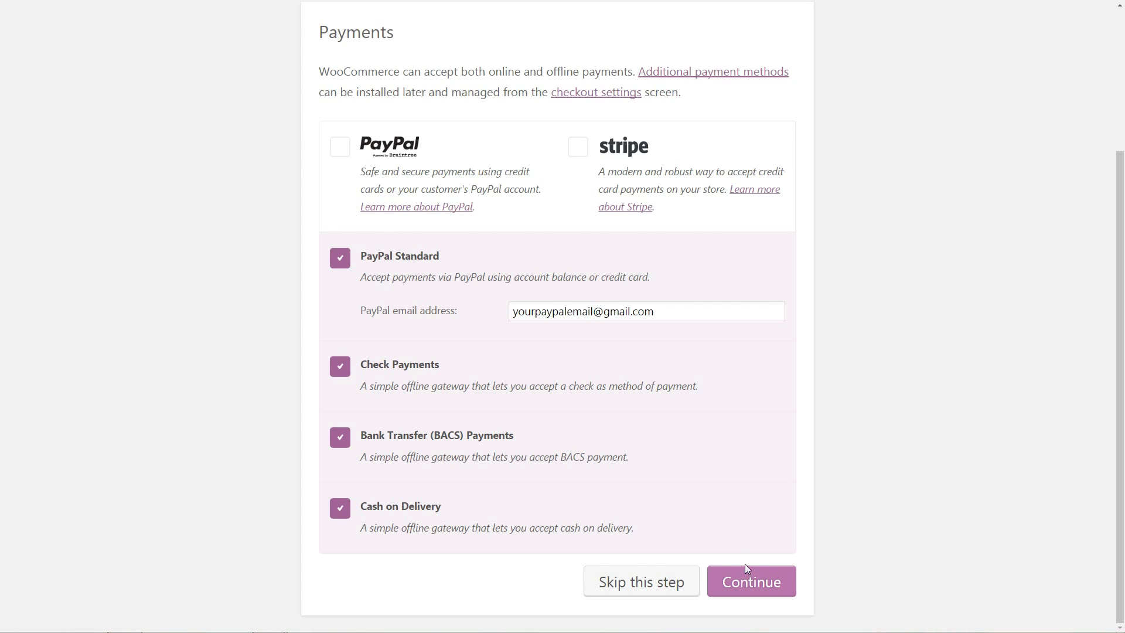
scroll(603, 499, "up", 1)
left_click(341, 545)
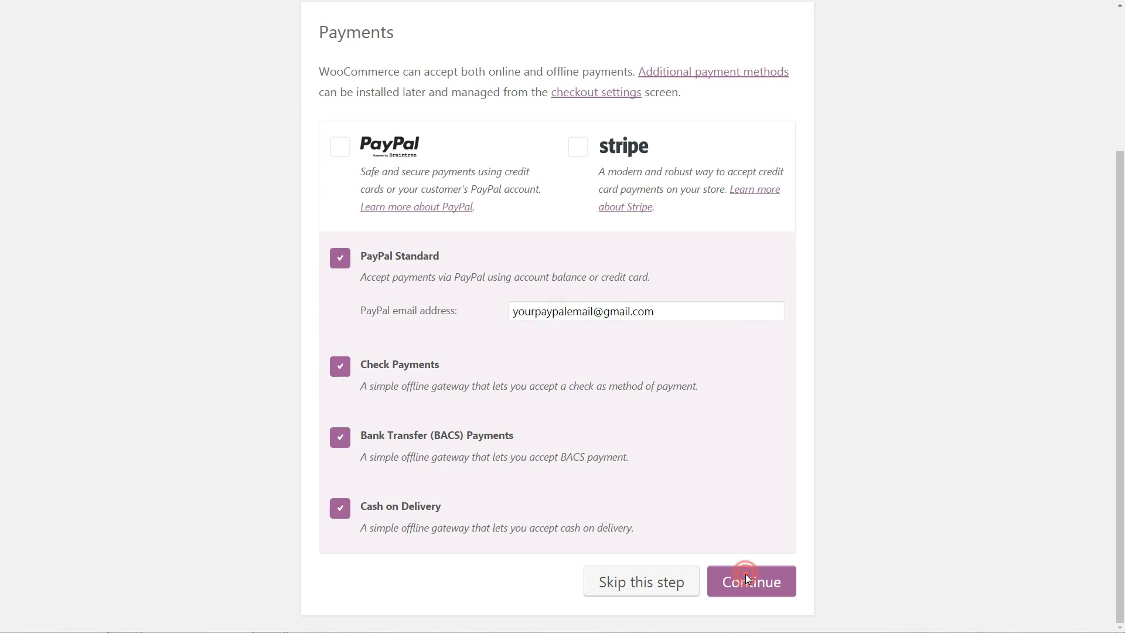
- Finish the wizard and start a new product named 'Product name DEMO'
left_click(745, 575)
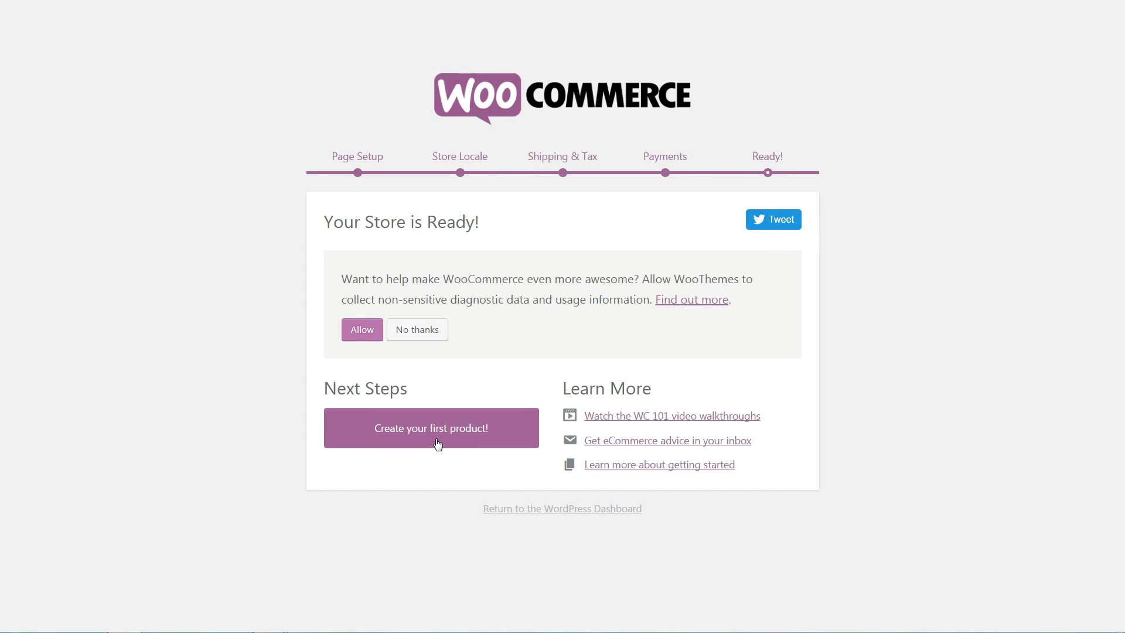
left_click(437, 444)
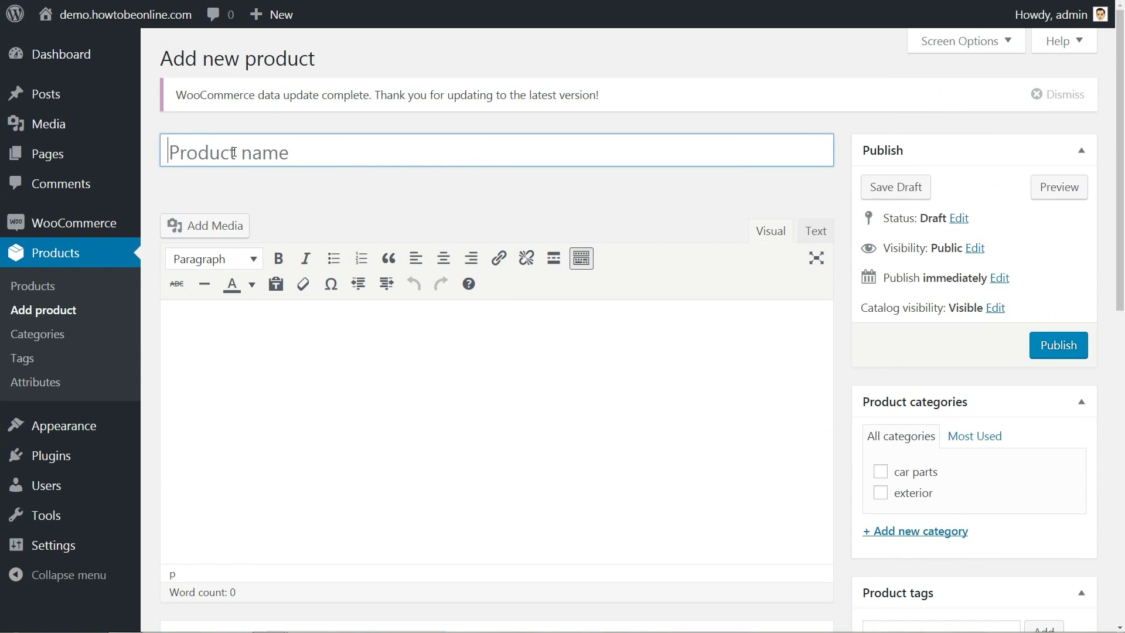
left_click(233, 151)
type("Product name DEMO")
- Paste the Lorem ipsum text into the product description
right_click(202, 304)
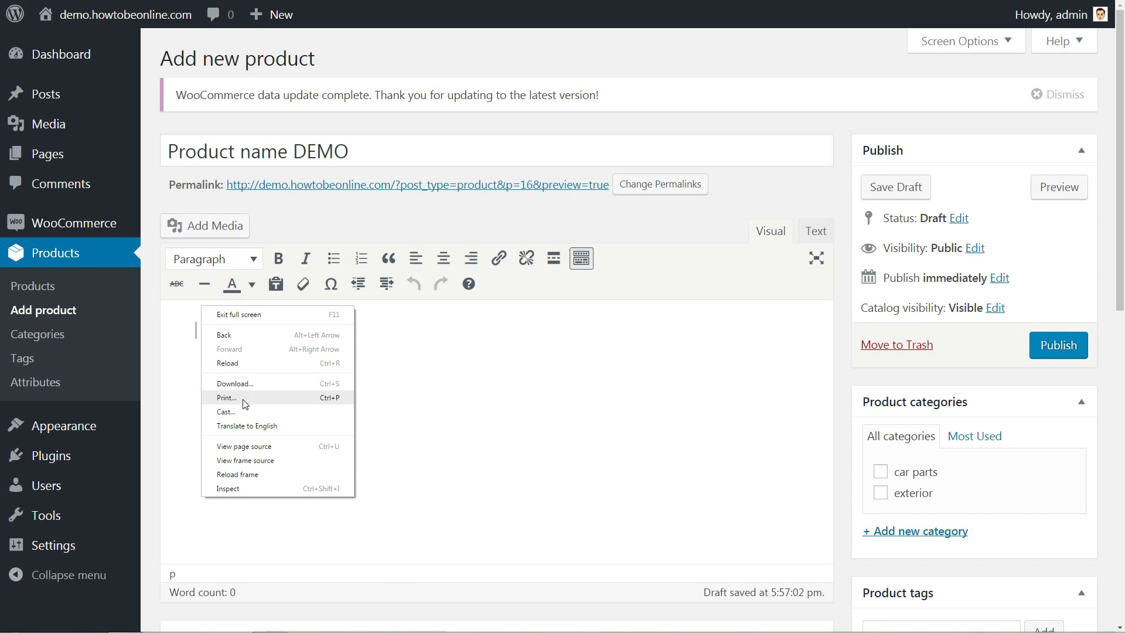
left_click(183, 332)
right_click(183, 332)
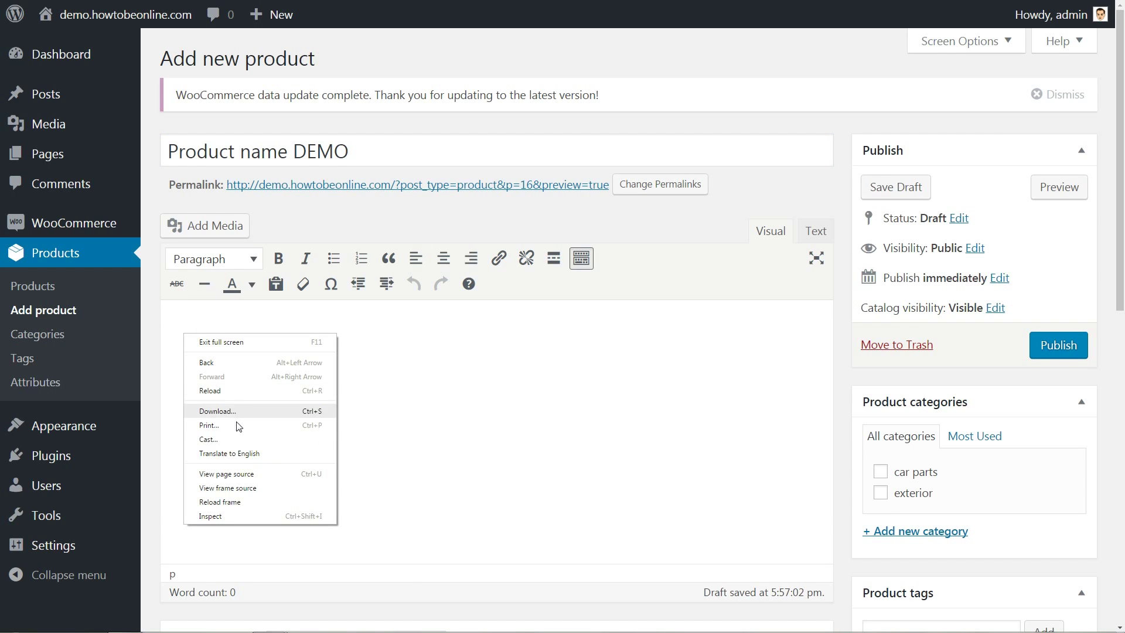
left_click(388, 380)
right_click(388, 381)
right_click(233, 341)
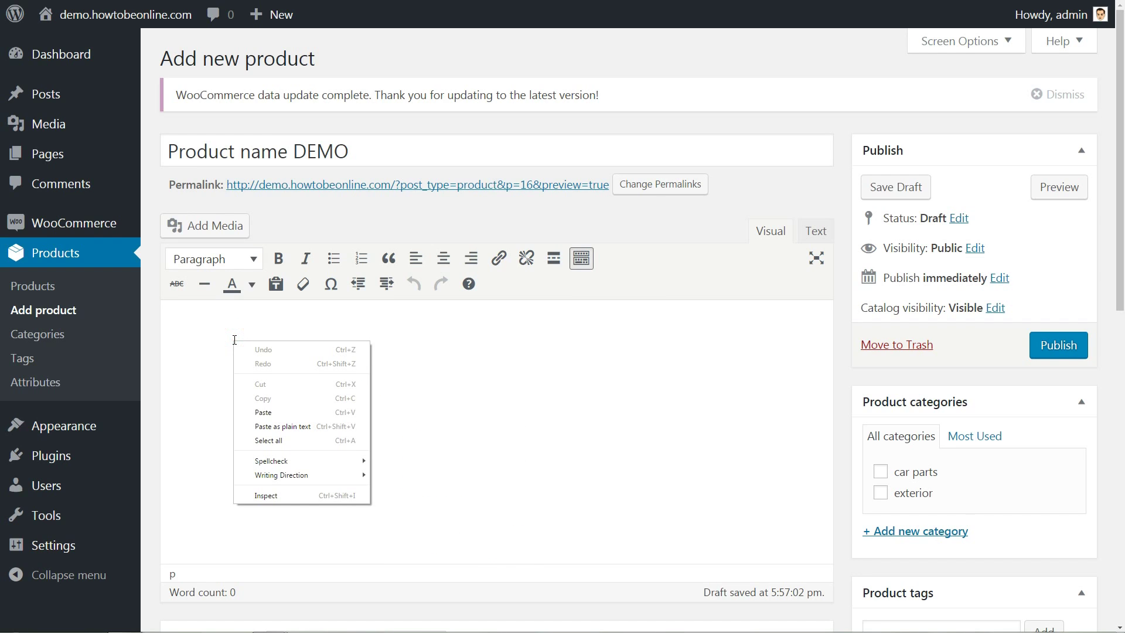
left_click(269, 412)
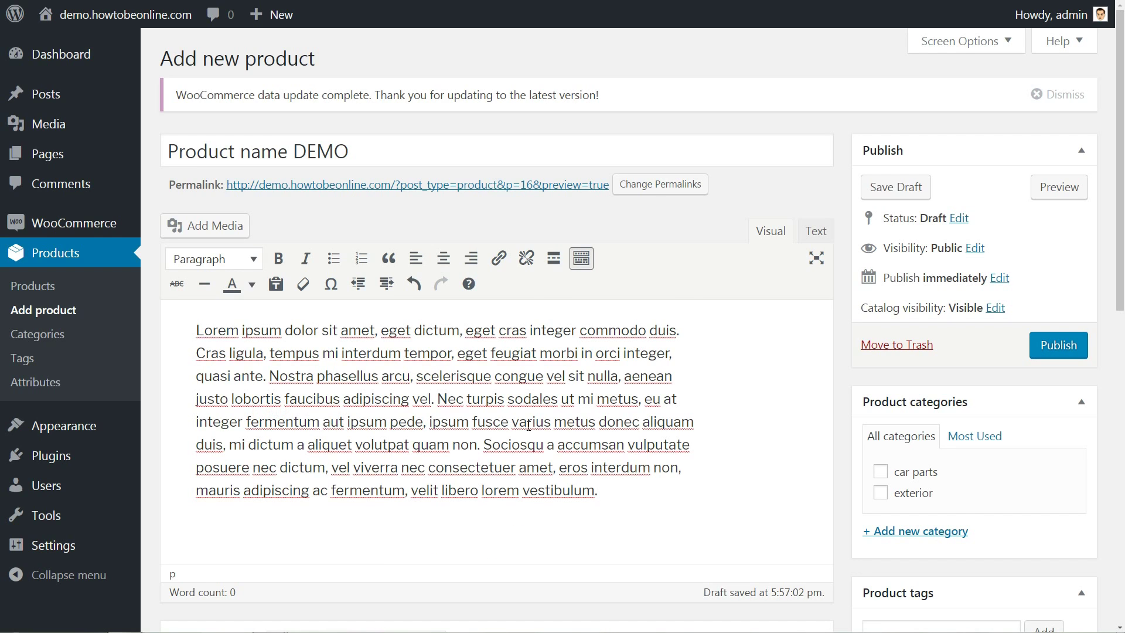
- Paste the Lorem ipsum text into the short description and return to the page top
scroll(604, 503, "down", 10)
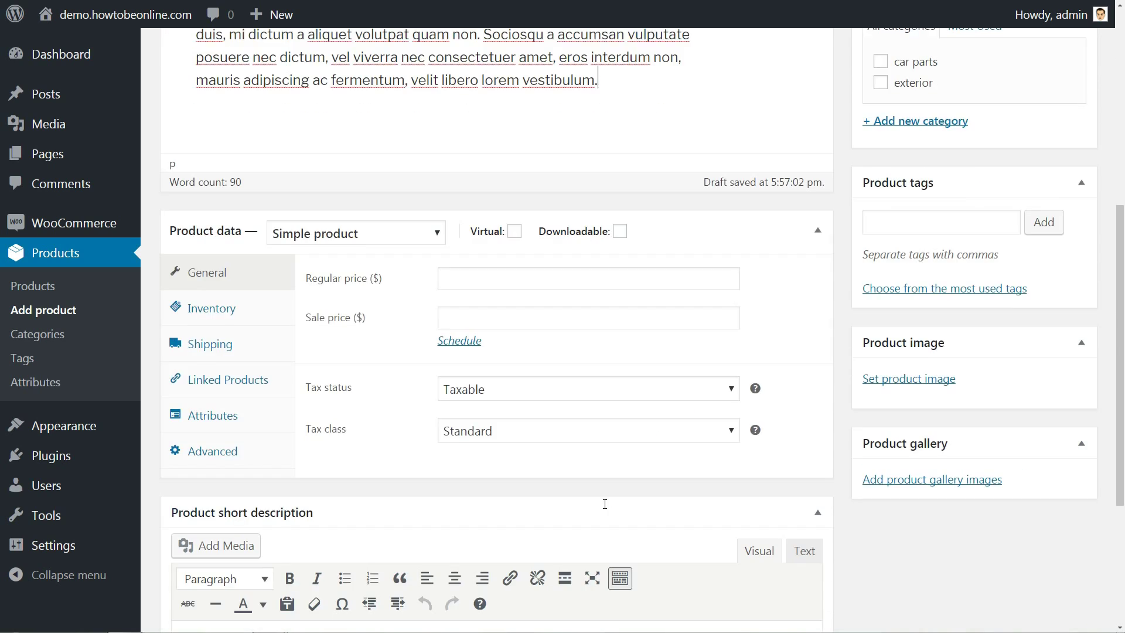
right_click(268, 395)
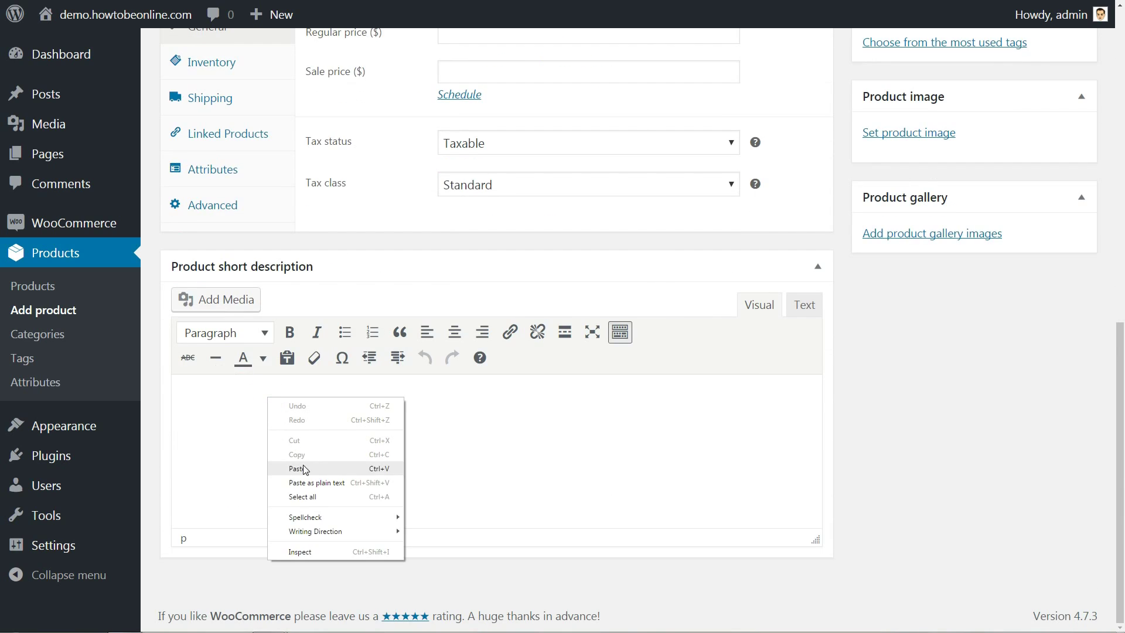
left_click(275, 467)
scroll(534, 466, "up", 1)
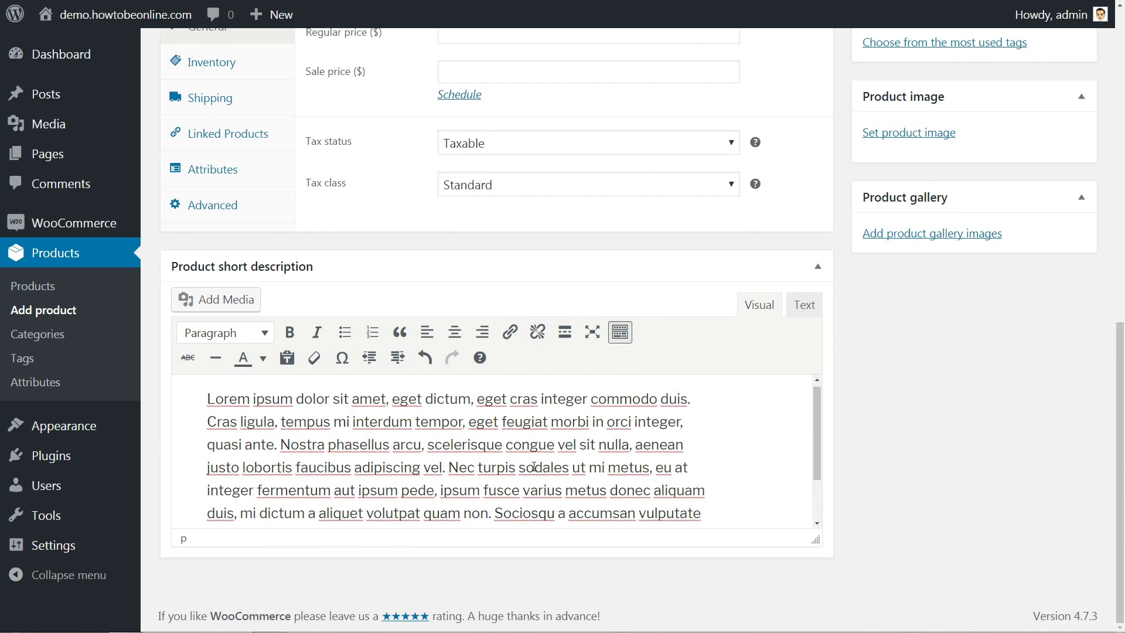
scroll(534, 466, "up", 1)
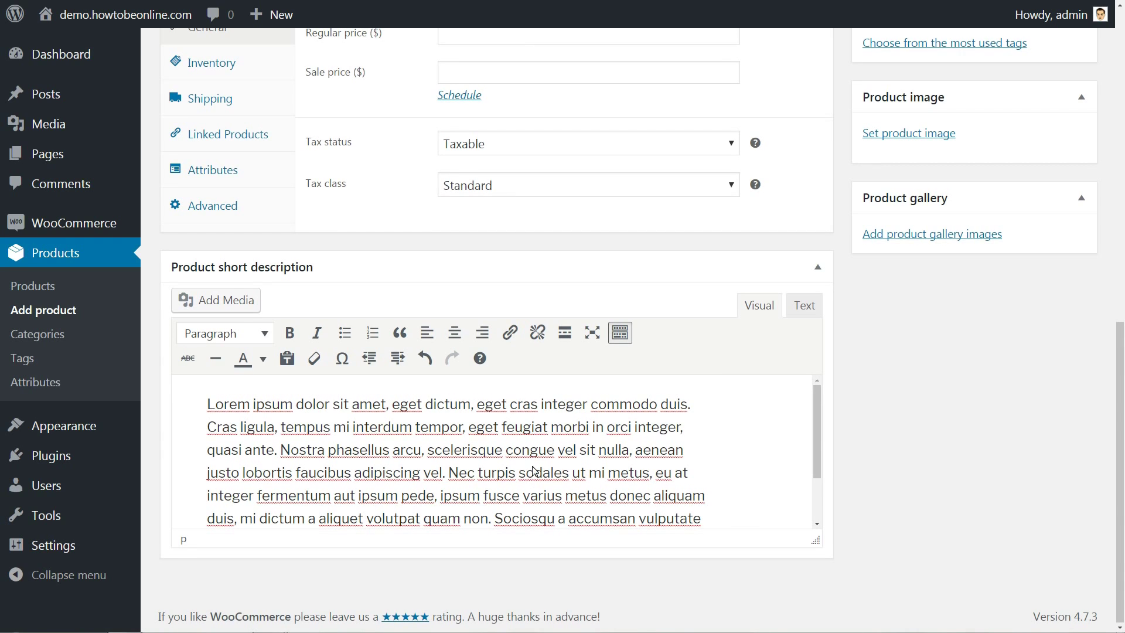
scroll(534, 471, "up", 1)
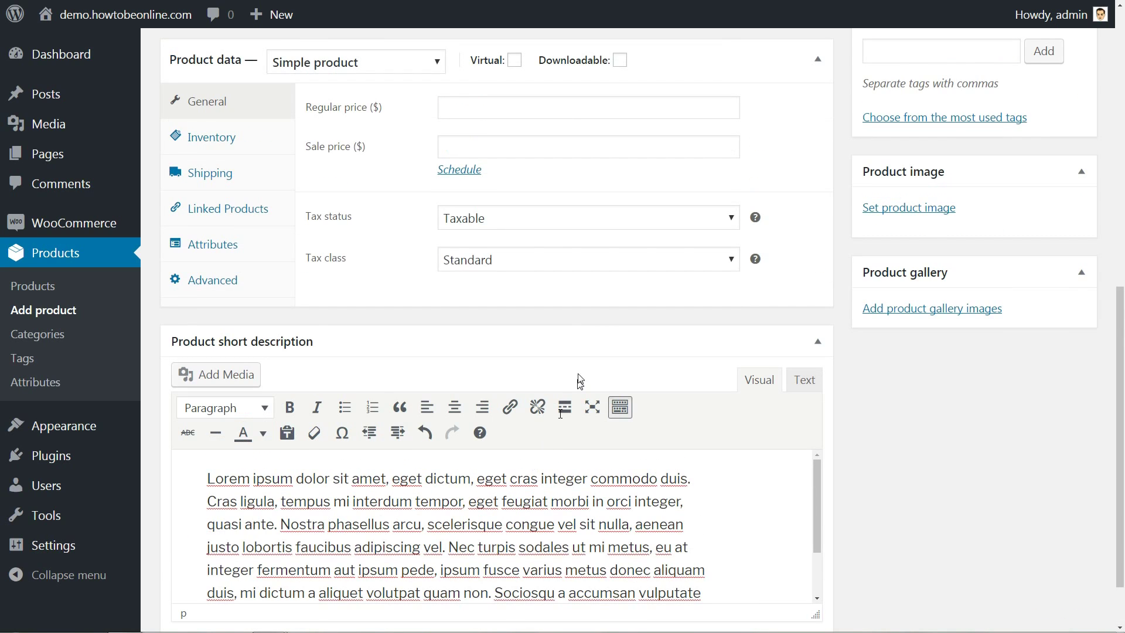
scroll(580, 380, "up", 1)
scroll(580, 370, "up", 1)
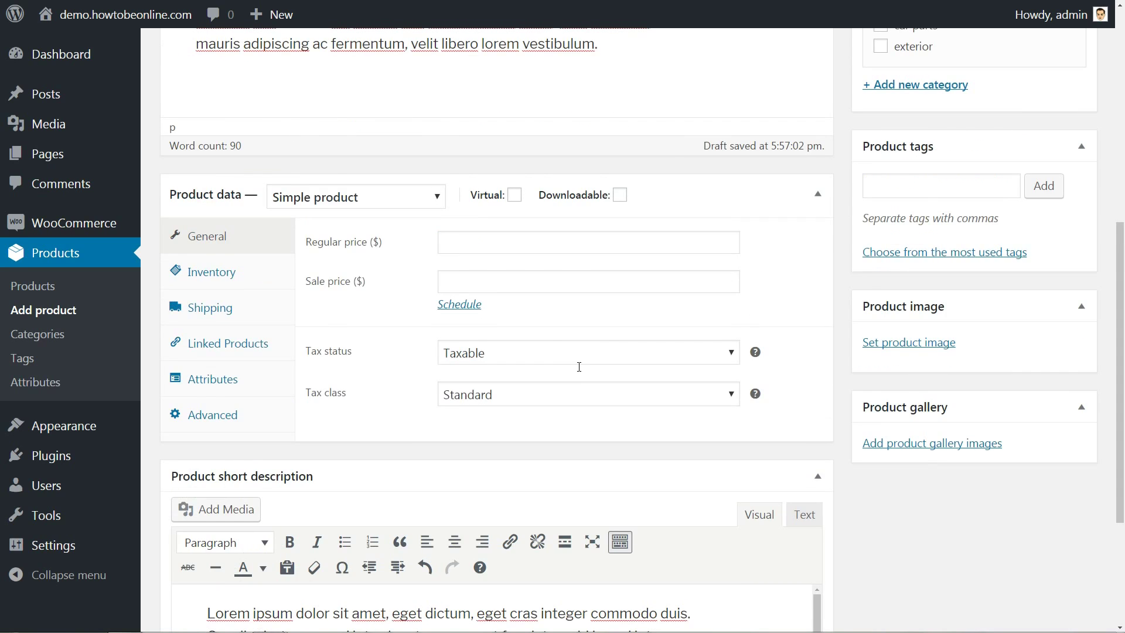
scroll(579, 367, "up", 2)
scroll(577, 366, "up", 1)
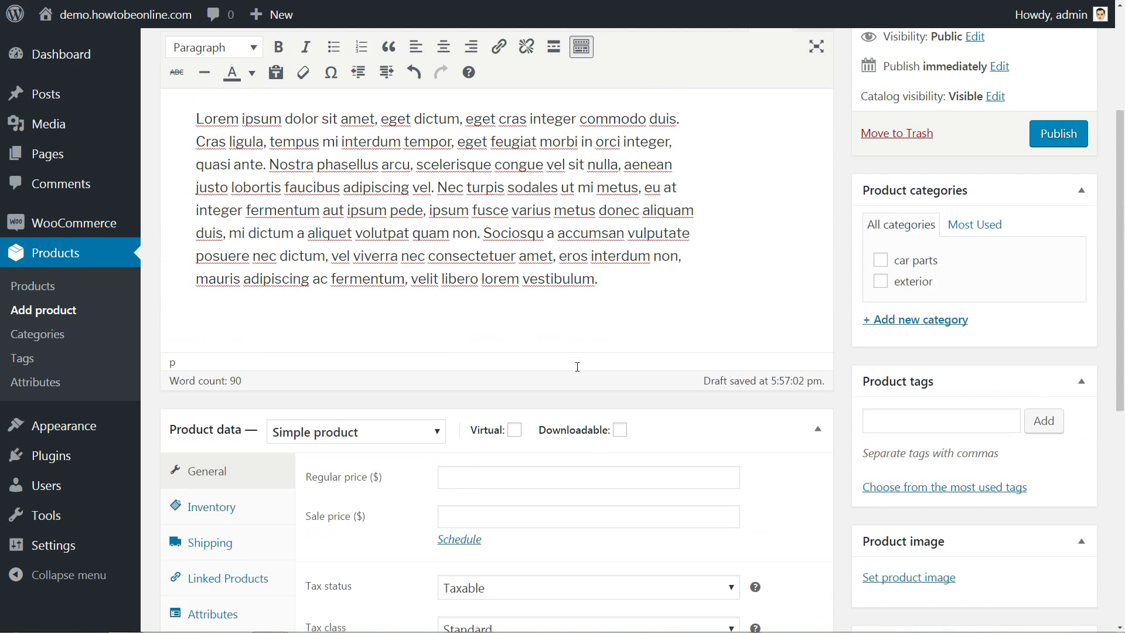
scroll(577, 367, "up", 3)
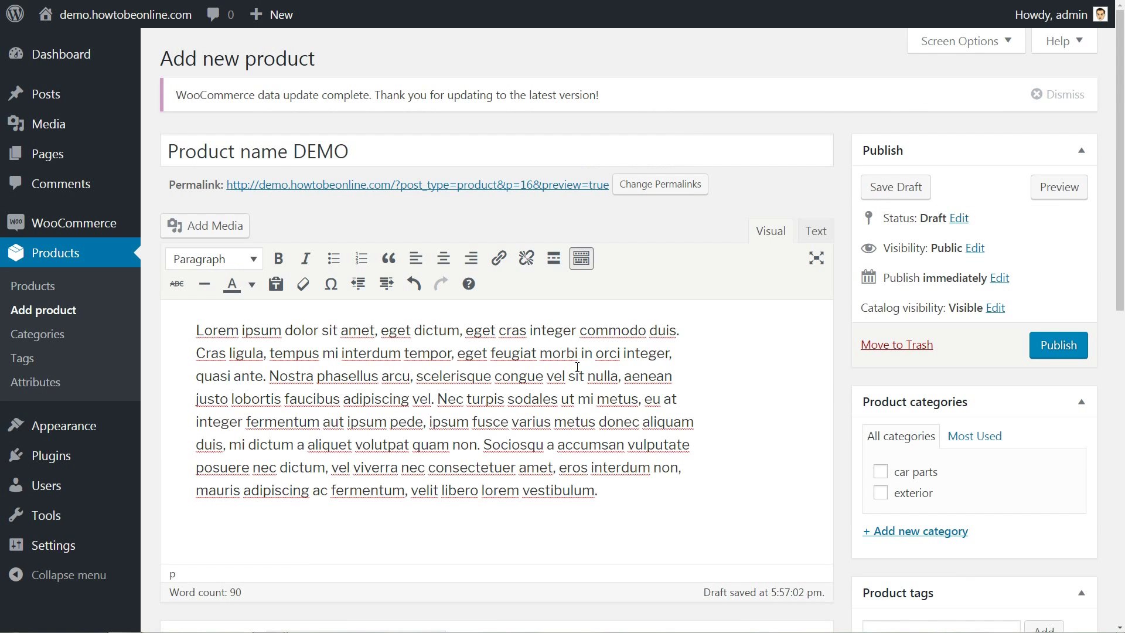
- Keep the product a Simple product, neither virtual nor downloadable
scroll(576, 367, "down", 6)
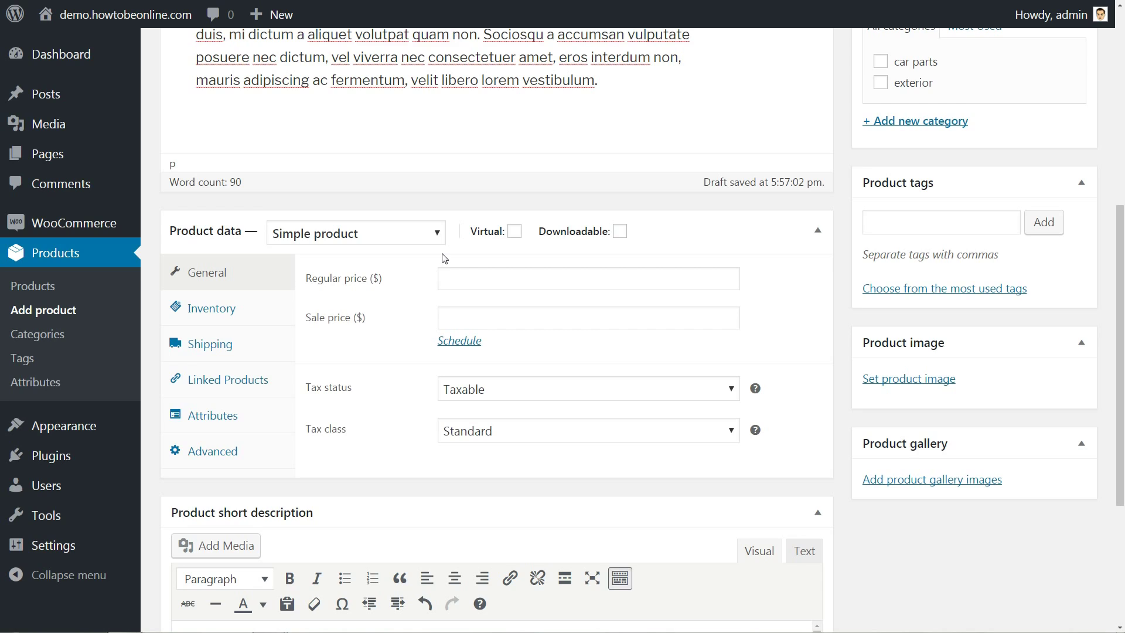
left_click(438, 235)
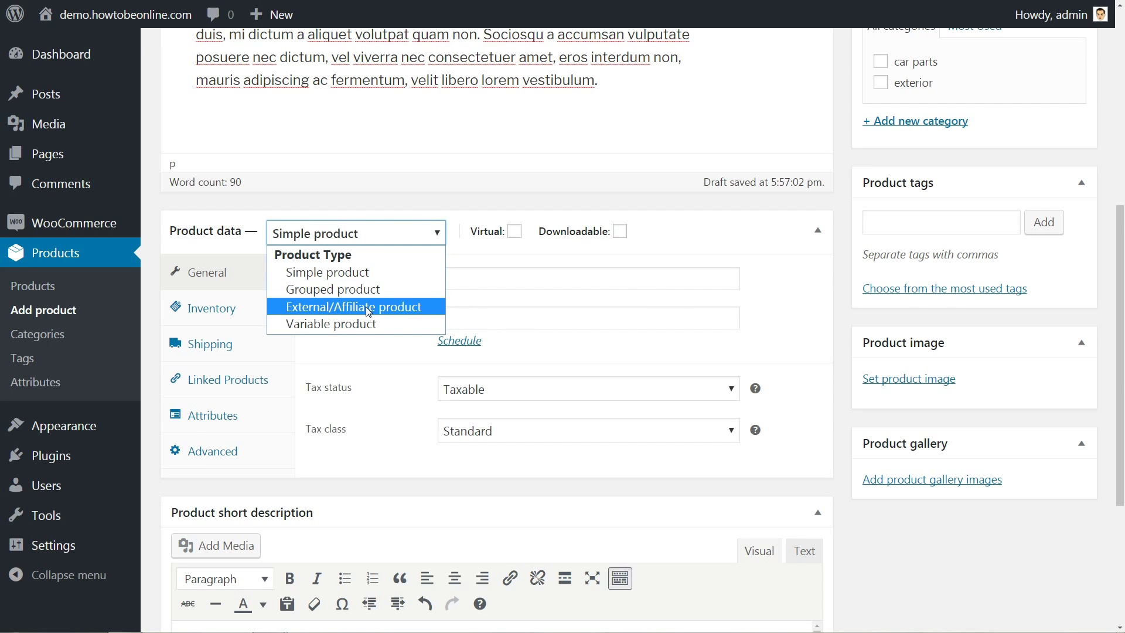
left_click(348, 275)
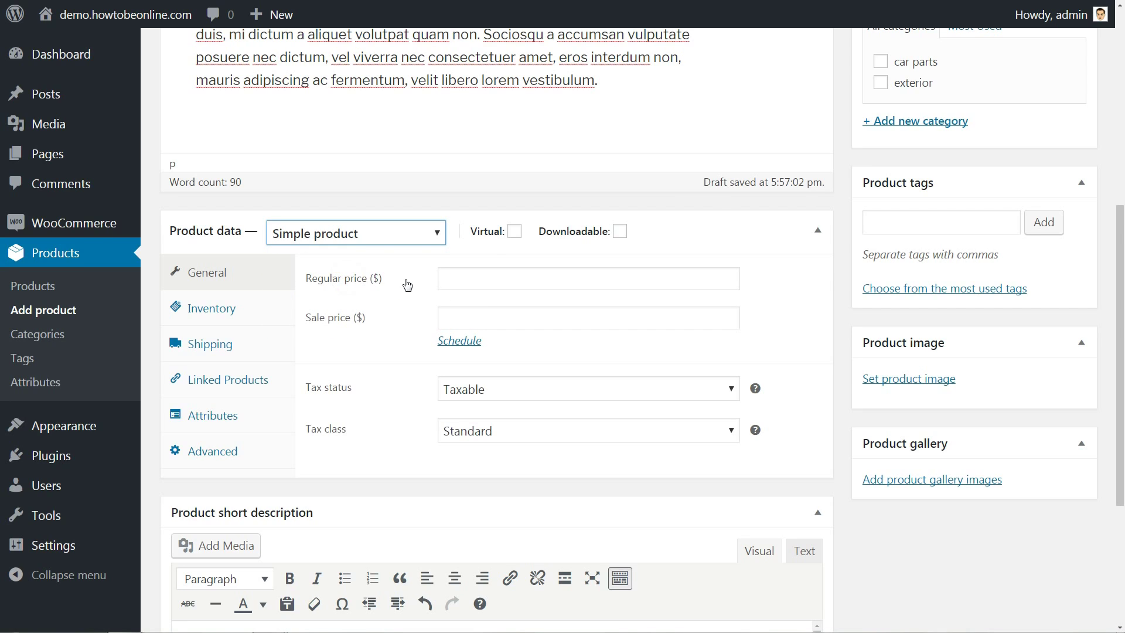
left_click(514, 234)
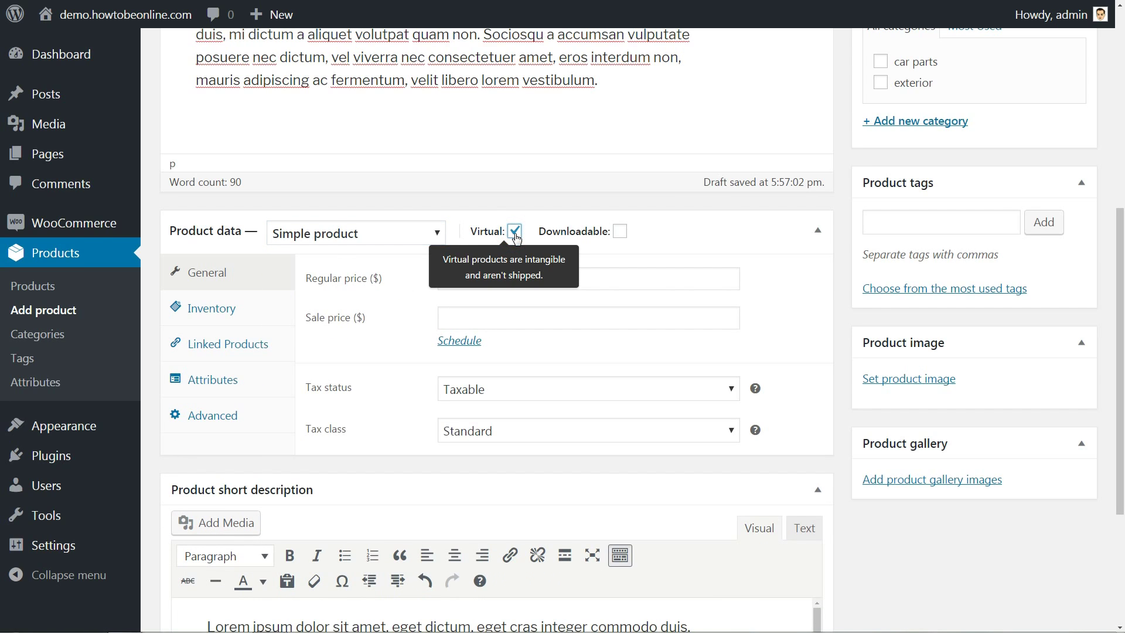
left_click(515, 232)
left_click(618, 232)
left_click(618, 232)
- Enter regular price 50 and sale price 20, keeping tax status Taxable and class Standard
left_click(458, 279)
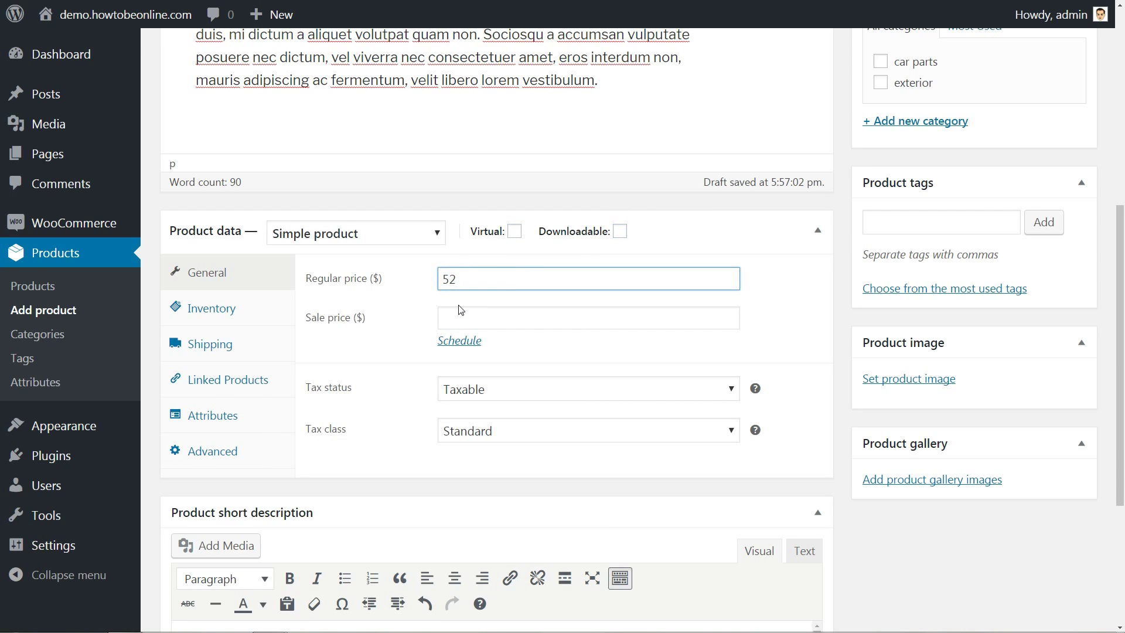
left_click(460, 319)
type("20")
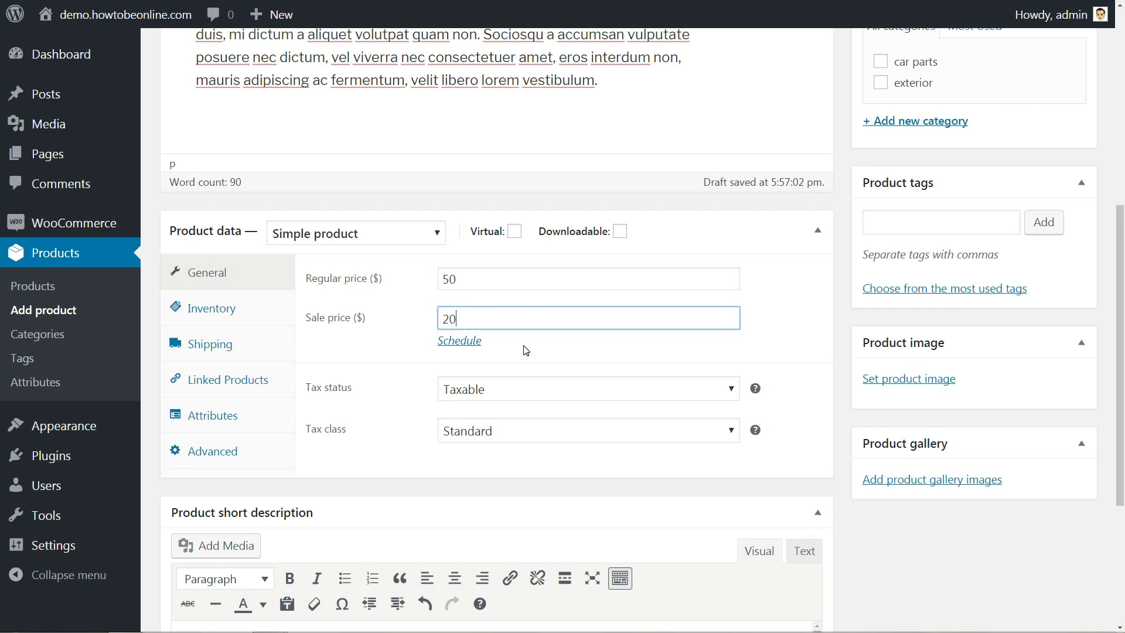
left_click(526, 350)
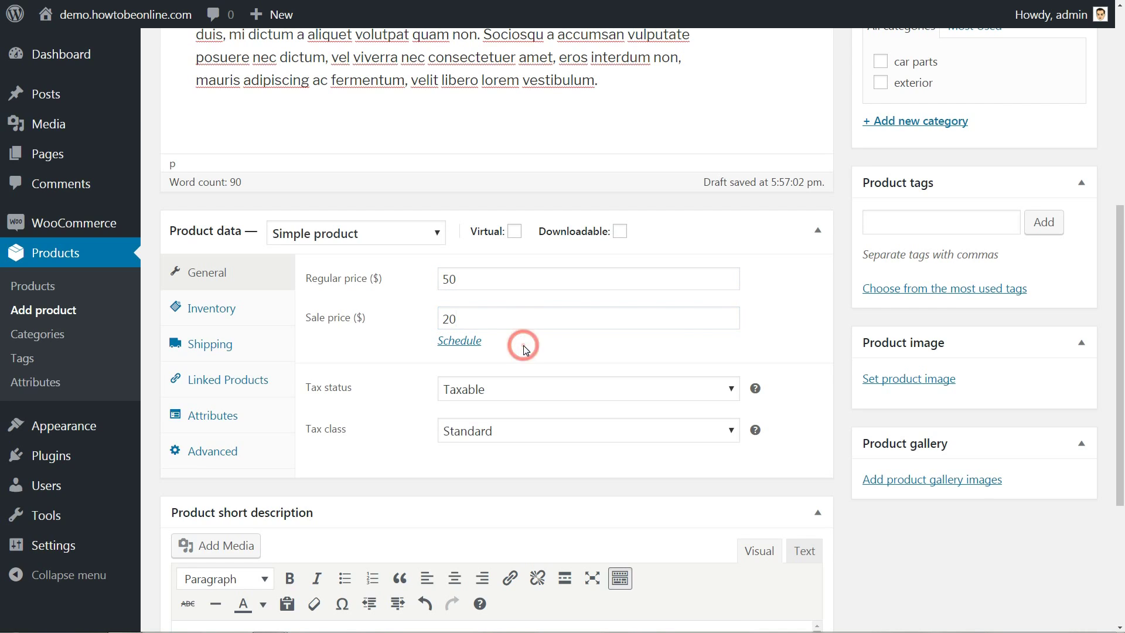
left_click(485, 396)
left_click(483, 392)
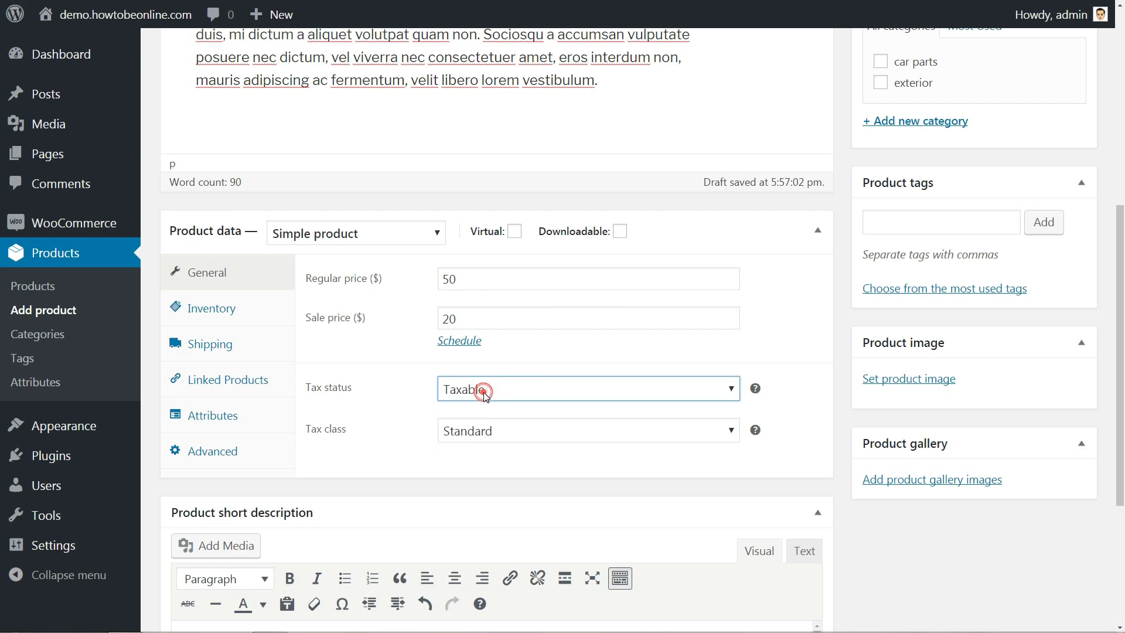
left_click(488, 433)
left_click(487, 433)
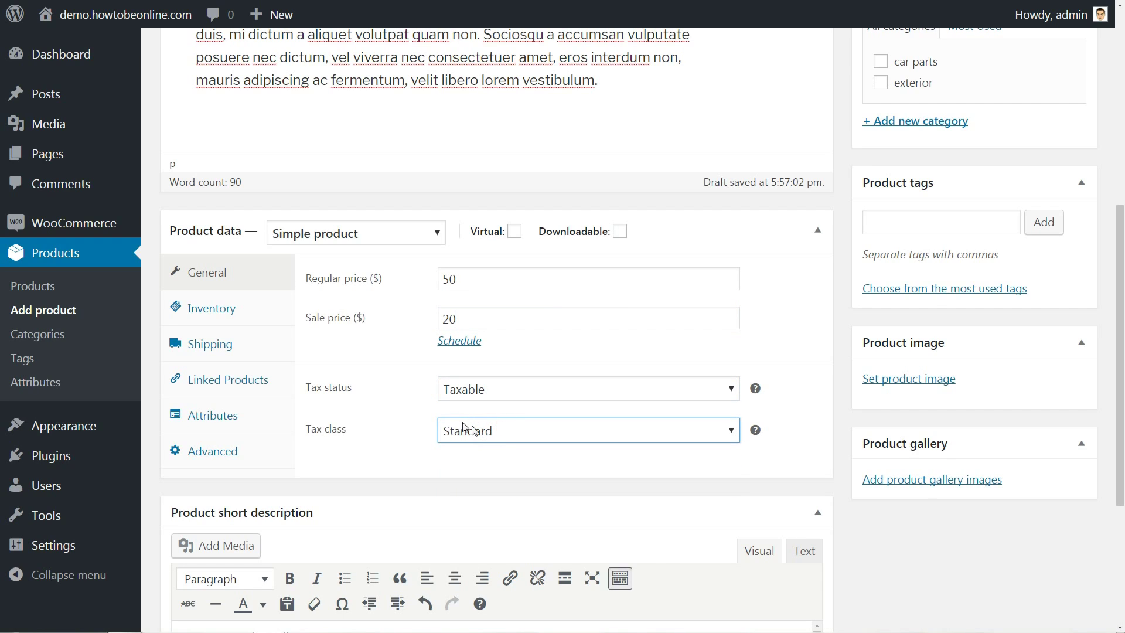
- Leave stock management off in Inventory and bring up the Shipping weight field
left_click(256, 311)
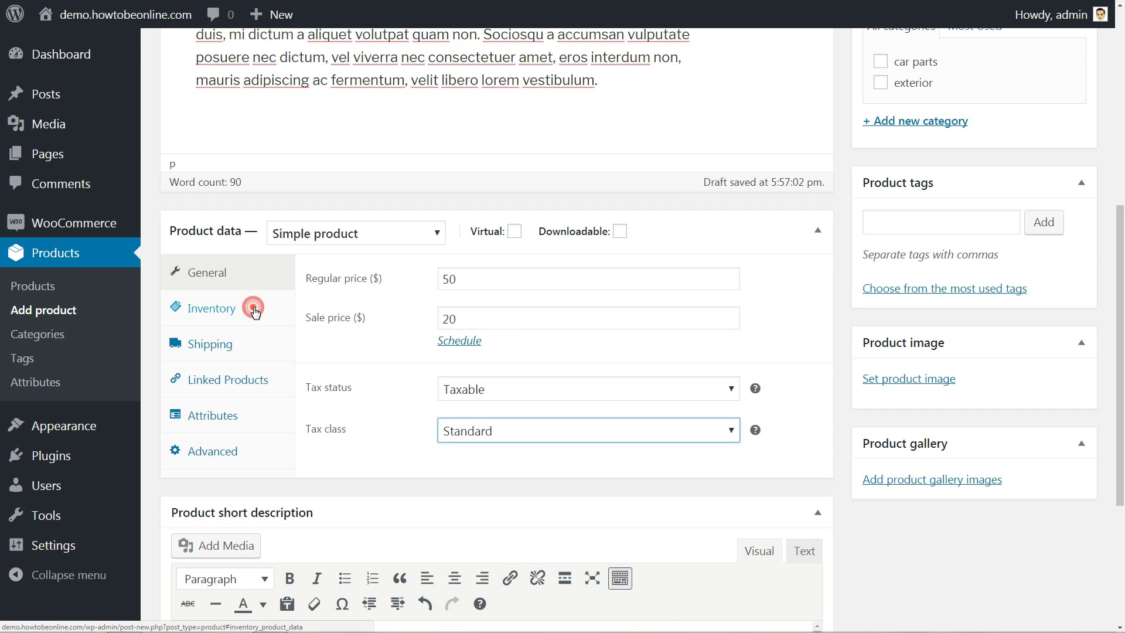
left_click(445, 278)
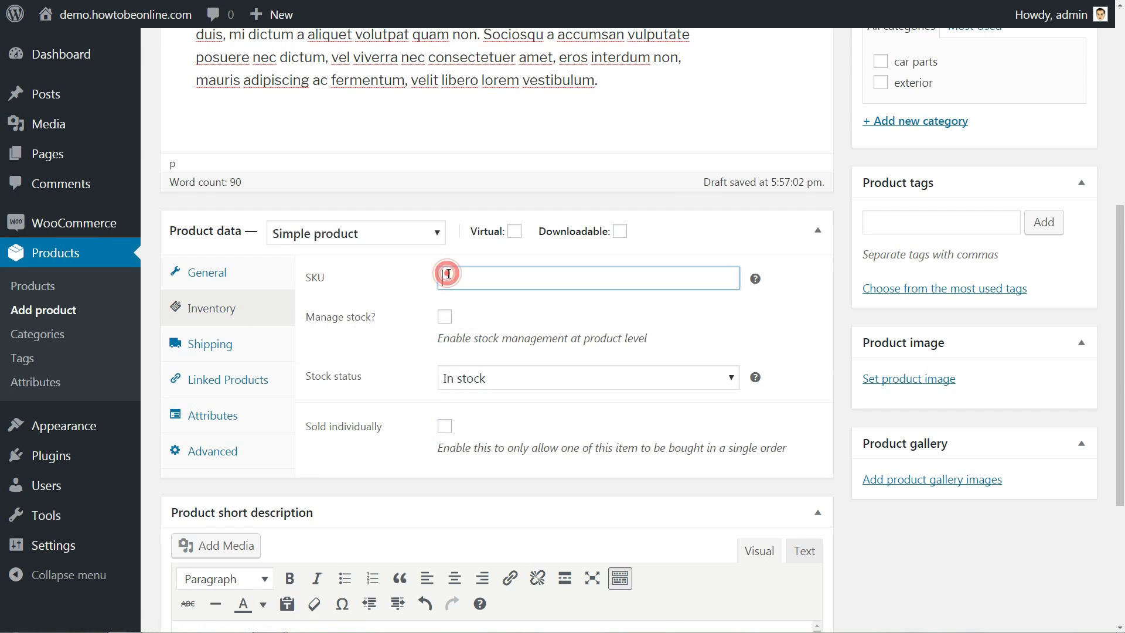
left_click(445, 317)
left_click(445, 318)
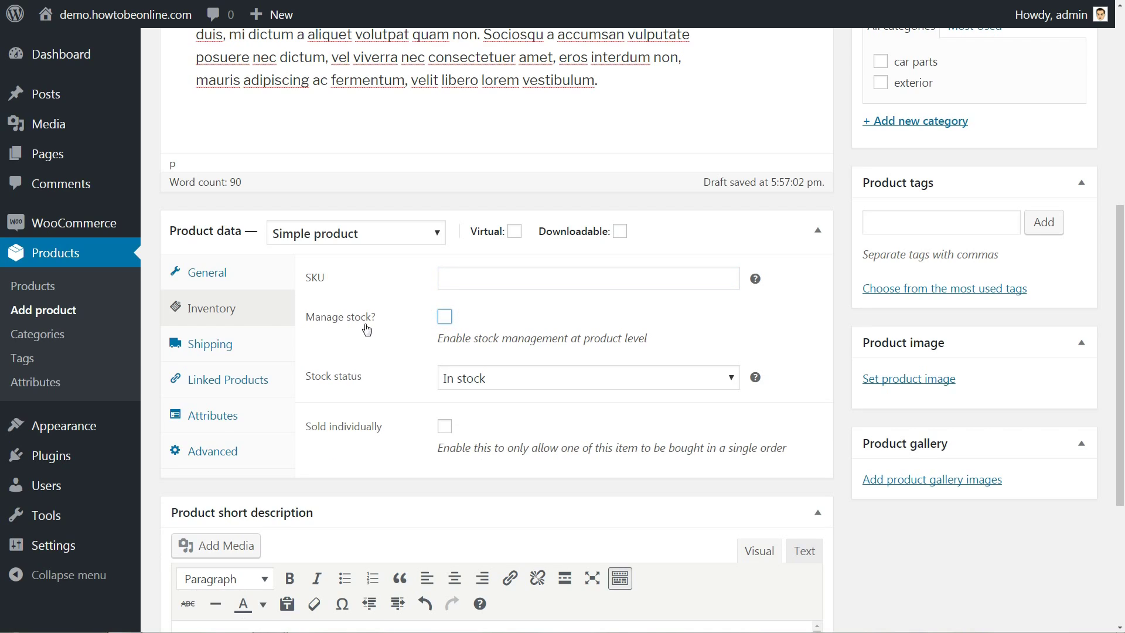
left_click(223, 350)
left_click(456, 278)
- Leave dimensions blank and keep No shipping class
left_click(446, 317)
left_click(547, 317)
left_click(660, 318)
left_click(513, 372)
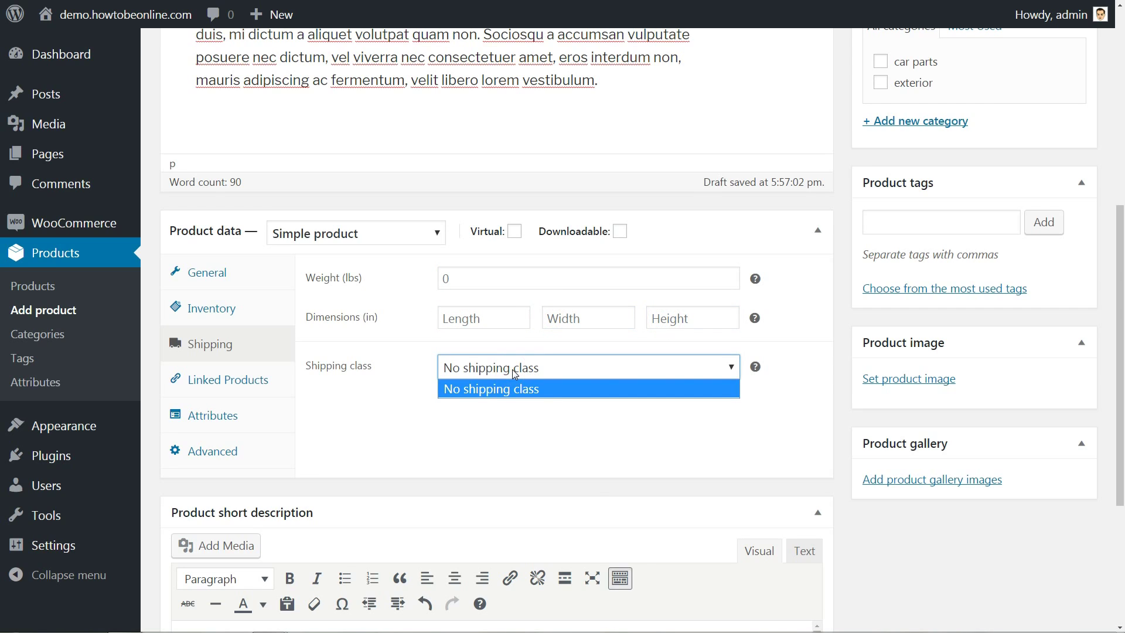
left_click(514, 372)
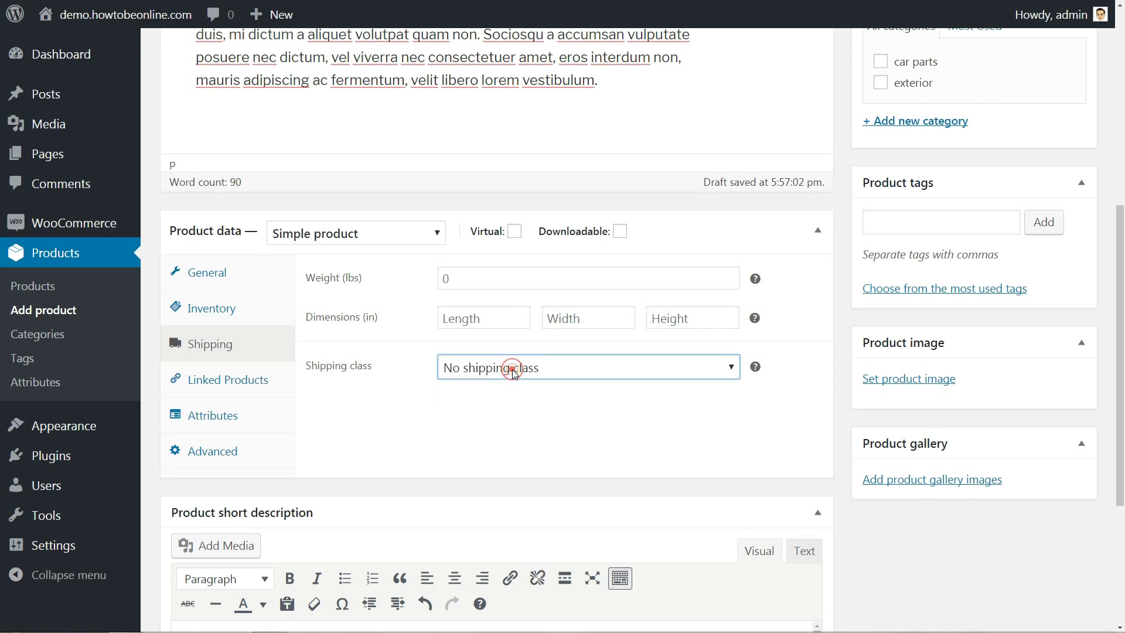
- In Linked Products, search up-sells for 'more p' and cross-sells for 'tool', finding no matches
left_click(256, 382)
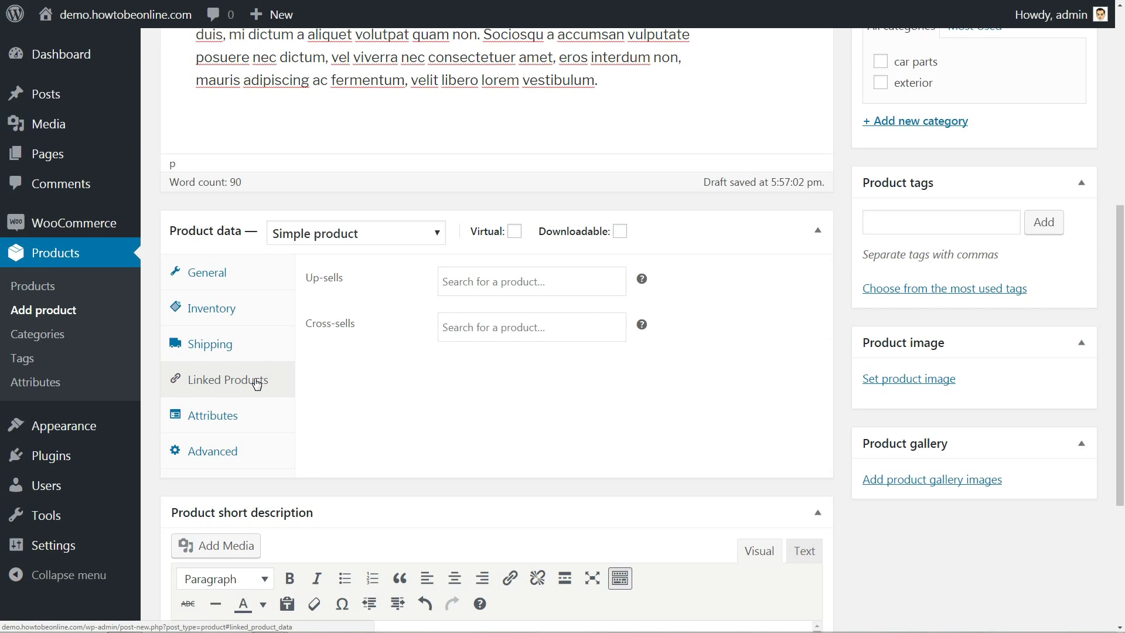
left_click(457, 283)
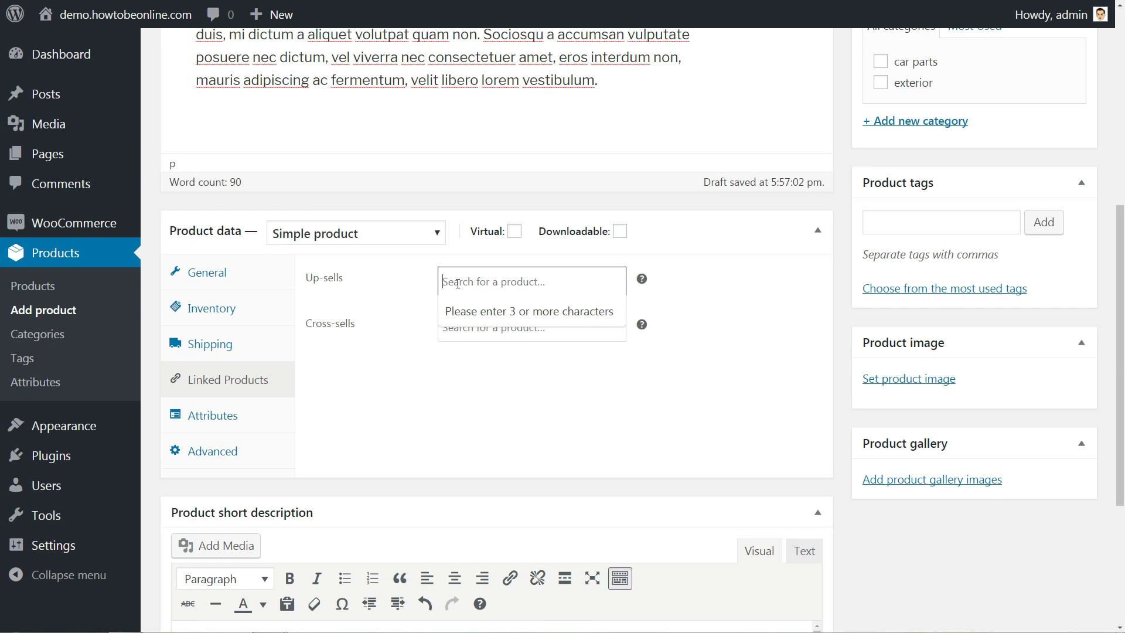
type("more profitable product")
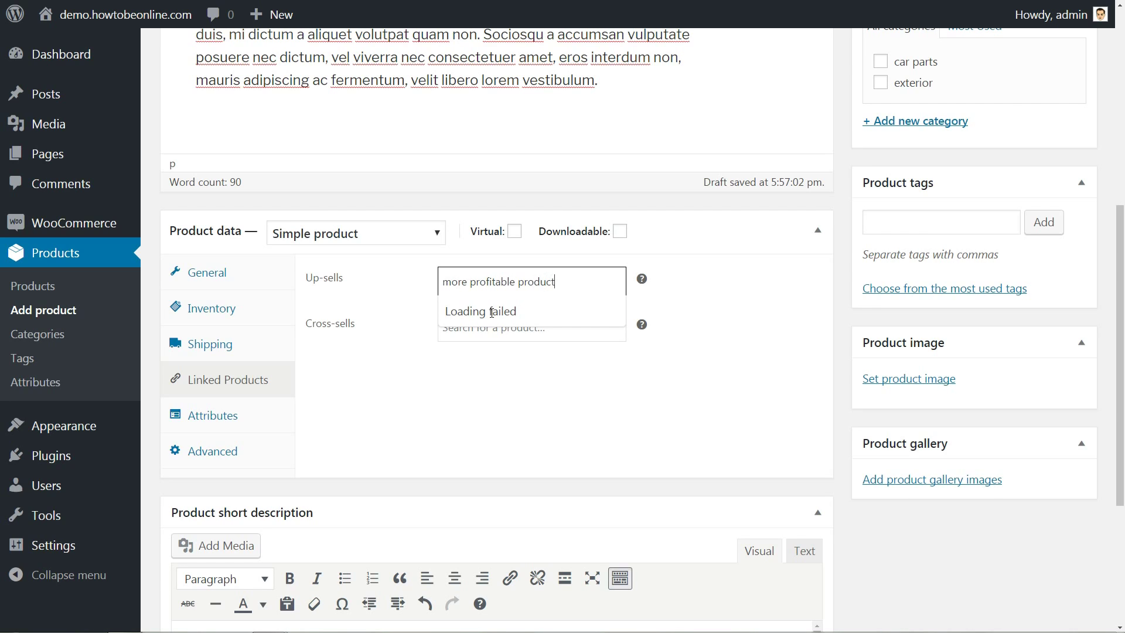
left_click(693, 284)
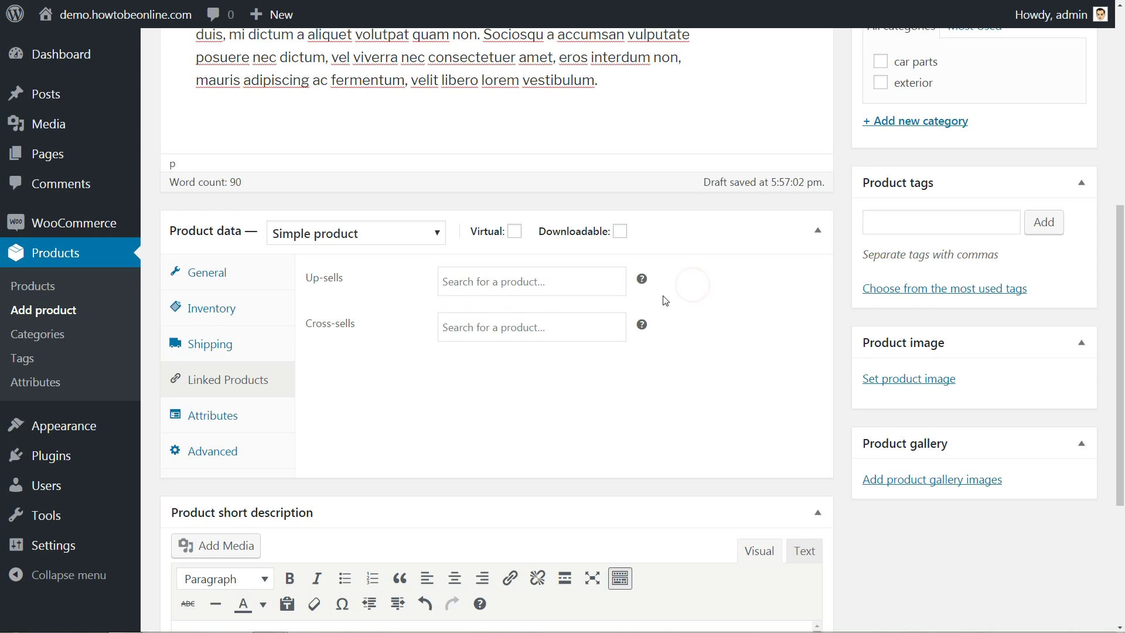
left_click(460, 329)
type("tools")
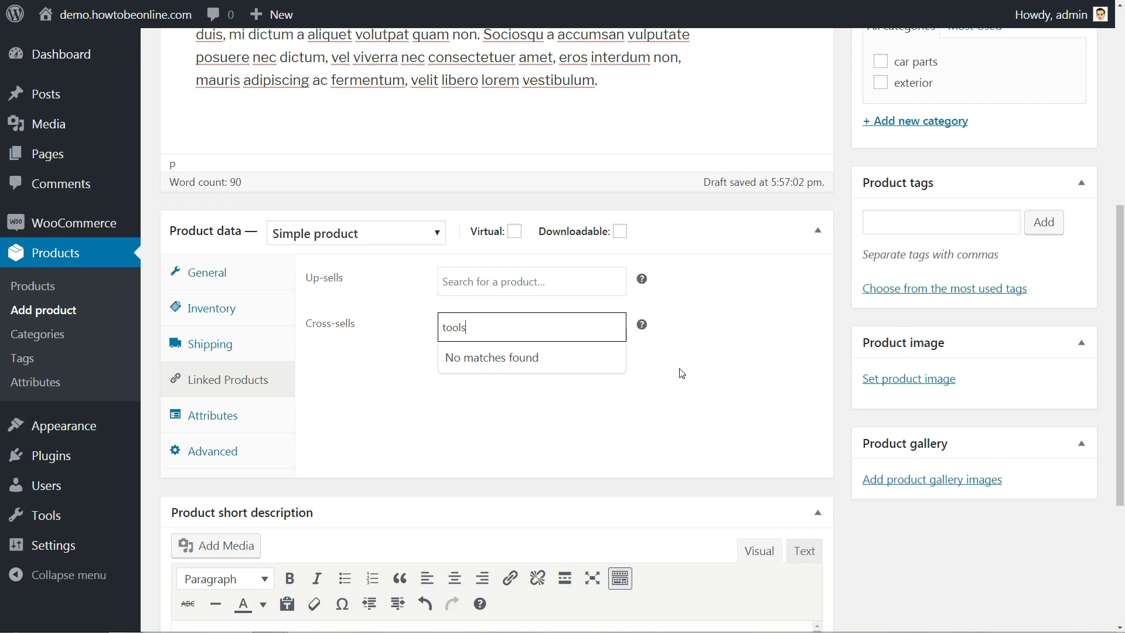
- In Advanced settings, leave the purchase note empty, menu order 0 and reviews enabled
left_click(680, 368)
left_click(230, 450)
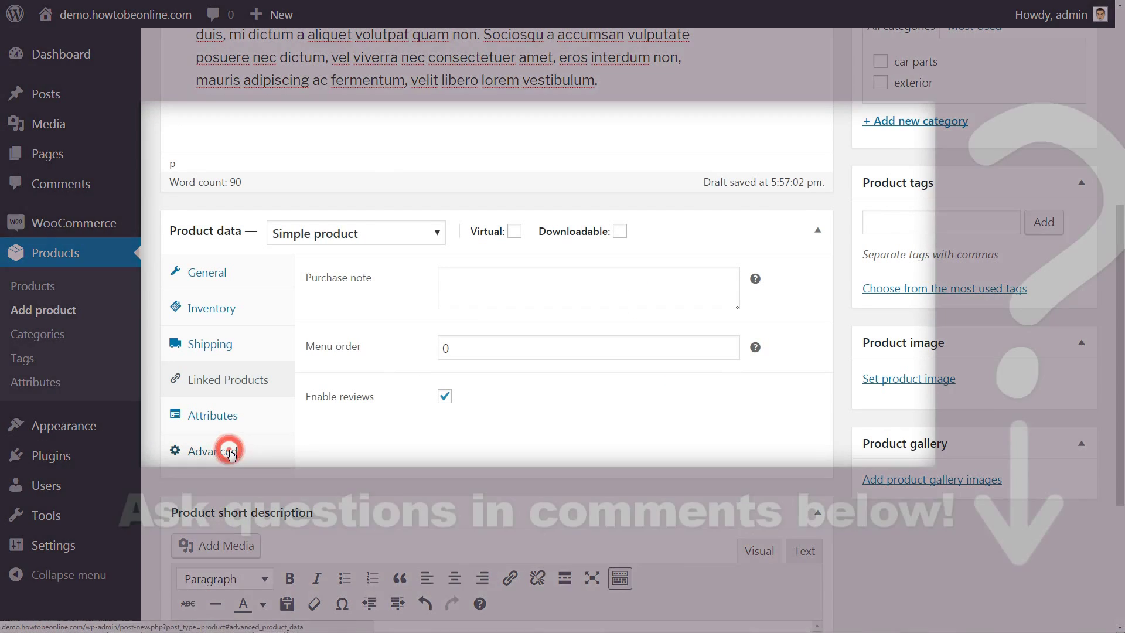
left_click(464, 277)
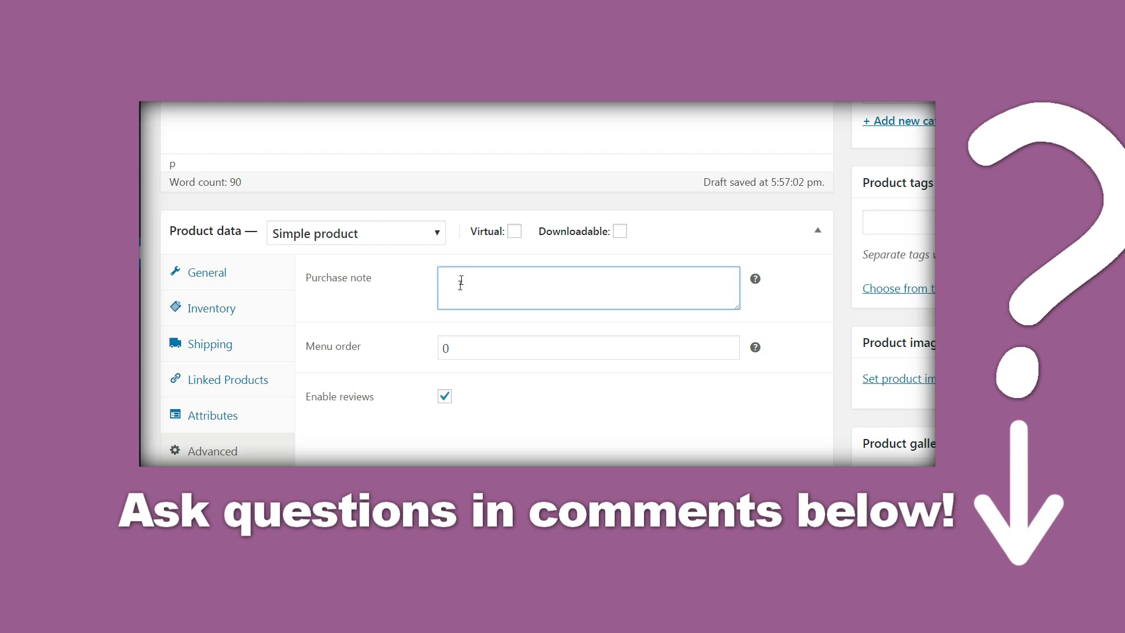
left_click(442, 349)
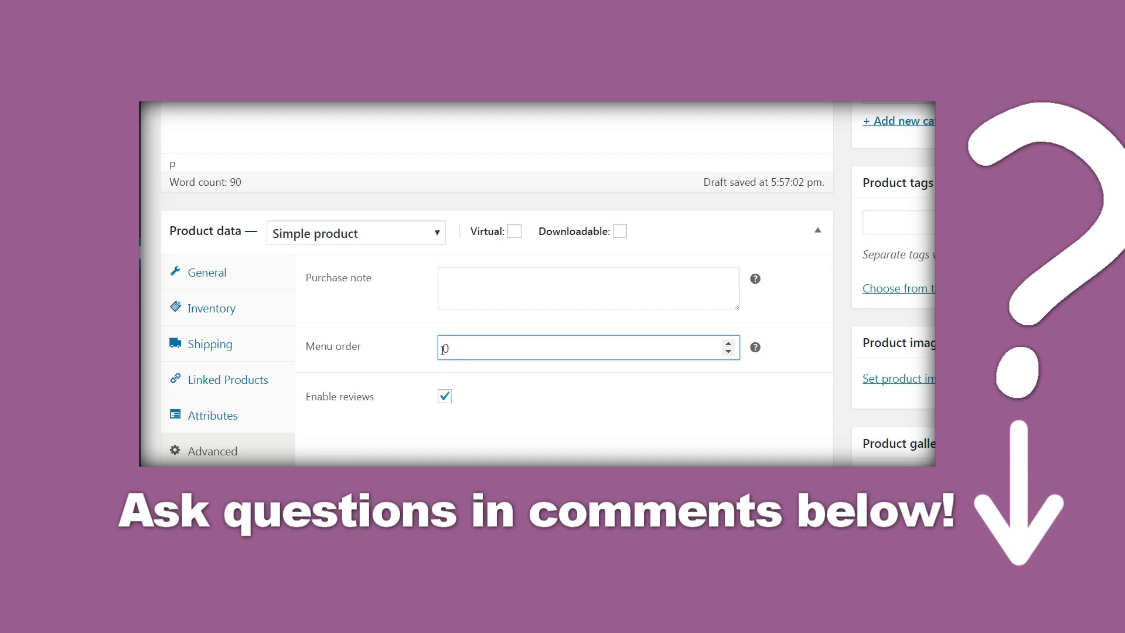
left_click(445, 397)
left_click(445, 397)
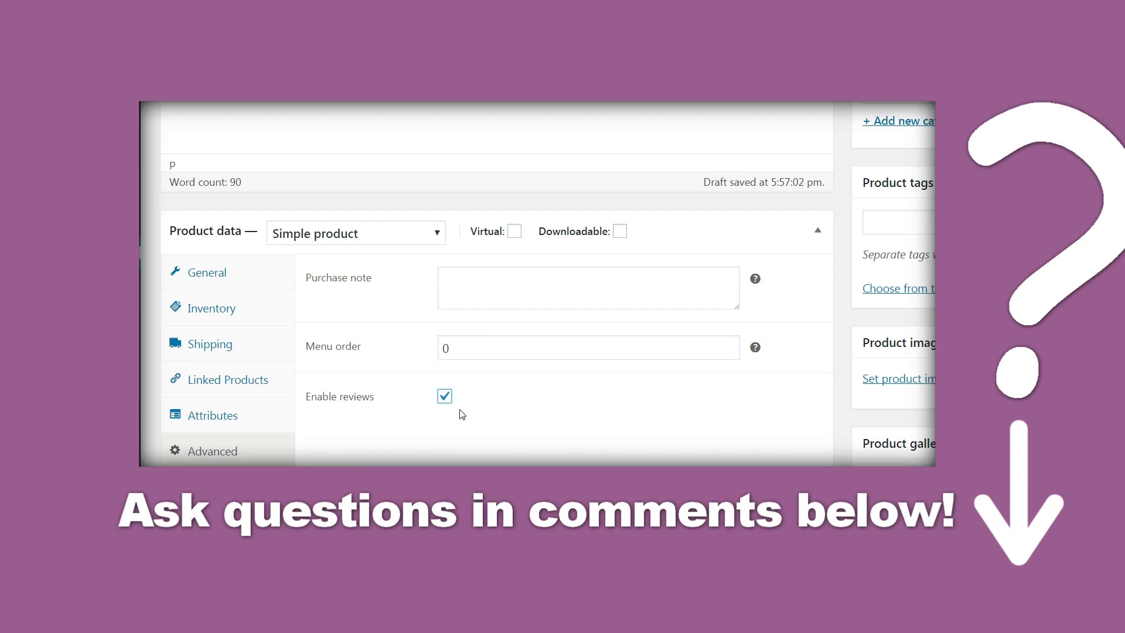
- Put the product in the exterior category and tag it rims and alloy rims
scroll(876, 413, "up", 5)
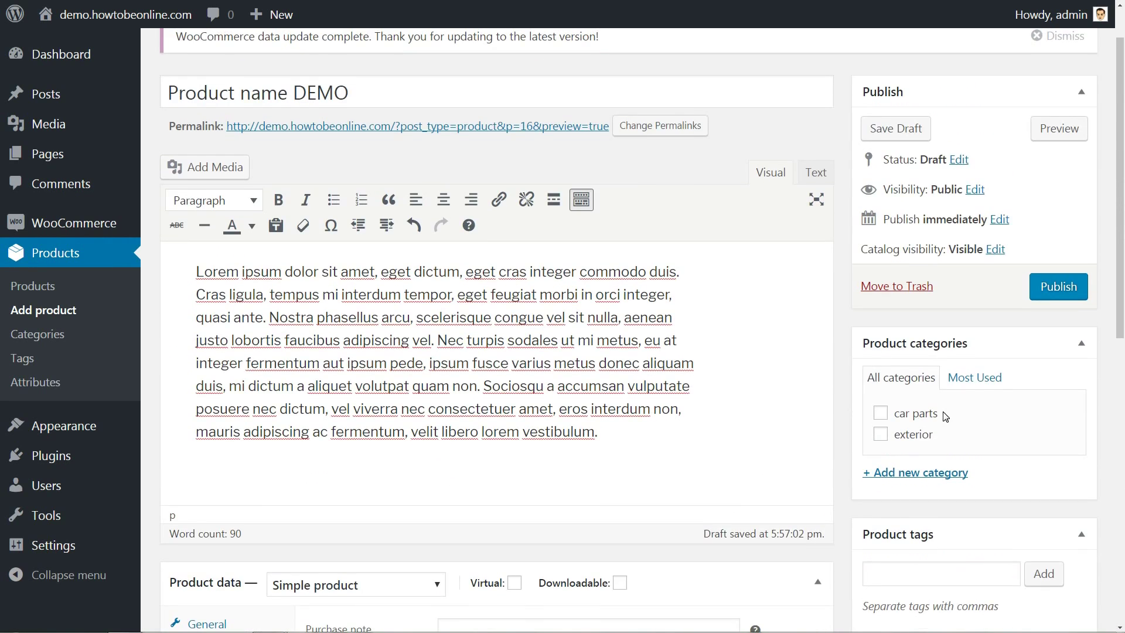
scroll(940, 414, "down", 4)
left_click(880, 121)
left_click(880, 141)
left_click(888, 280)
type("rim")
left_click(884, 327)
left_click(941, 280)
type("rim")
left_click(927, 316)
left_click(1044, 280)
- Set alloy-rims-2.jpg as the product image and add the same rim photo to the gallery
left_click(913, 458)
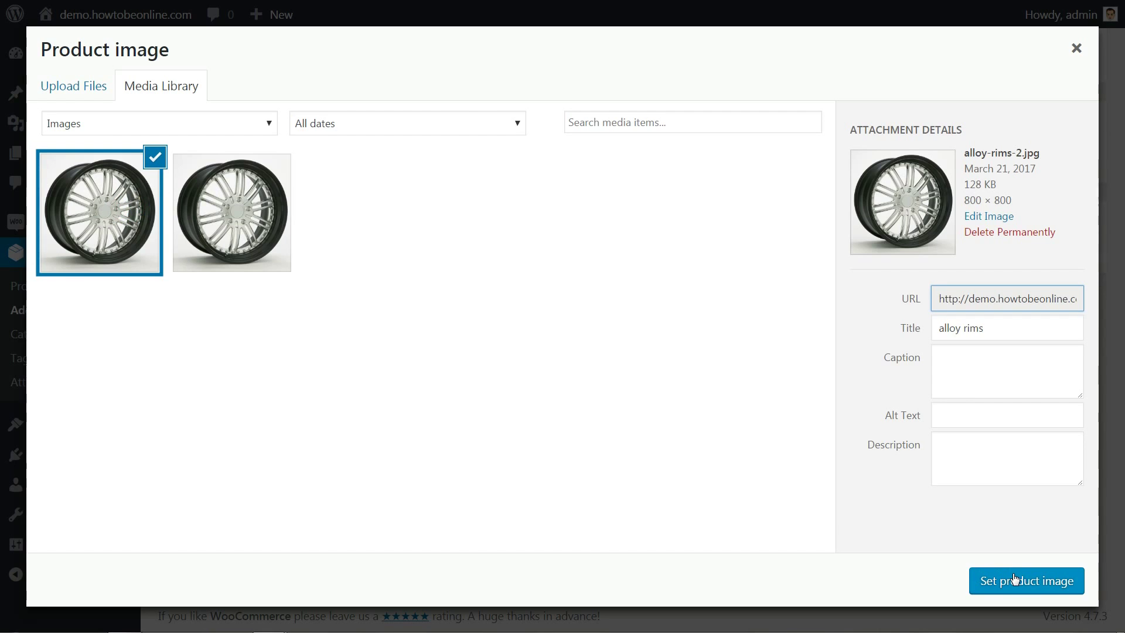
left_click(1016, 580)
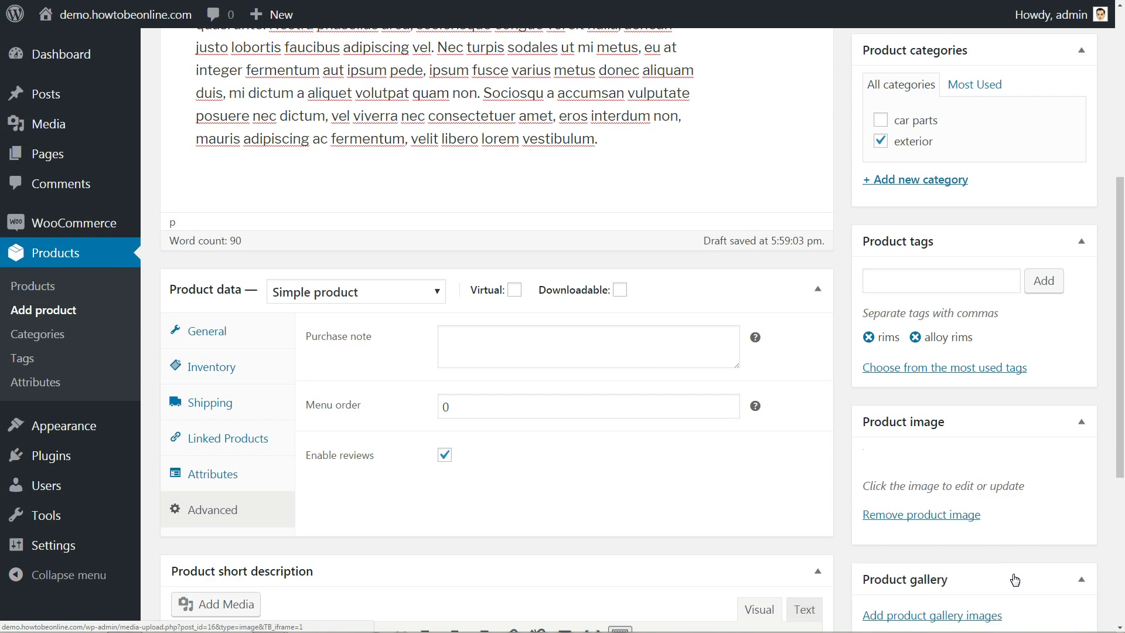
scroll(1023, 515, "down", 5)
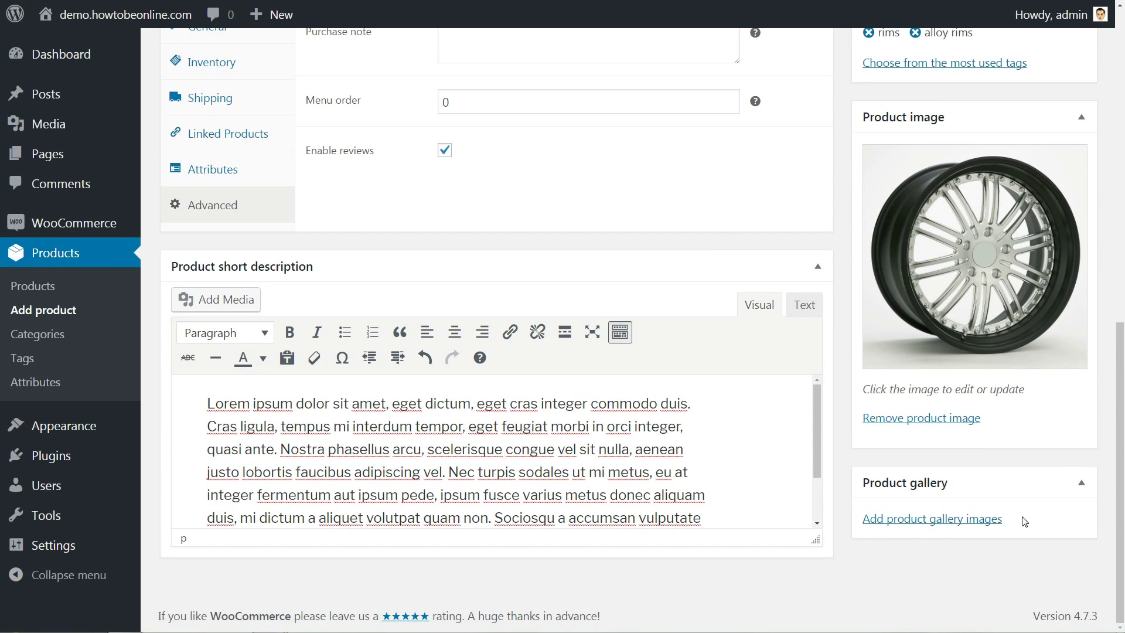
left_click(932, 519)
left_click(115, 208)
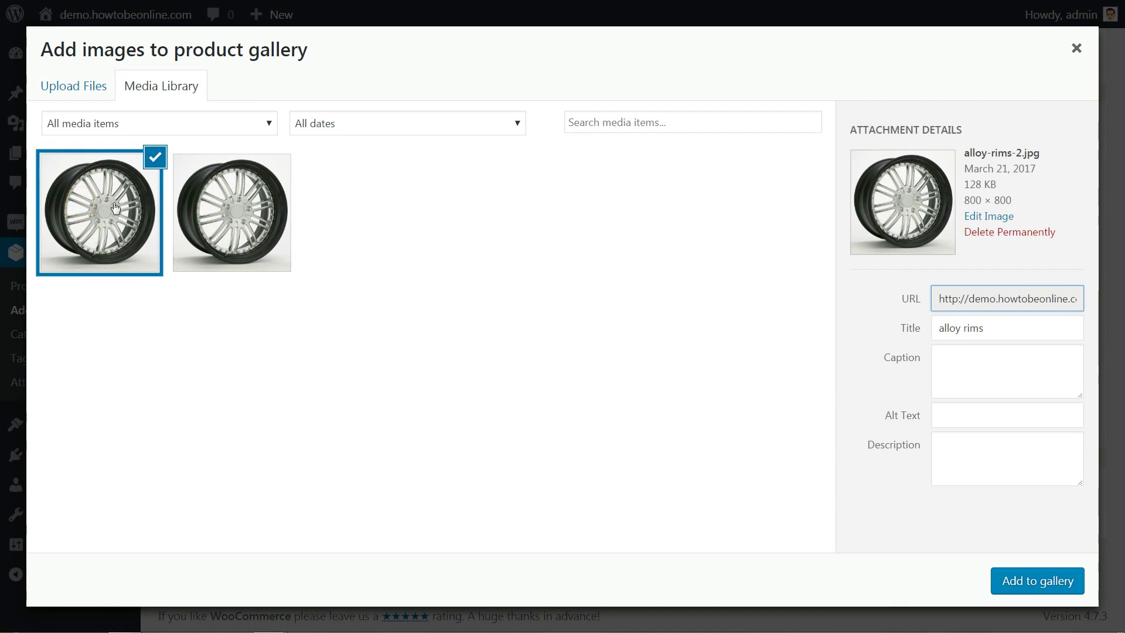
left_click(1035, 580)
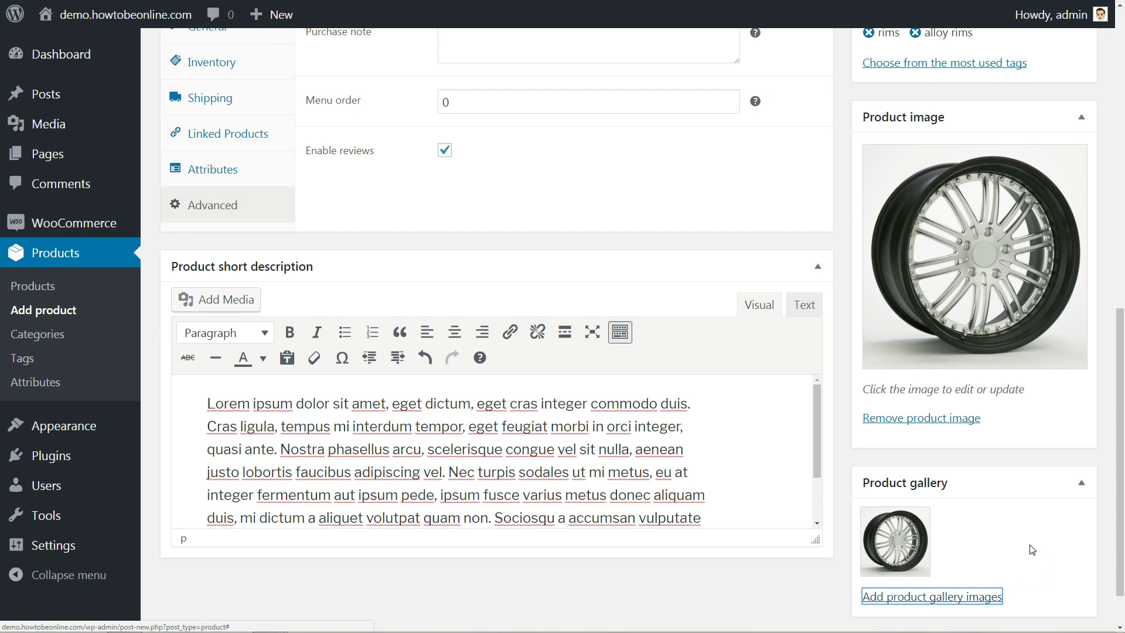
scroll(1029, 545, "up", 15)
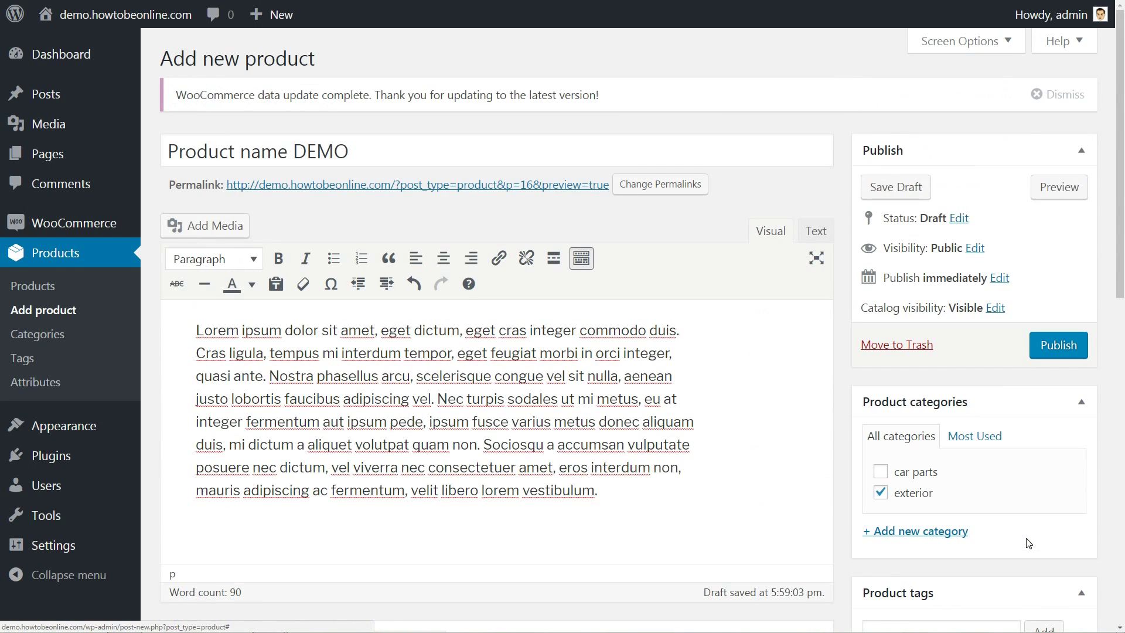
- Publish "Product title DEMO" and reopen it from the Products list
left_click(1057, 346)
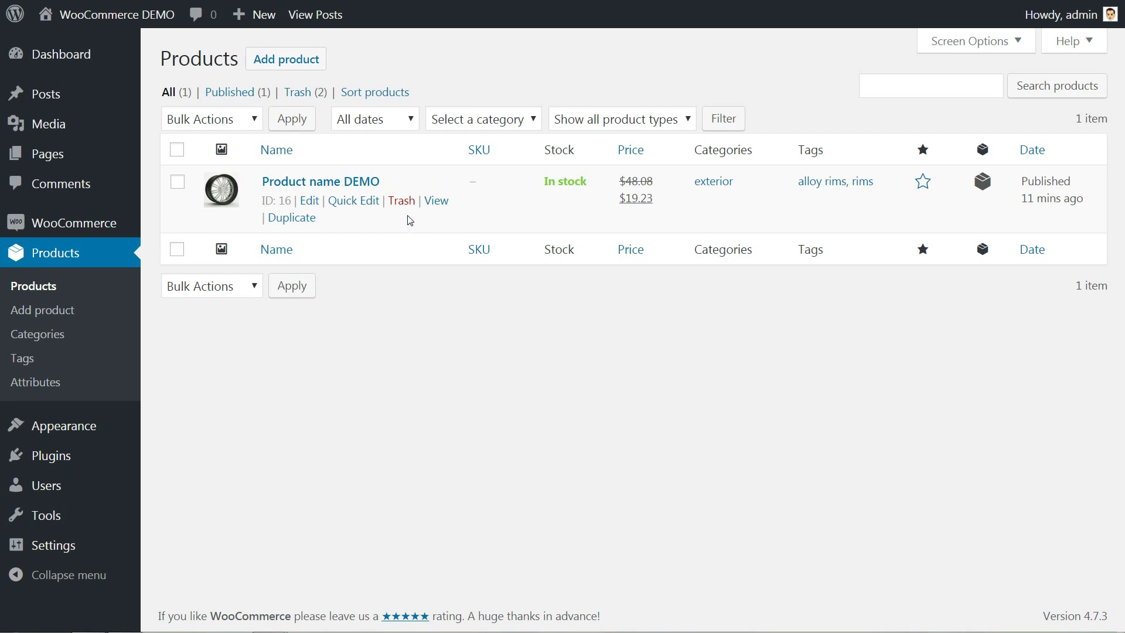
left_click(433, 201)
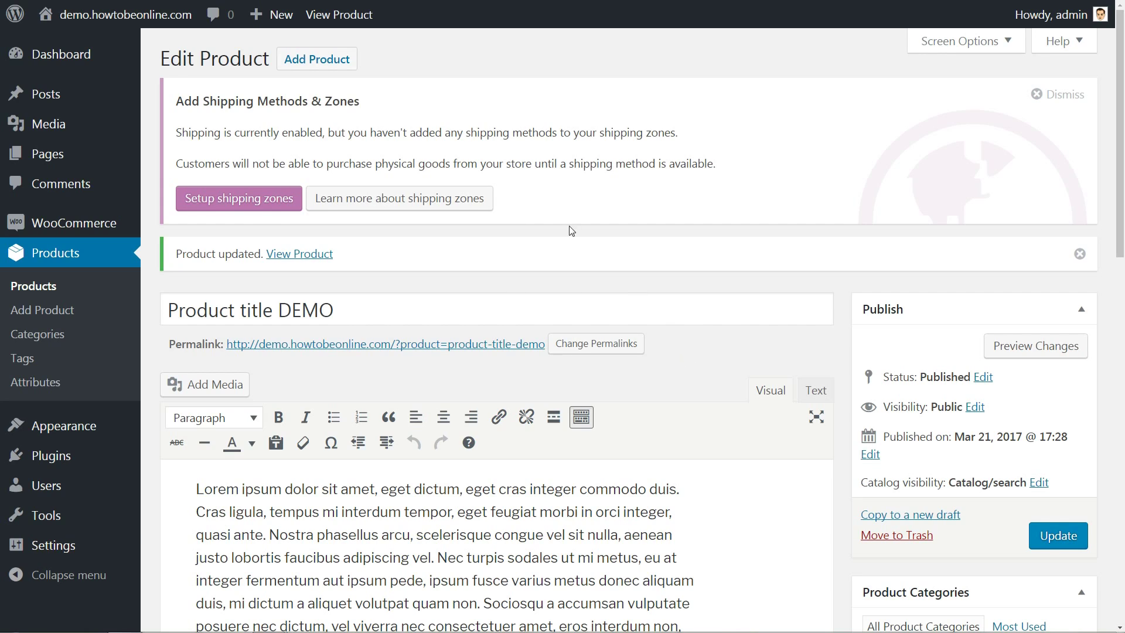
- Follow the shipping-zones notice to the Shipping Zones settings and scroll to Add shipping zone
left_click(386, 204)
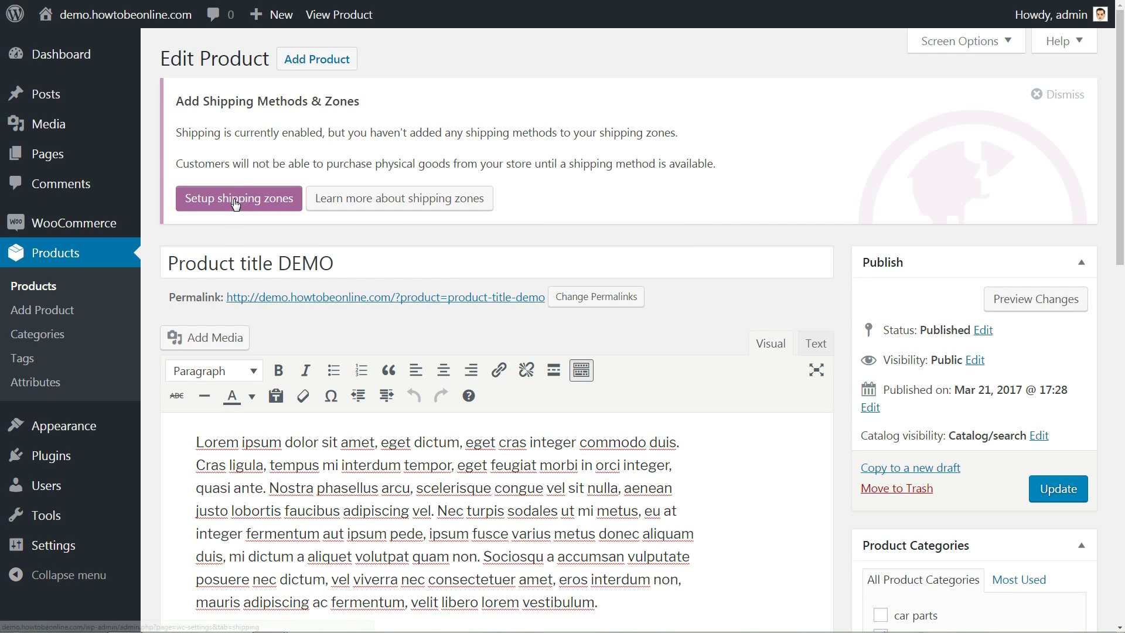
left_click(235, 202)
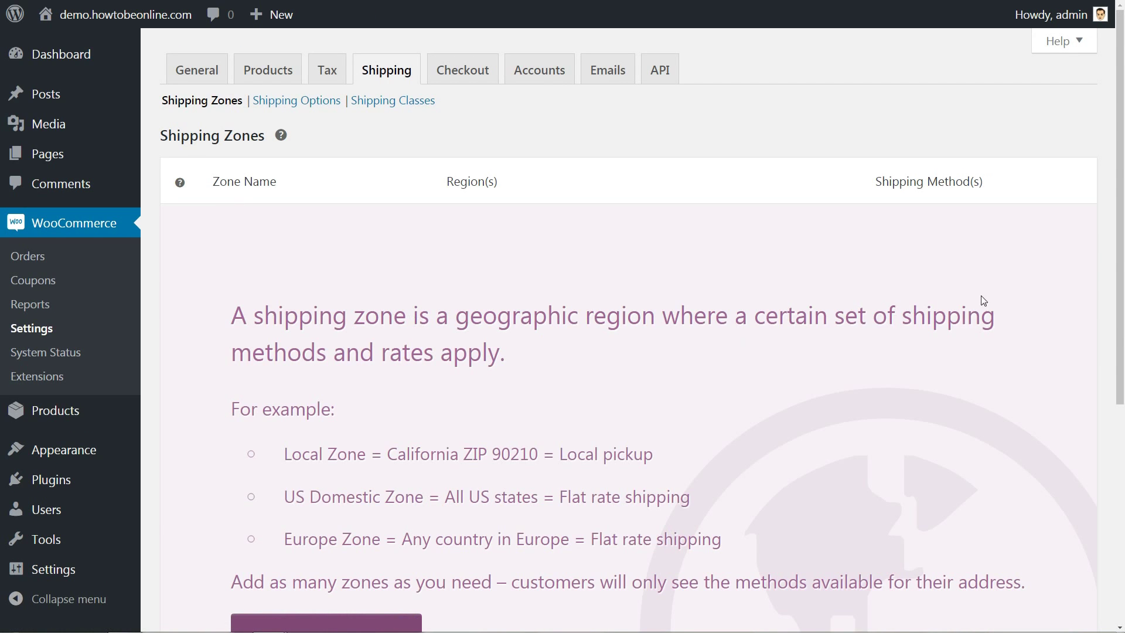
left_click_drag(1122, 263, 1122, 437)
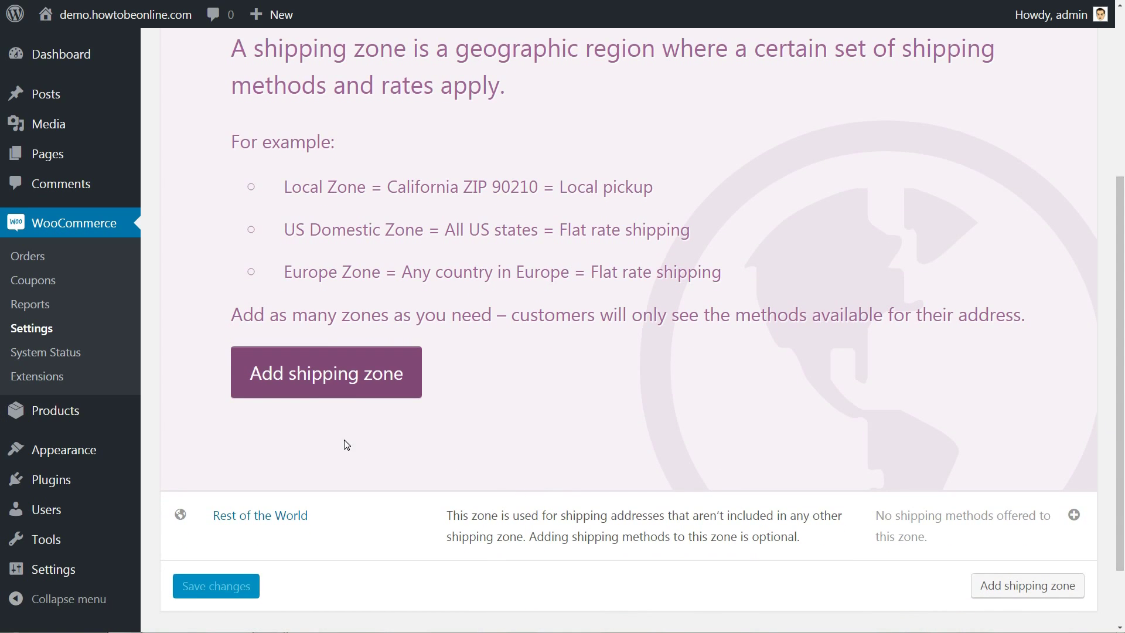
- Create a shipping zone named Europe with Germany as its region
left_click(330, 382)
type("German")
key("BackSpace")
key("BackSpace")
key("BackSpace")
key("BackSpace")
key("BackSpace")
key("BackSpace")
type("Europe")
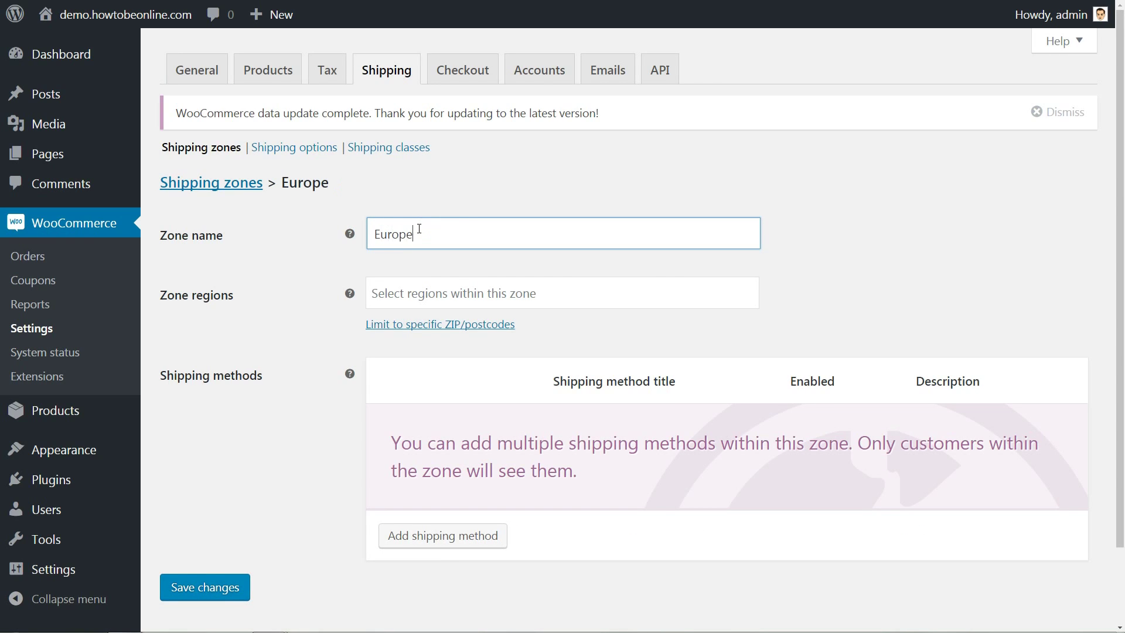
left_click(414, 296)
type("Germany")
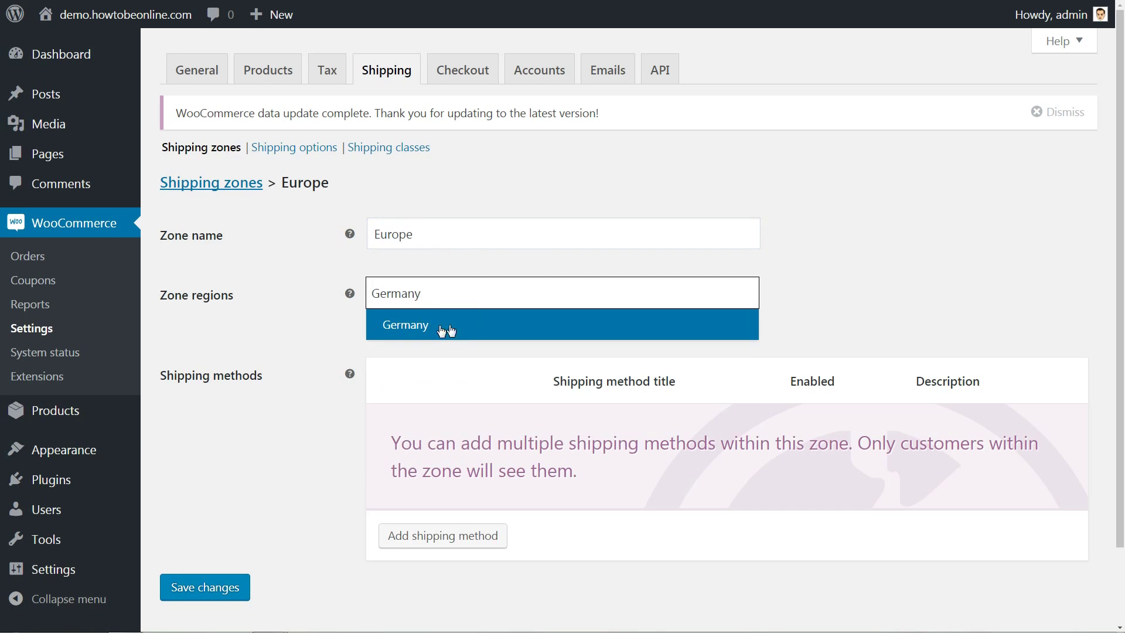
left_click(440, 330)
- Add Local pickup and Free shipping methods to the Europe zone
left_click(442, 535)
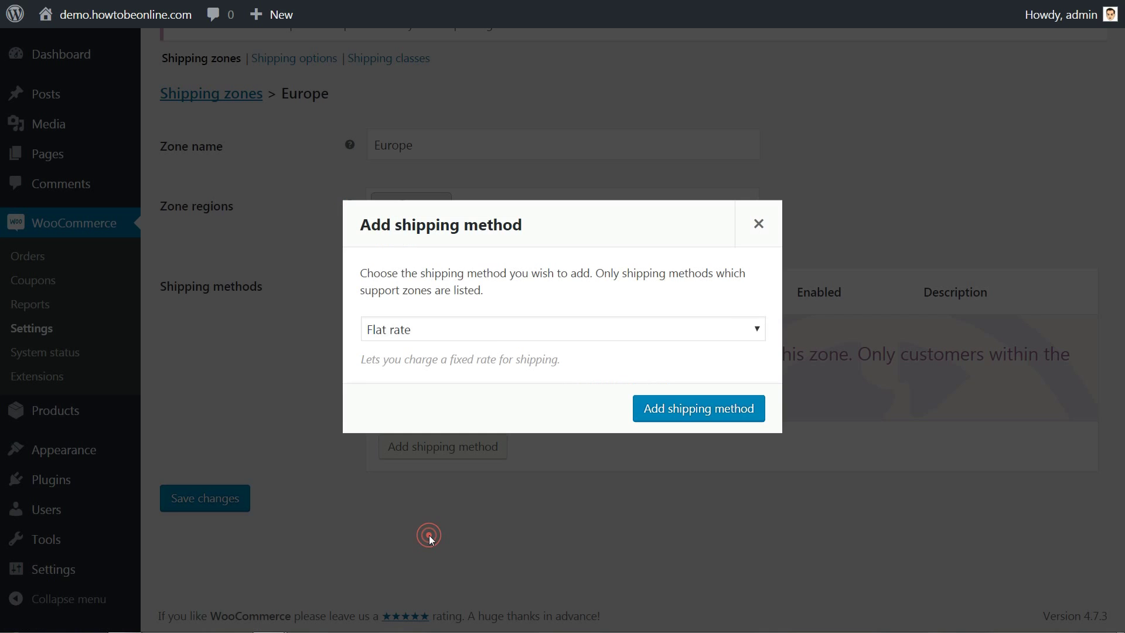
left_click(446, 329)
left_click(441, 385)
left_click(674, 417)
left_click(439, 447)
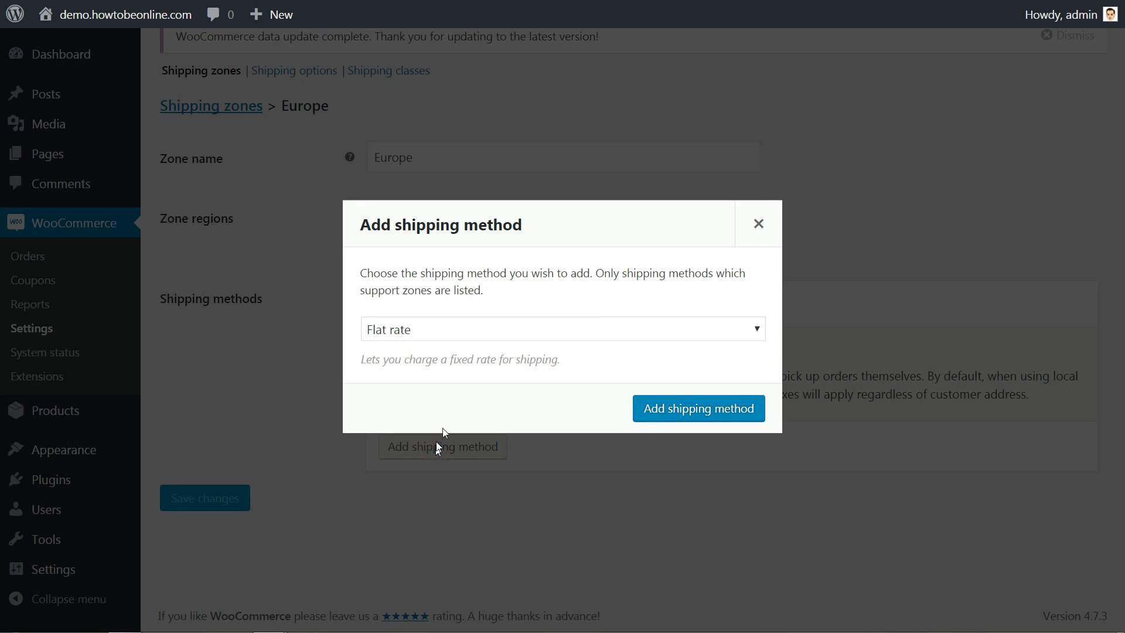
left_click(410, 329)
left_click(421, 366)
left_click(673, 417)
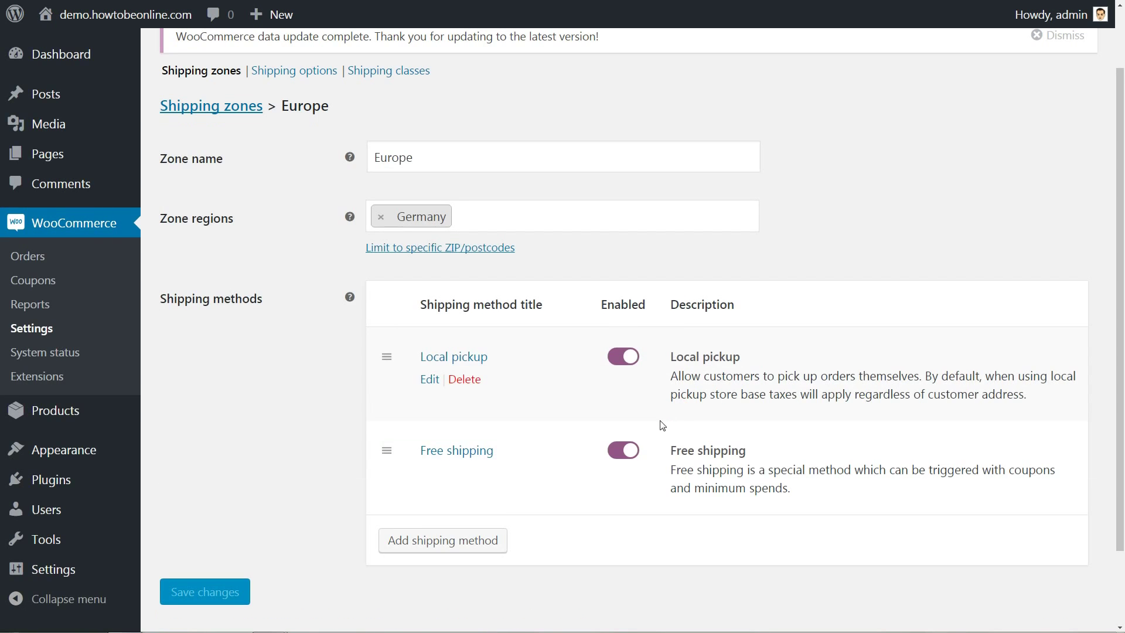
- Add Flat rate as a third method, keeping Local pickup enabled
left_click(420, 542)
left_click(421, 329)
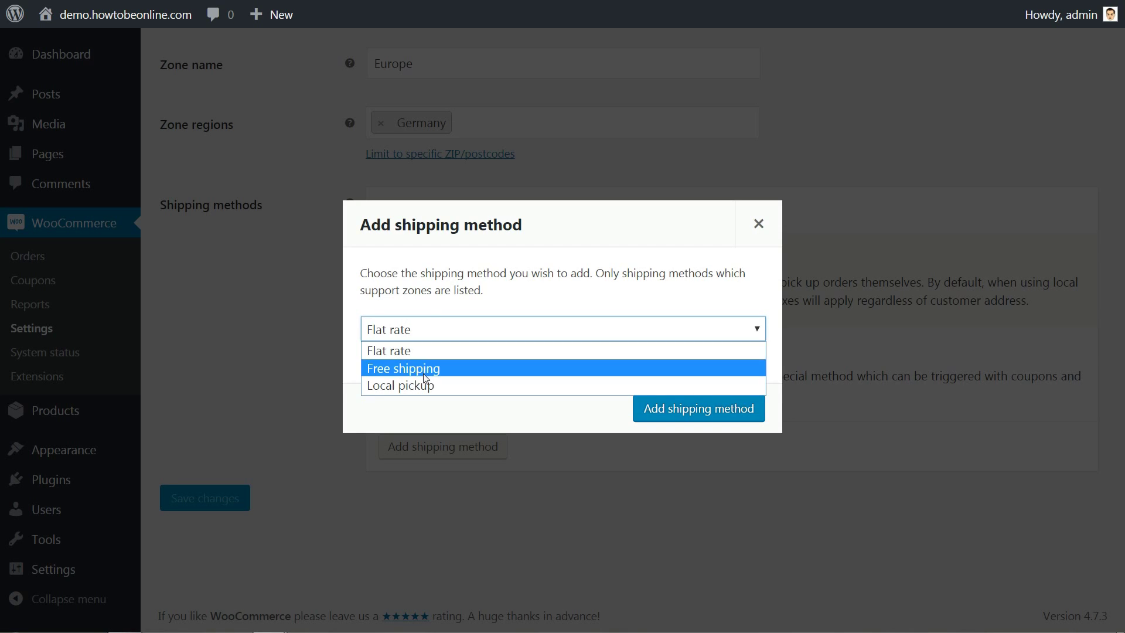
left_click(419, 347)
left_click(677, 409)
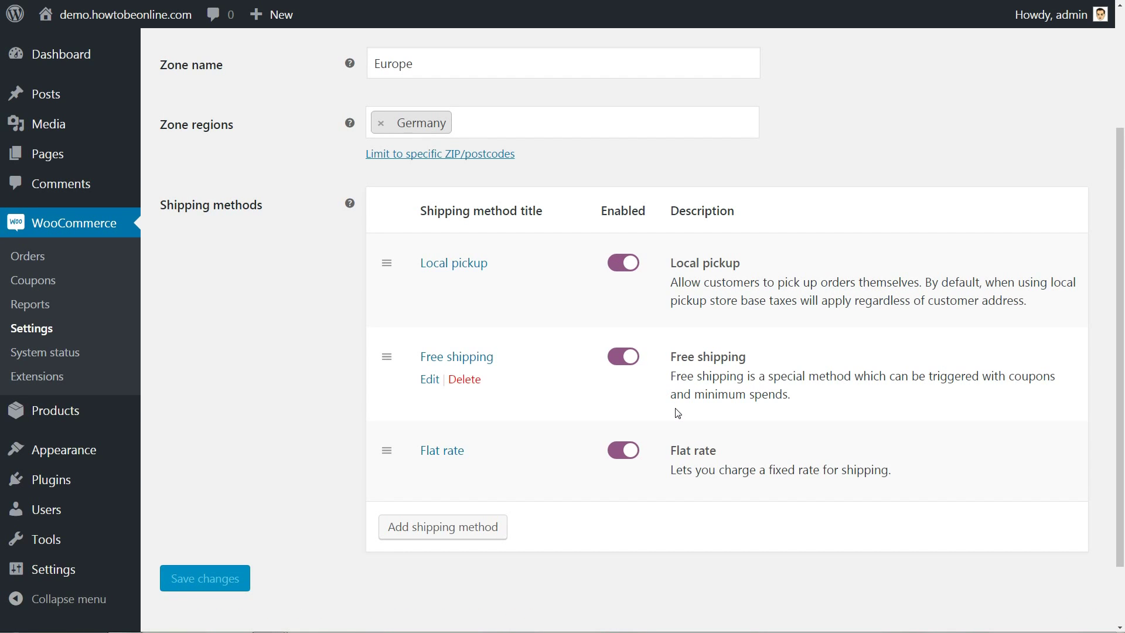
left_click(627, 267)
left_click(625, 263)
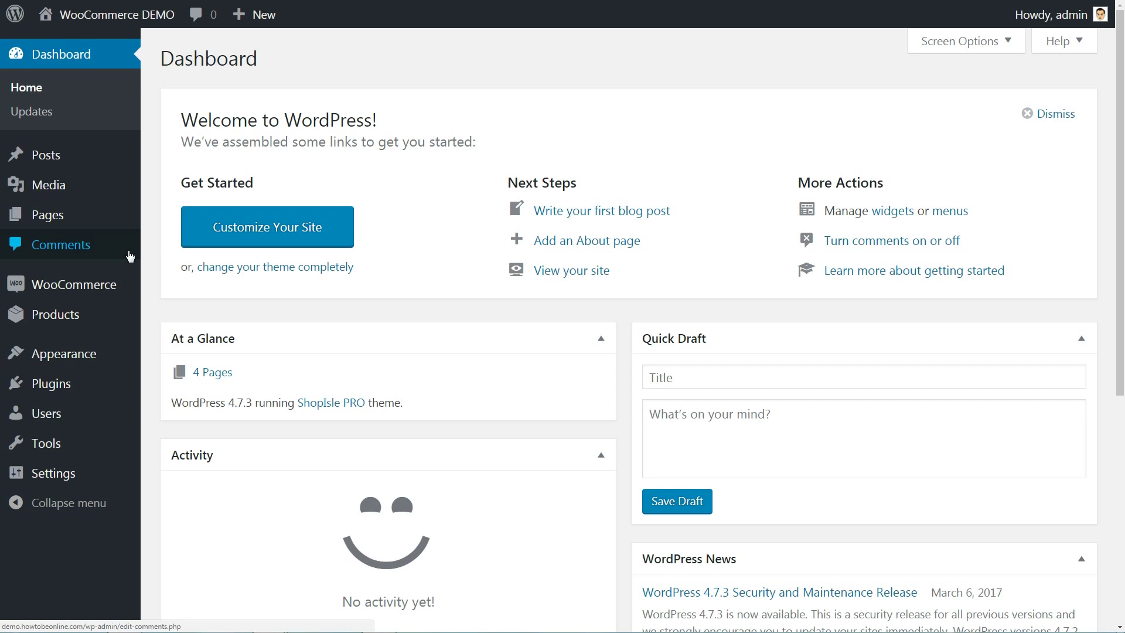
- Open WooCommerce Settings and review the base location without changing it
mouse_move(112, 289)
left_click(173, 362)
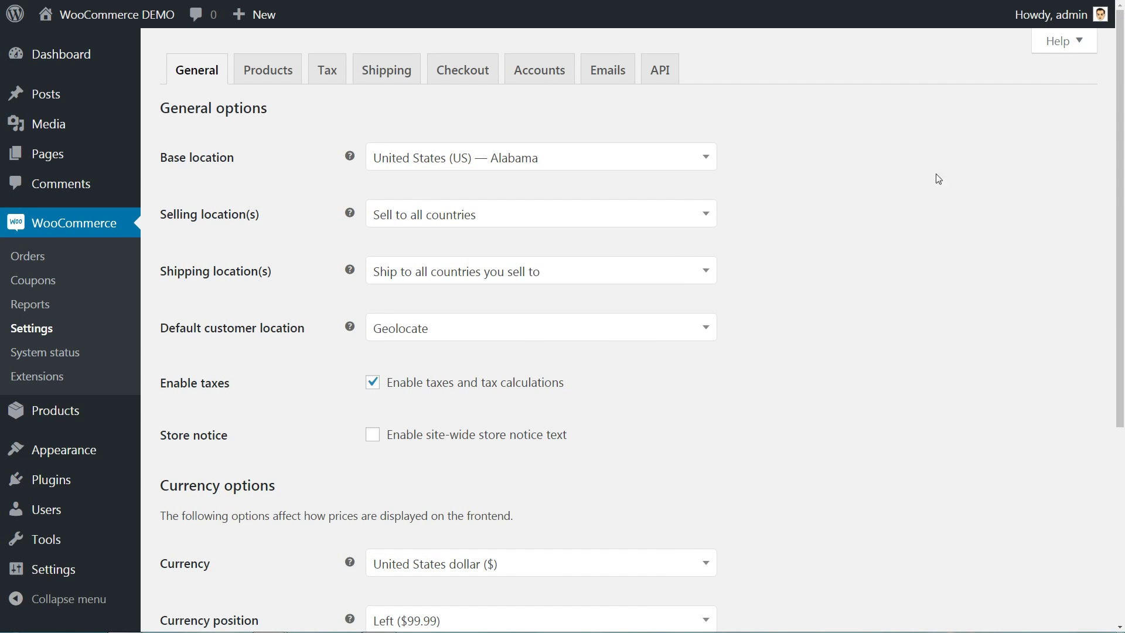
left_click(711, 162)
left_click(710, 162)
left_click(779, 195)
- Enable the site-wide store notice, keeping its demo-store text unchanged
left_click(373, 436)
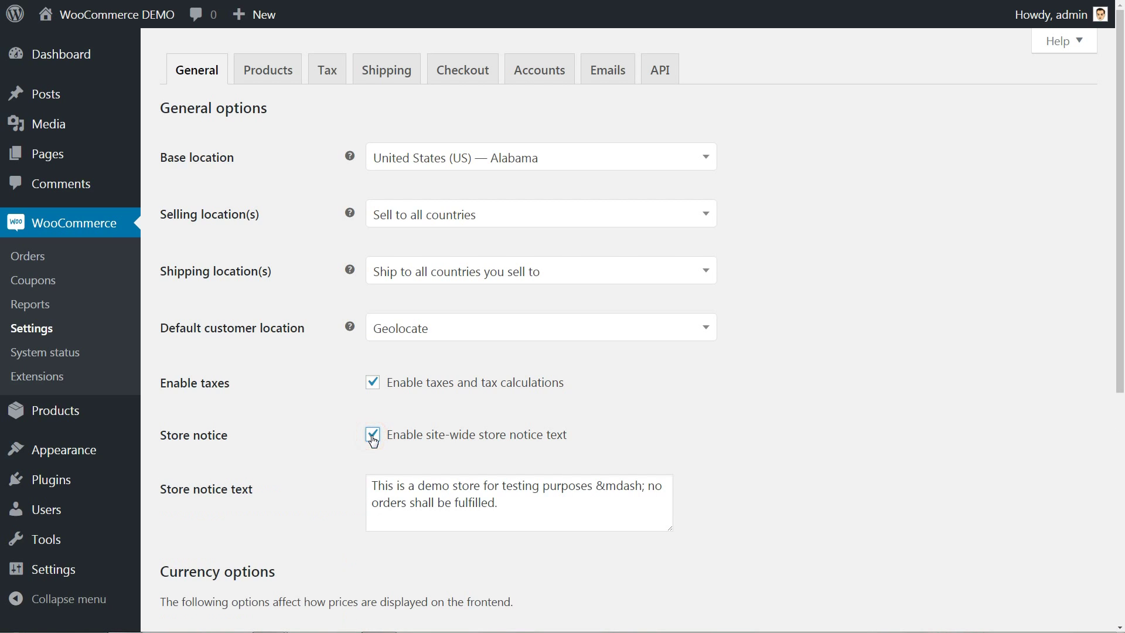
scroll(620, 460, "down", 5)
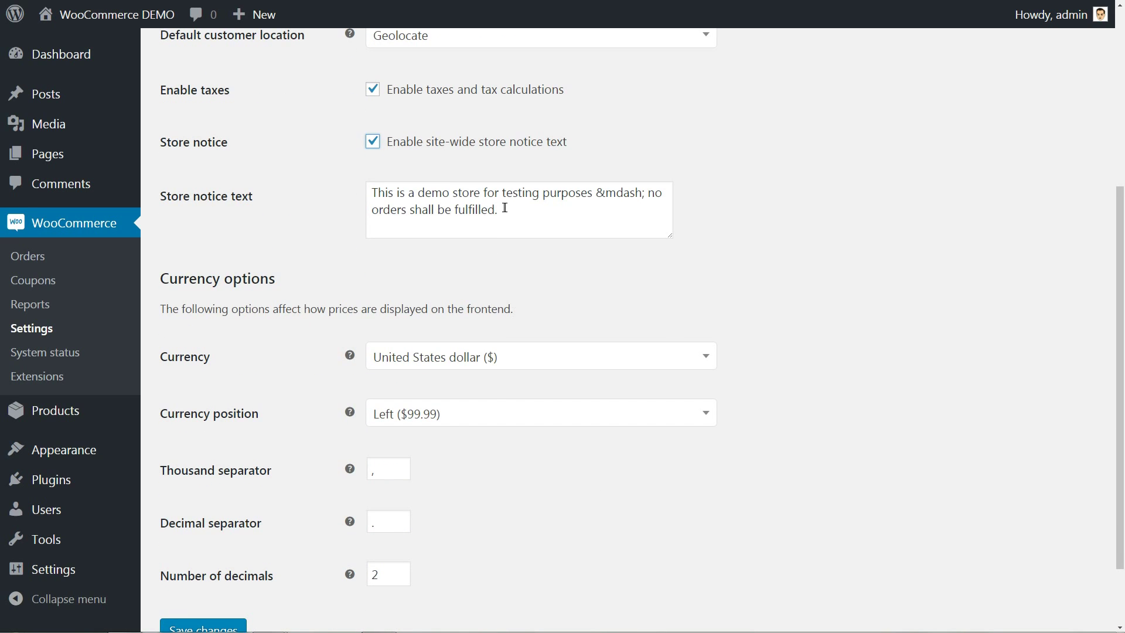
left_click_drag(505, 209, 370, 183)
left_click(544, 218)
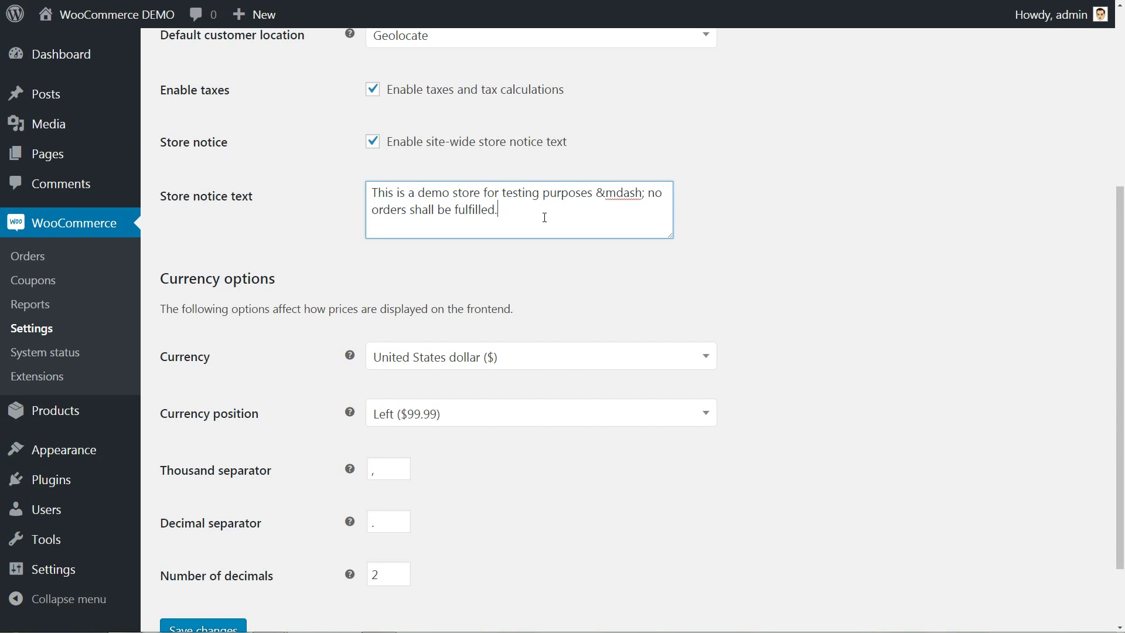
left_click(765, 382)
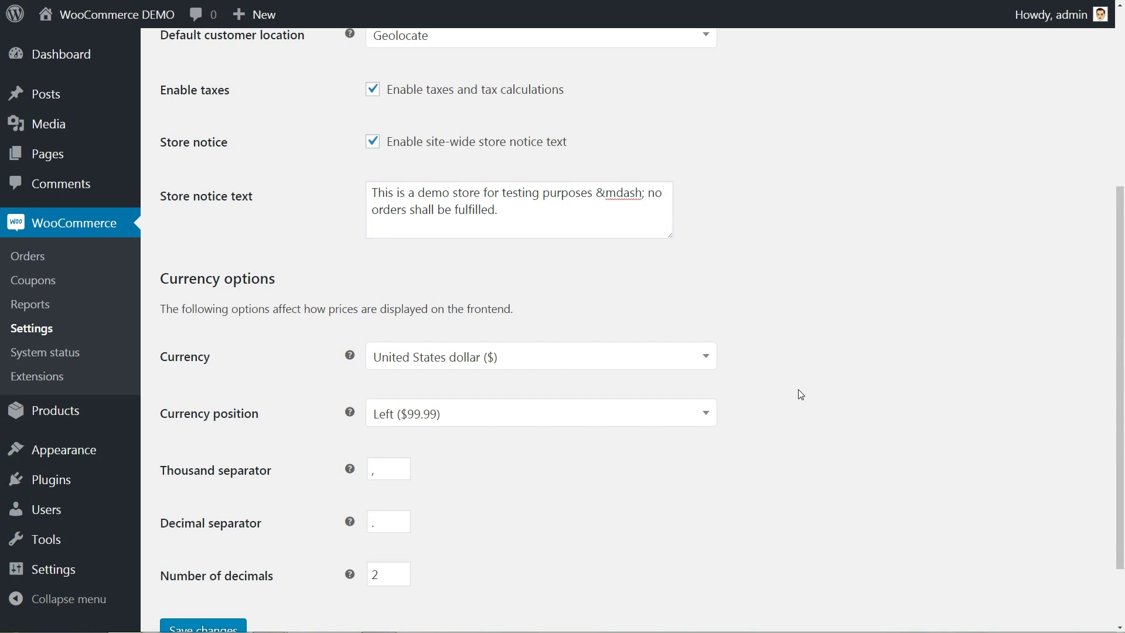
- Review the thousand separator, decimal separator and decimals, then save the general settings
scroll(801, 392, "down", 3)
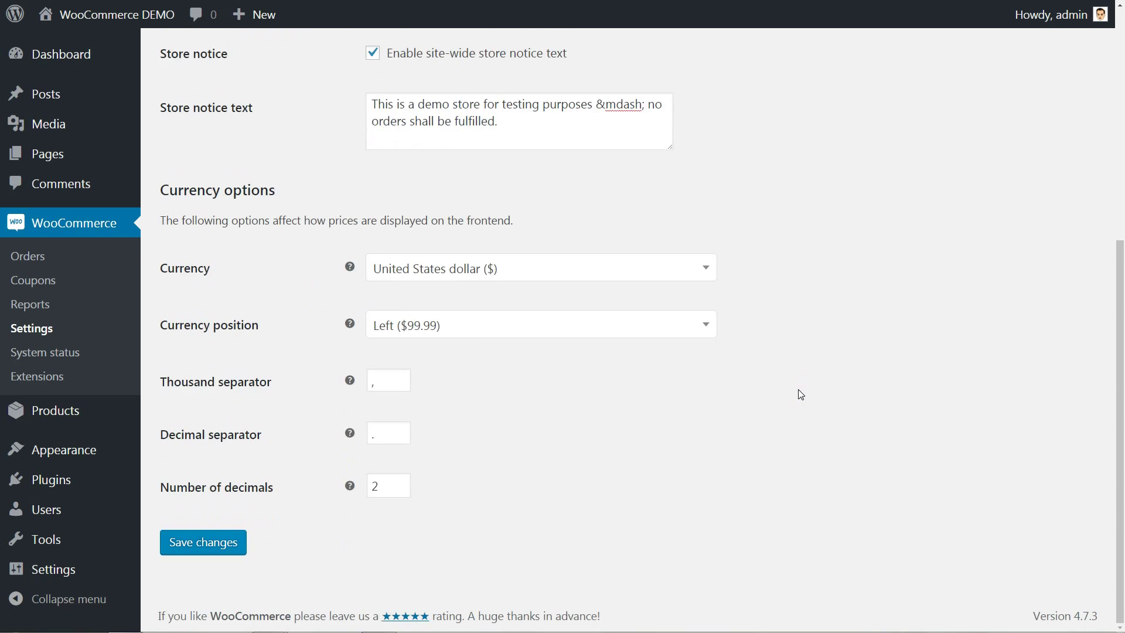
left_click(392, 384)
left_click(384, 433)
left_click(385, 488)
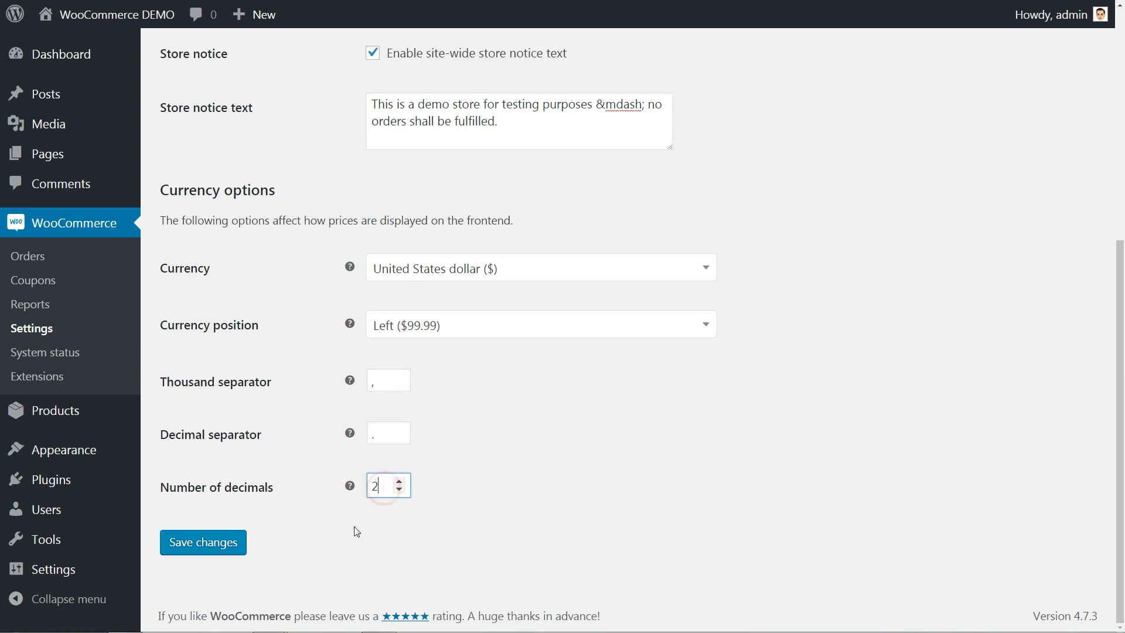
left_click(210, 543)
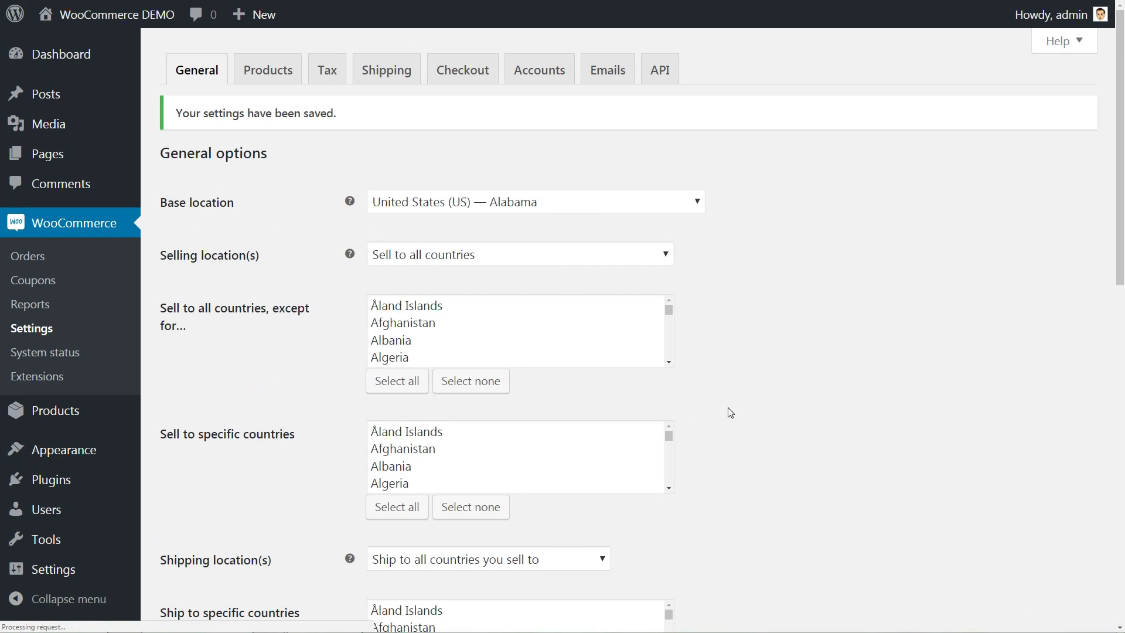
- In Products display settings, keep Shop as shop page with default display and sorting, redirect-to-cart off
left_click(271, 70)
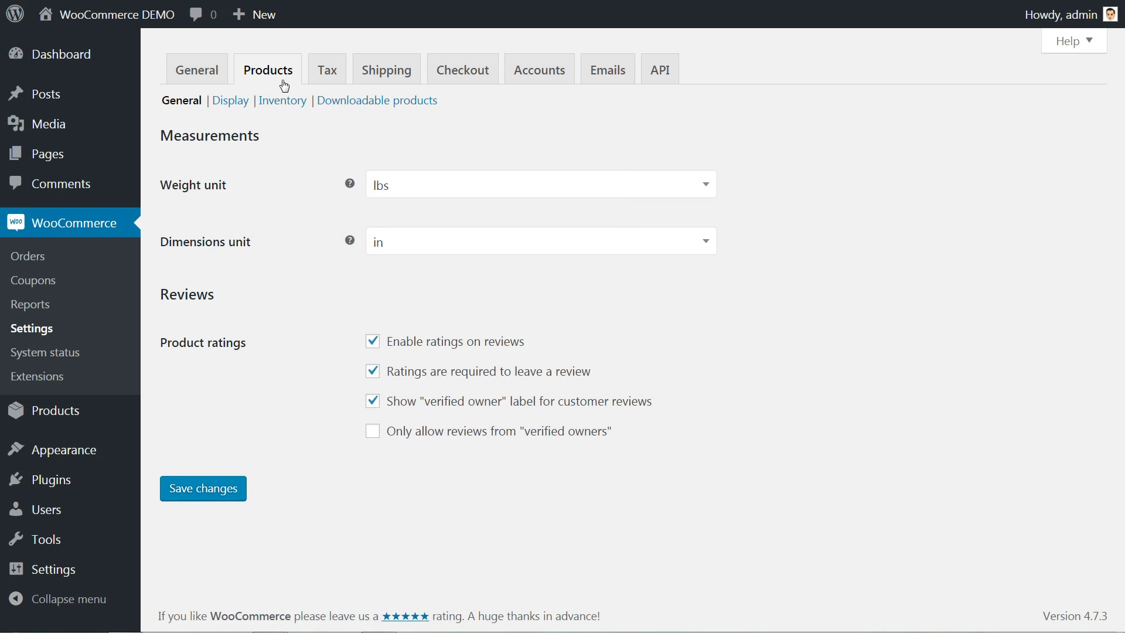
left_click(232, 103)
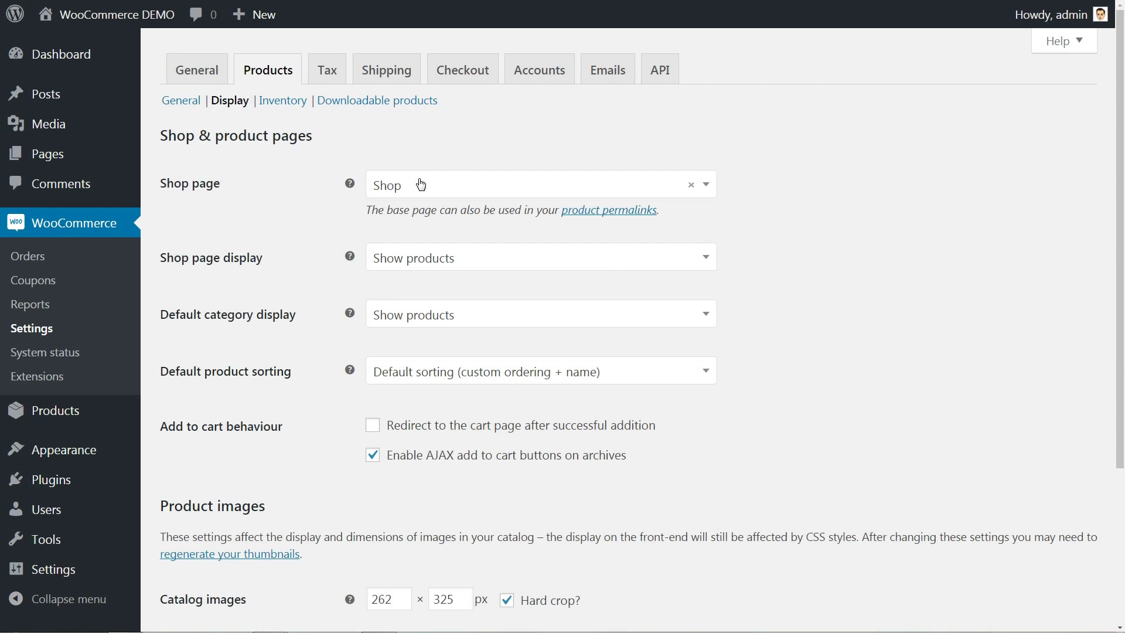
left_click(419, 184)
left_click(421, 214)
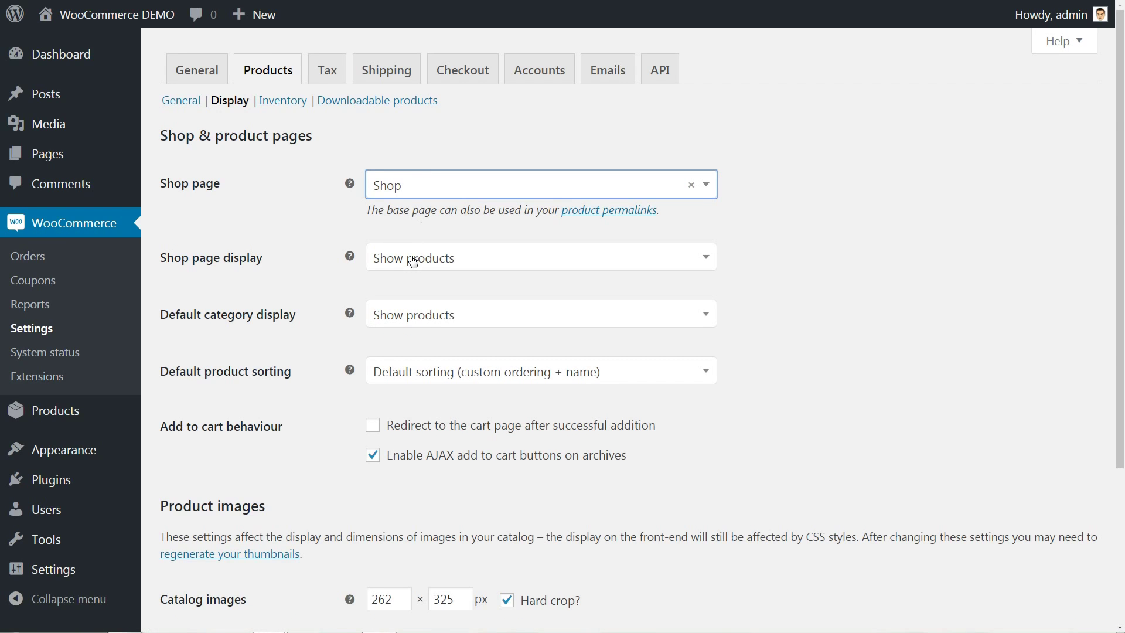
left_click(413, 262)
left_click(410, 256)
left_click(402, 315)
left_click(401, 314)
left_click(422, 372)
left_click(421, 371)
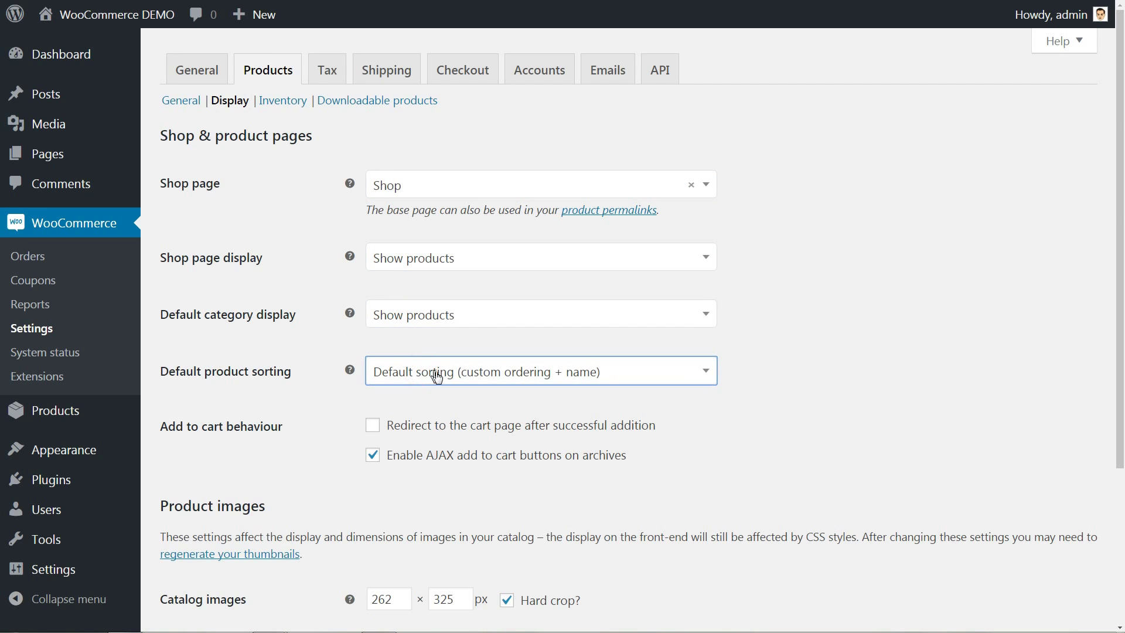
left_click(373, 428)
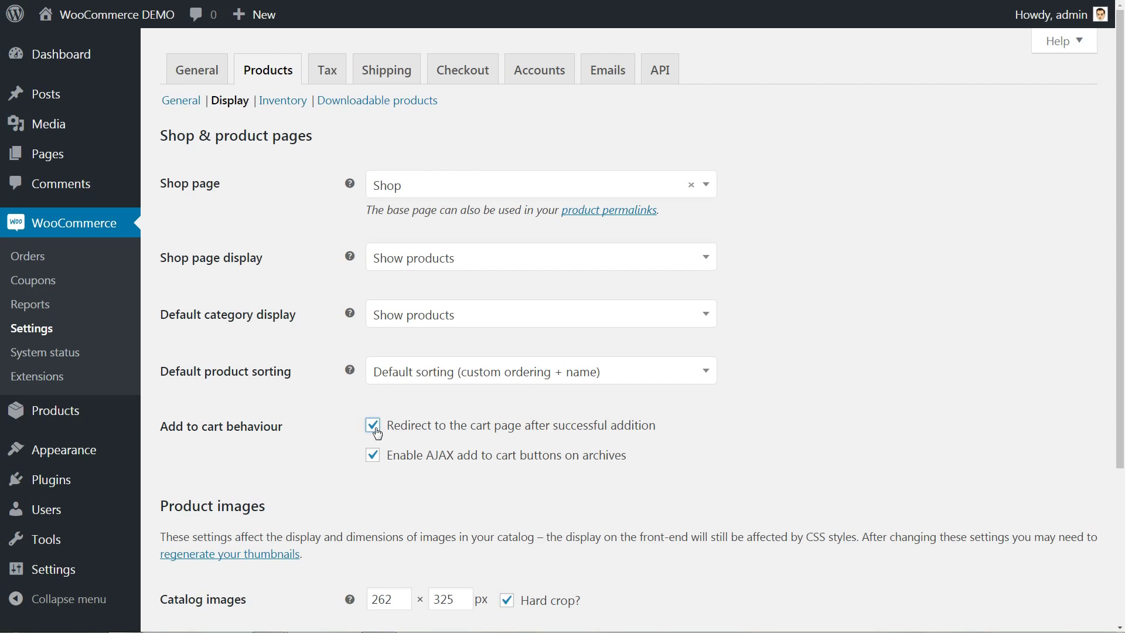
left_click(376, 433)
- Make the catalog, single product and thumbnail image sizes hard-cropped
scroll(684, 450, "down", 4)
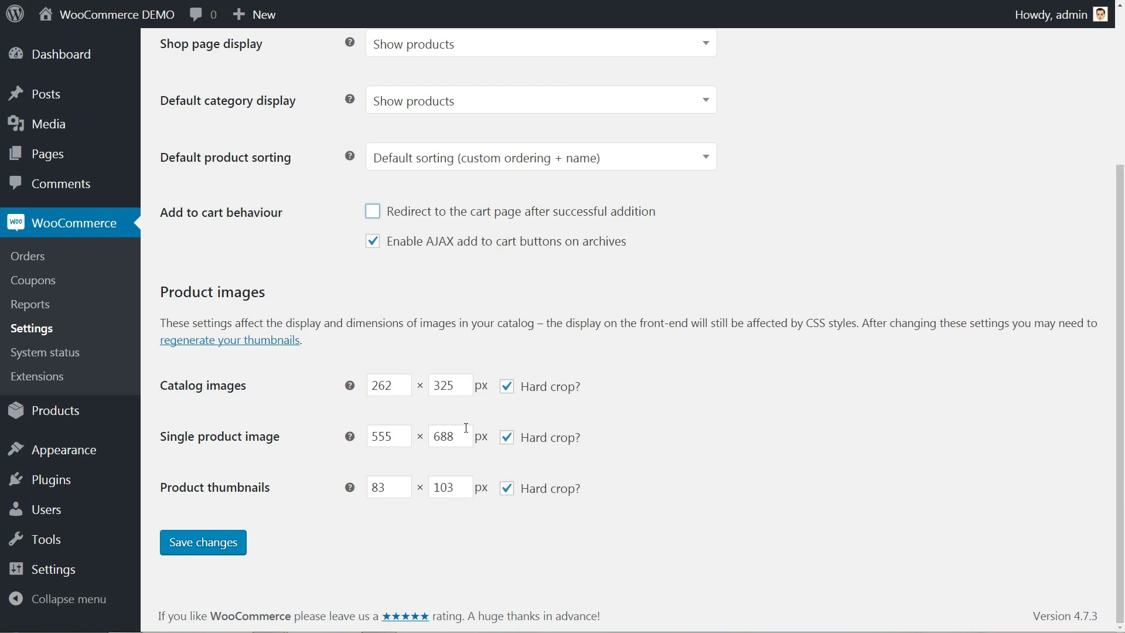
left_click(402, 387)
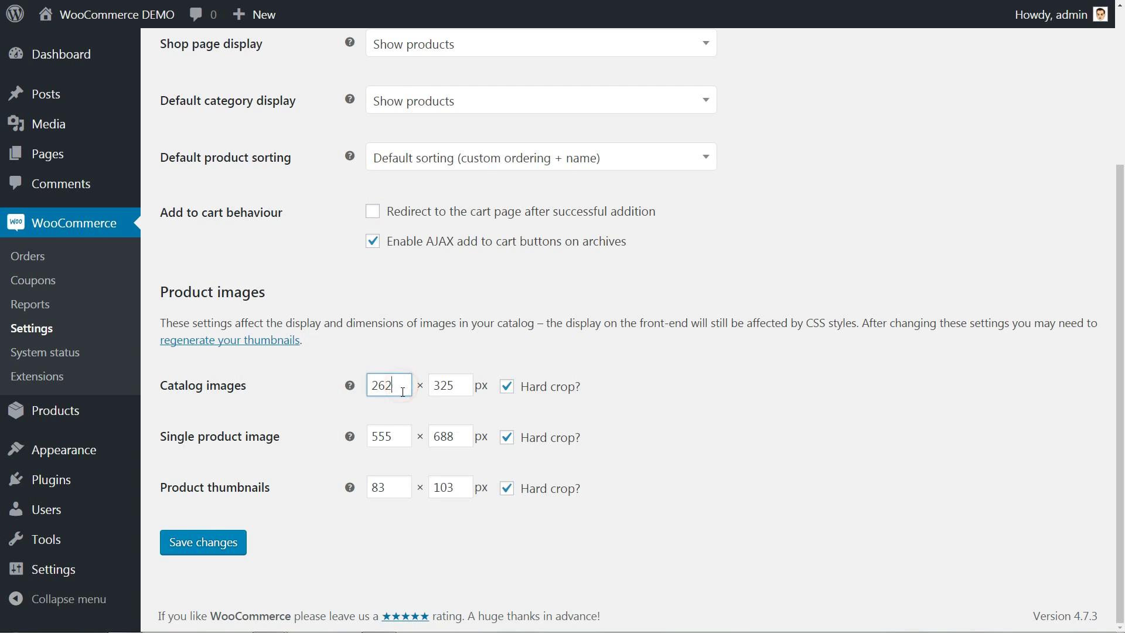
left_click(400, 440)
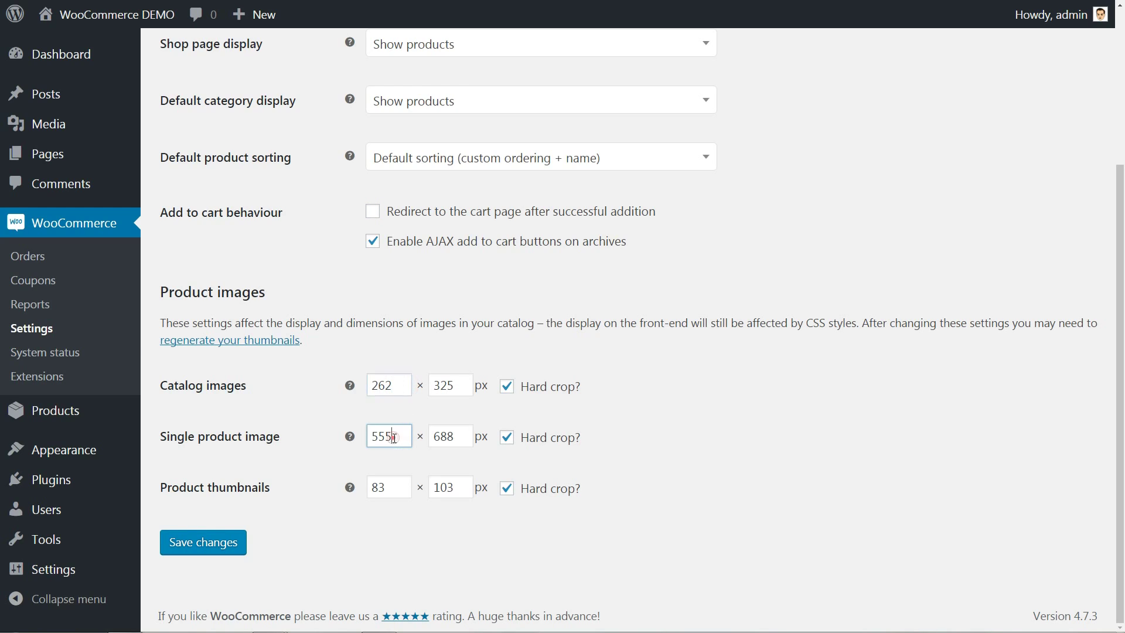
left_click(394, 489)
left_click(518, 403)
left_click(506, 386)
double_click(508, 437)
double_click(507, 488)
- Save the product display settings and inspect the Inventory stock notification recipient
left_click(235, 550)
left_click(288, 101)
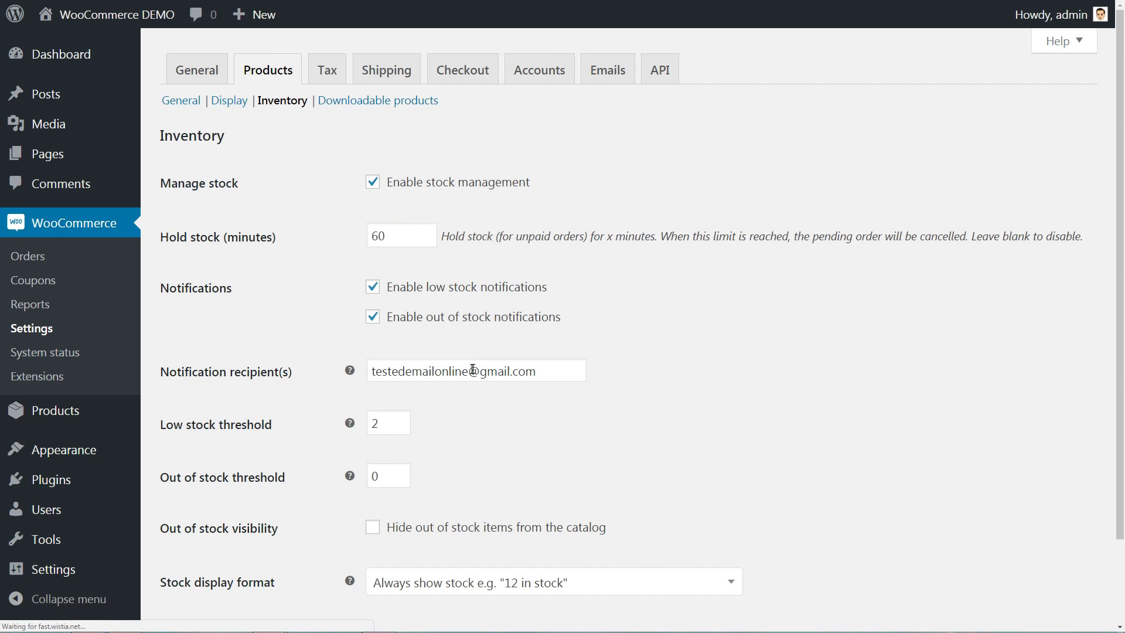
left_click(467, 371)
double_click(436, 371)
left_click(460, 420)
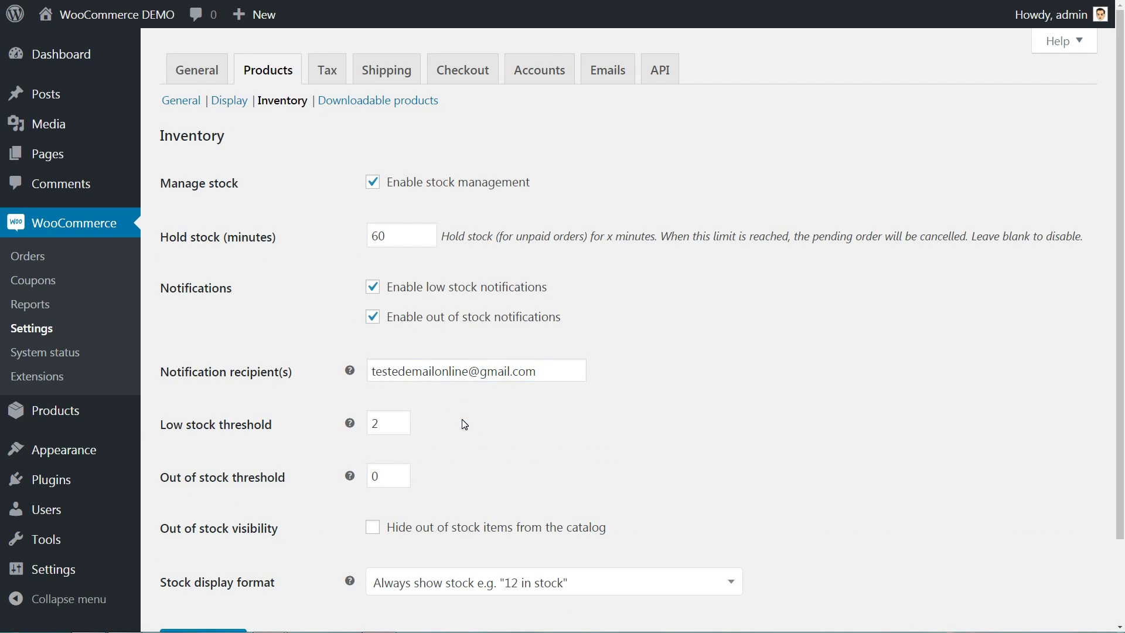
- Review the Inventory settings and check Downloadable products, which use Force downloads
scroll(465, 425, "down", 1)
scroll(465, 426, "down", 1)
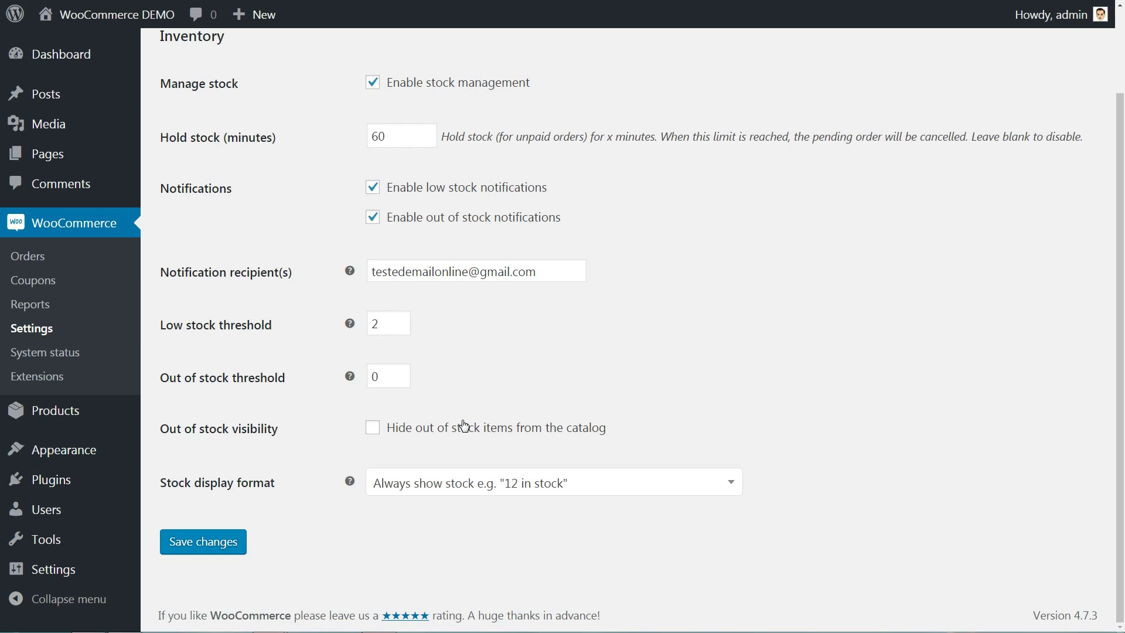
scroll(465, 426, "up", 2)
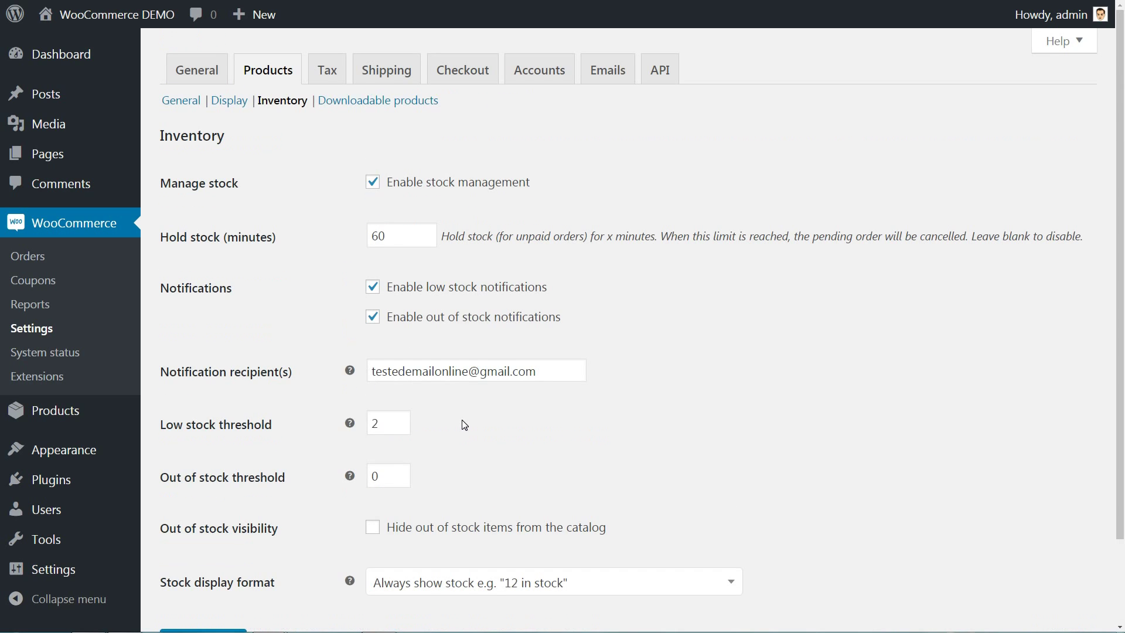
left_click(385, 101)
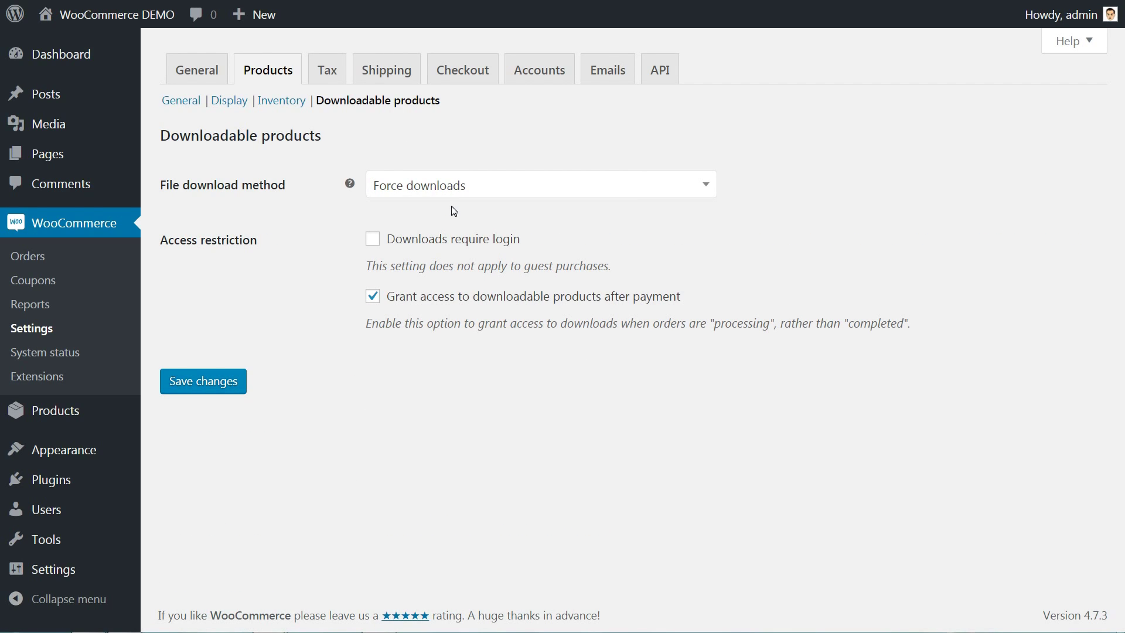
left_click(338, 80)
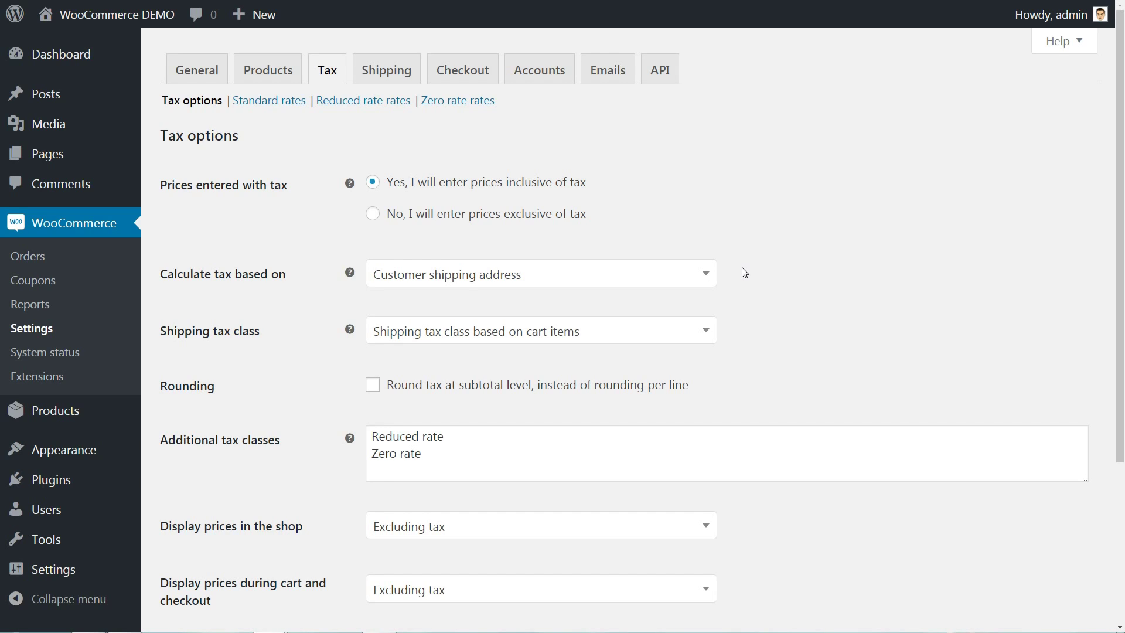
- Review the Tax options (prices inclusive of tax), then go to the Shipping zones list
scroll(745, 273, "down", 1)
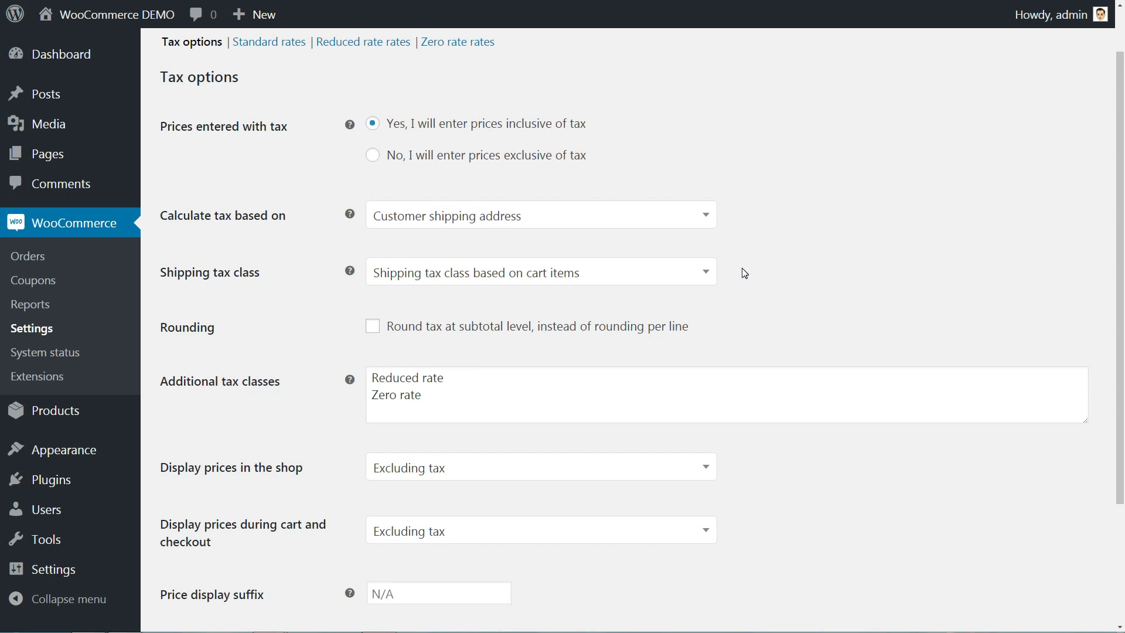
scroll(685, 296, "down", 1)
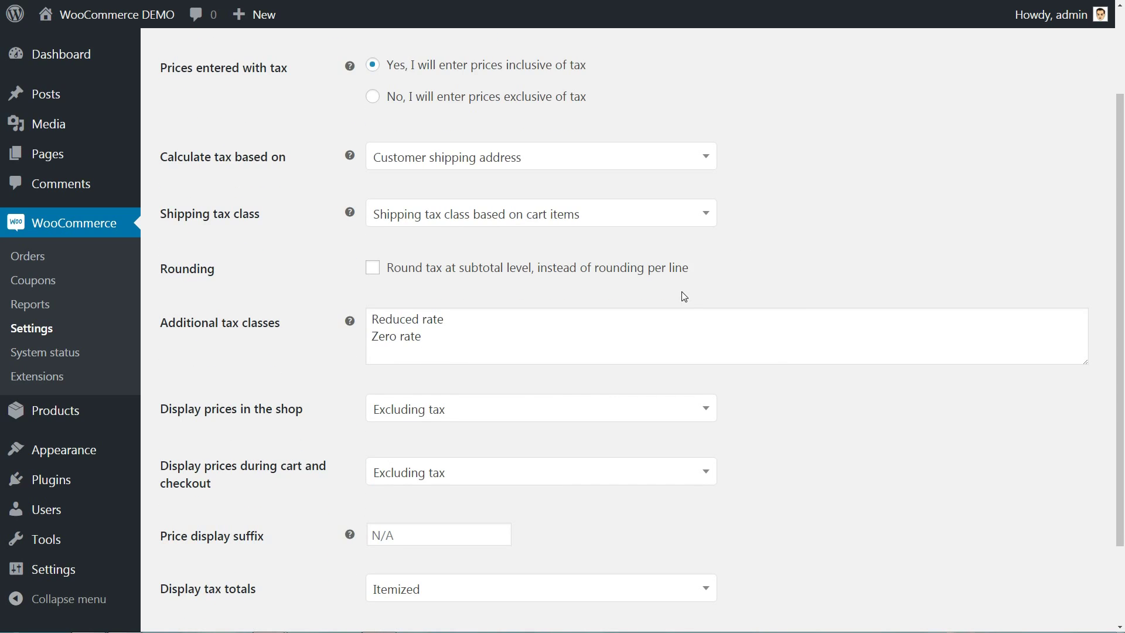
scroll(684, 297, "down", 1)
scroll(685, 296, "up", 3)
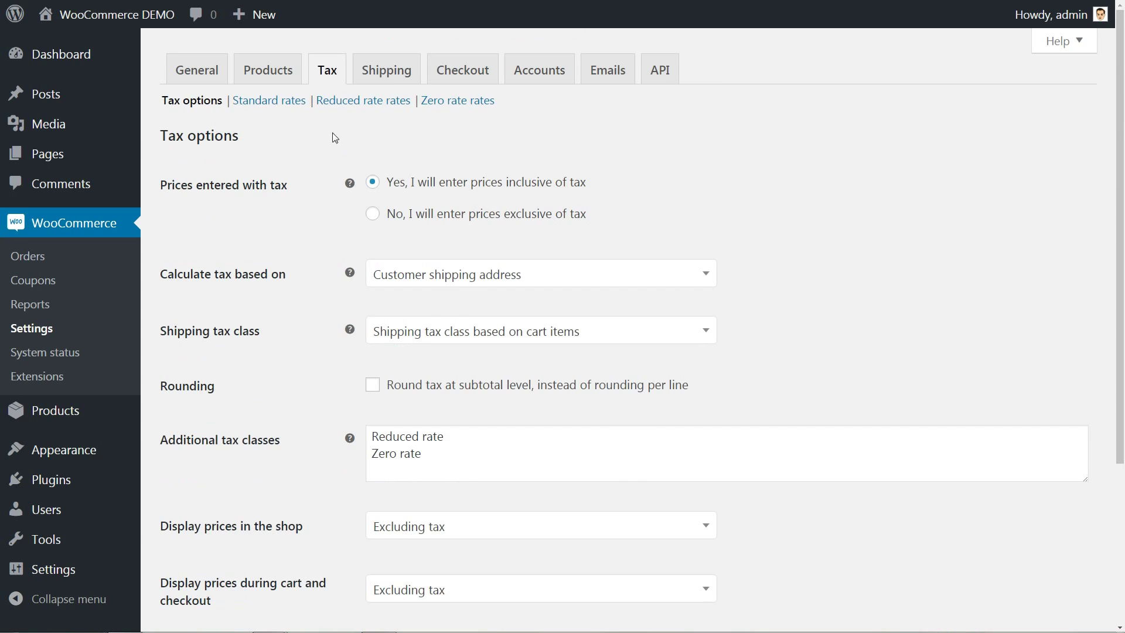
left_click(387, 70)
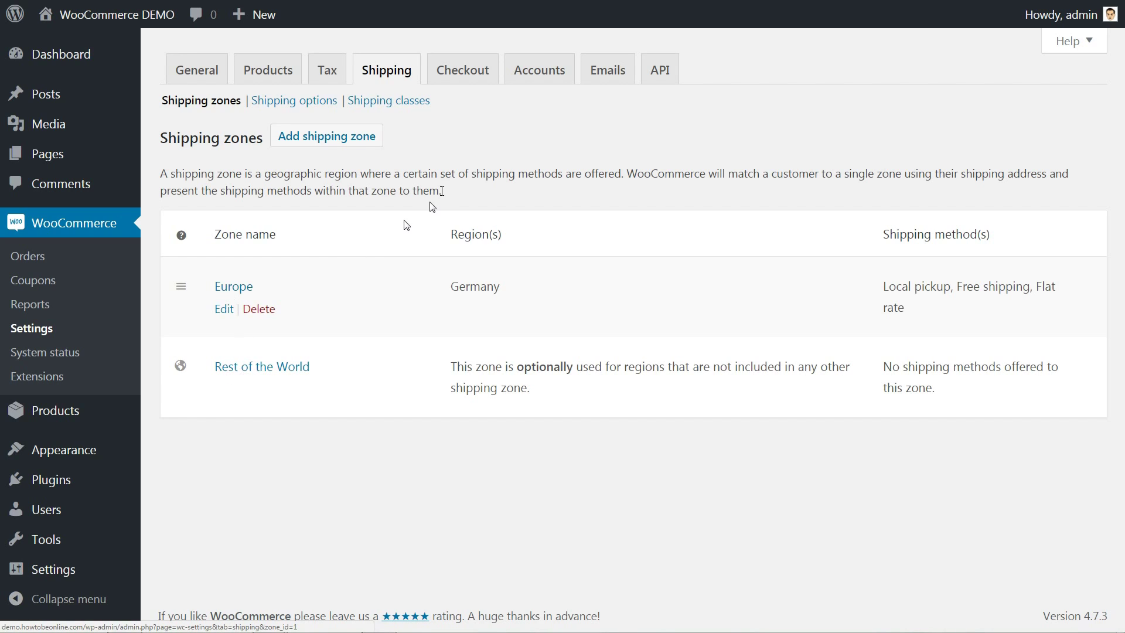
- Try the shipping cost checkbox and shipping destination options in Shipping options
left_click(301, 104)
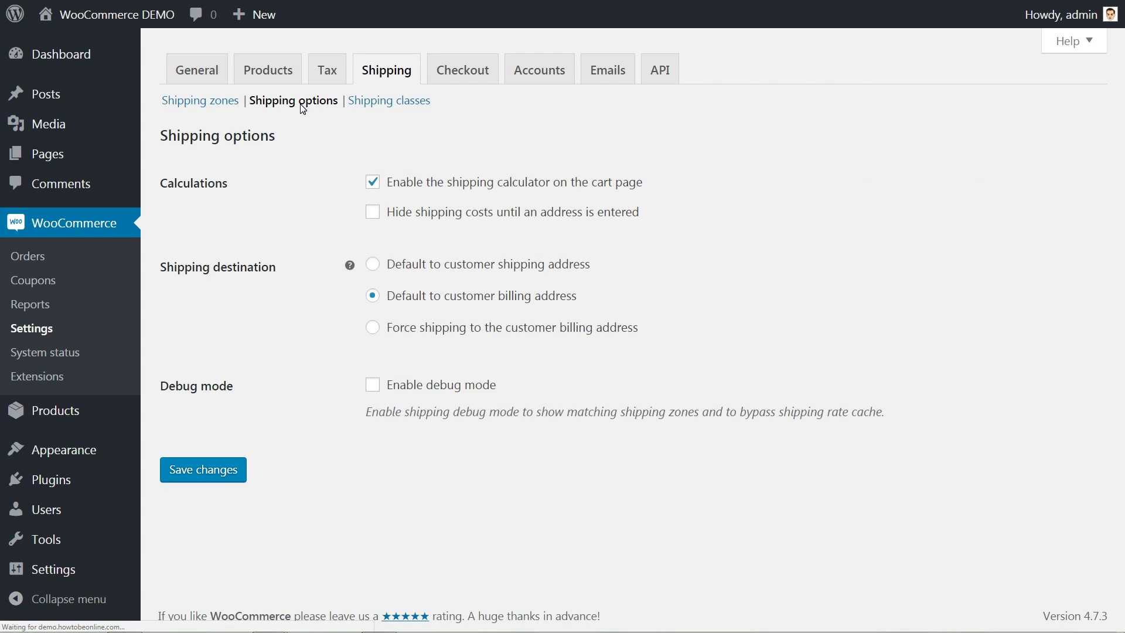
left_click(372, 212)
left_click(372, 213)
left_click(374, 266)
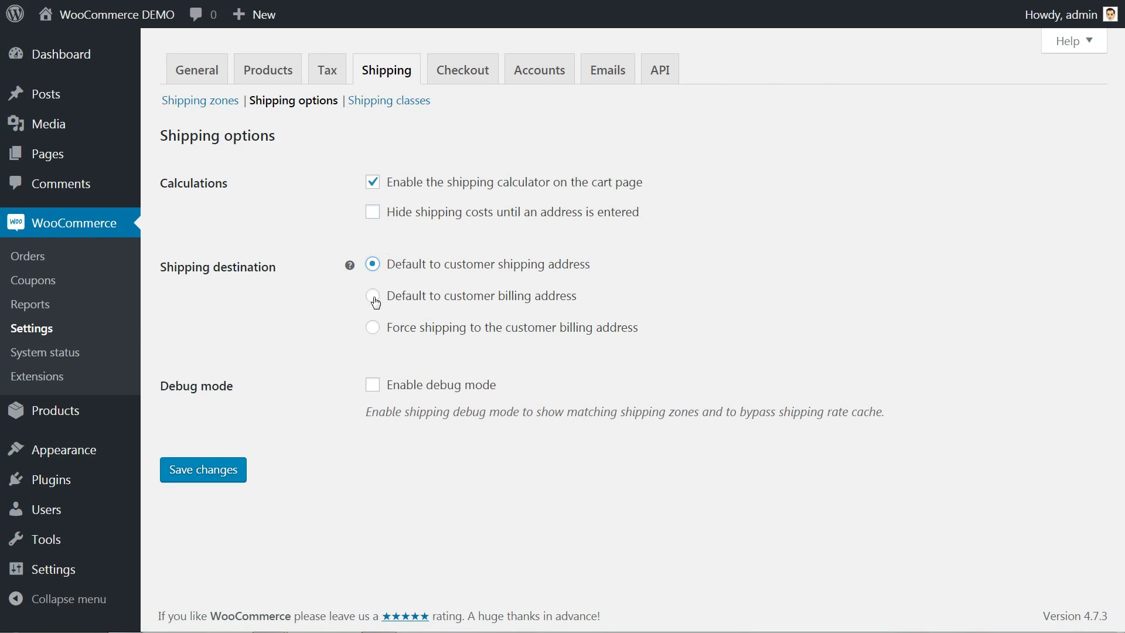
left_click(372, 295)
left_click(372, 327)
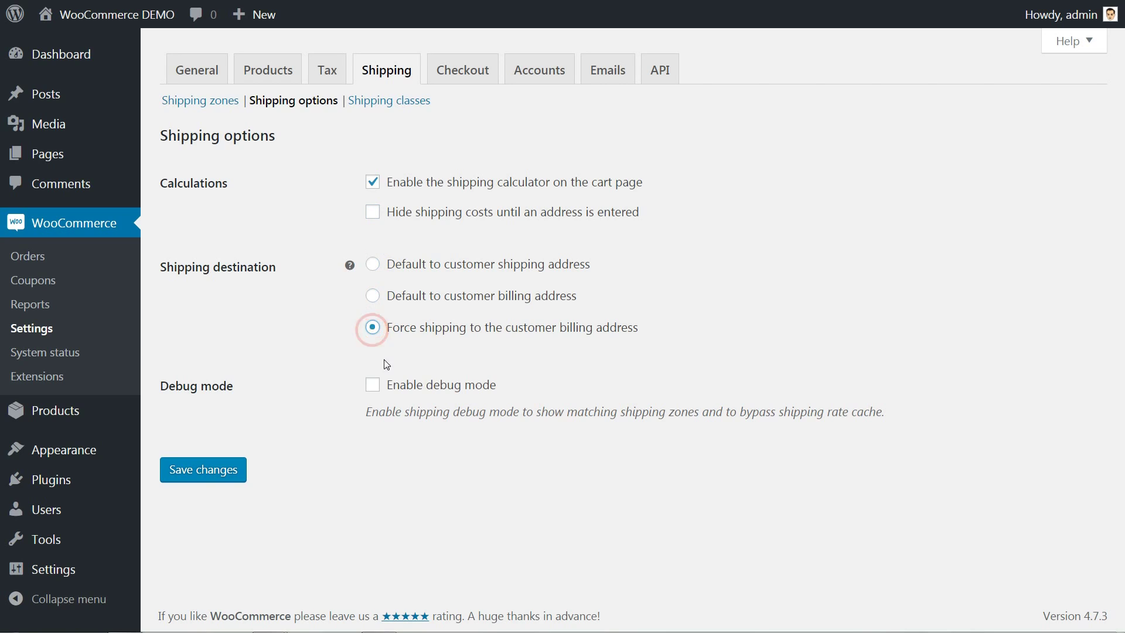
- Start a new shipping class row, then abandon it unsaved for the Checkout settings
left_click(389, 101)
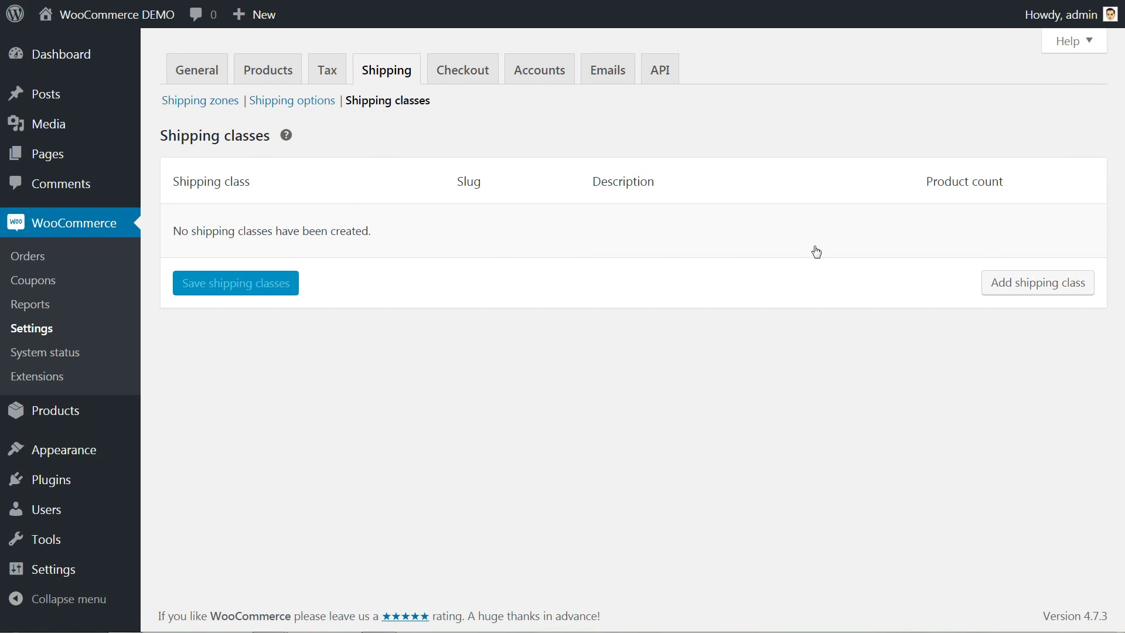
left_click(1014, 284)
left_click(361, 234)
left_click(497, 234)
left_click(762, 235)
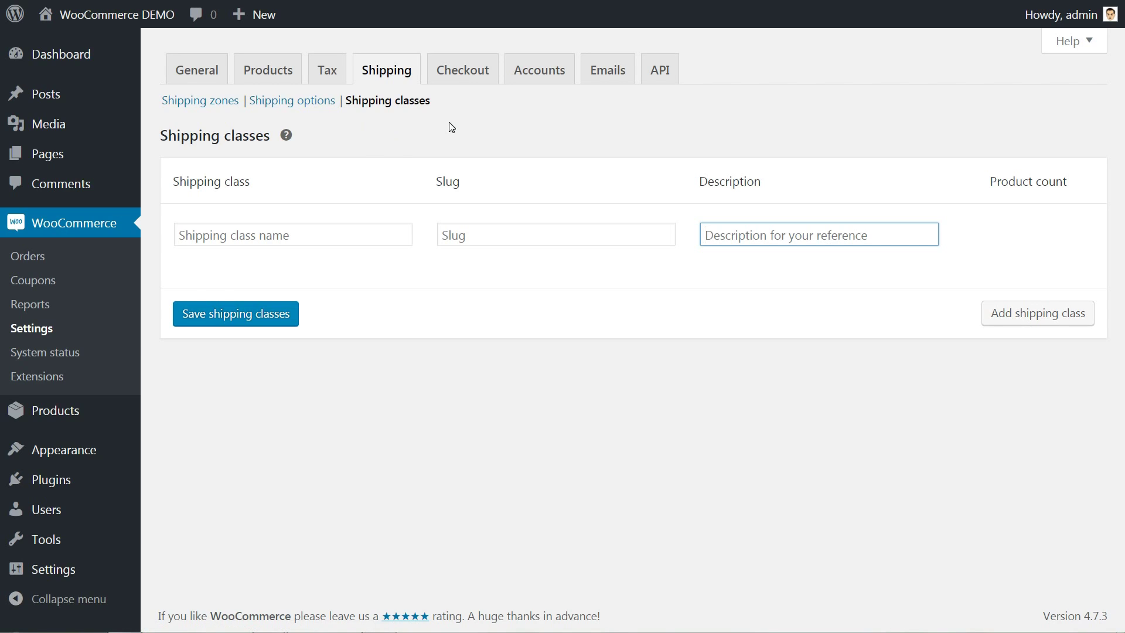
left_click(459, 78)
left_click(608, 57)
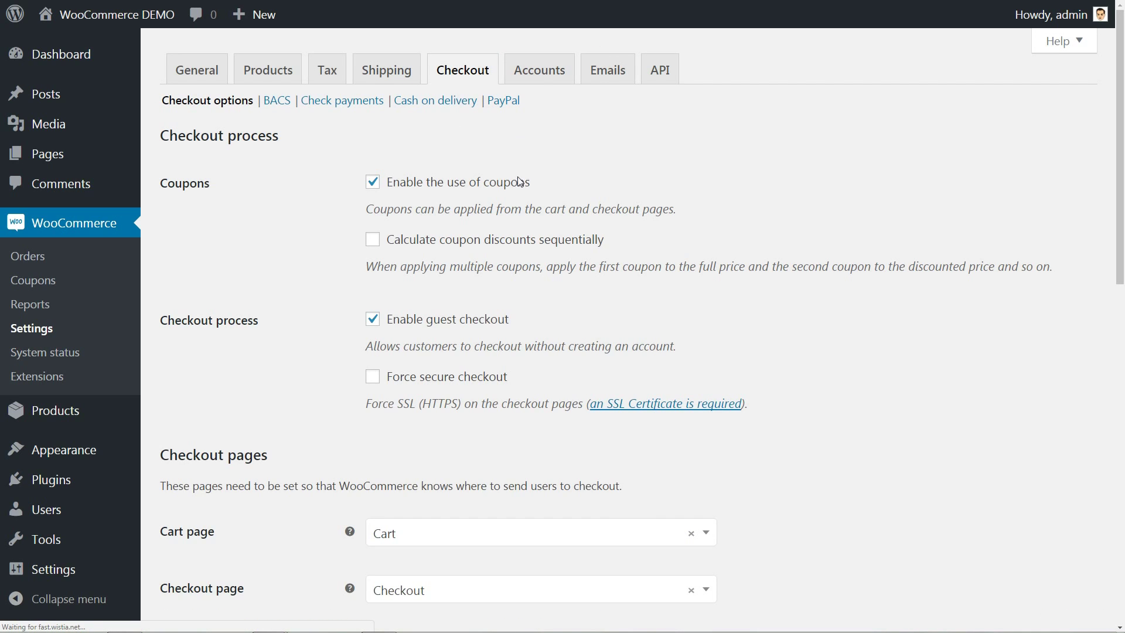
- Keep coupons and guest checkout enabled, with sequential coupon discounts turned on
left_click(373, 181)
left_click(373, 182)
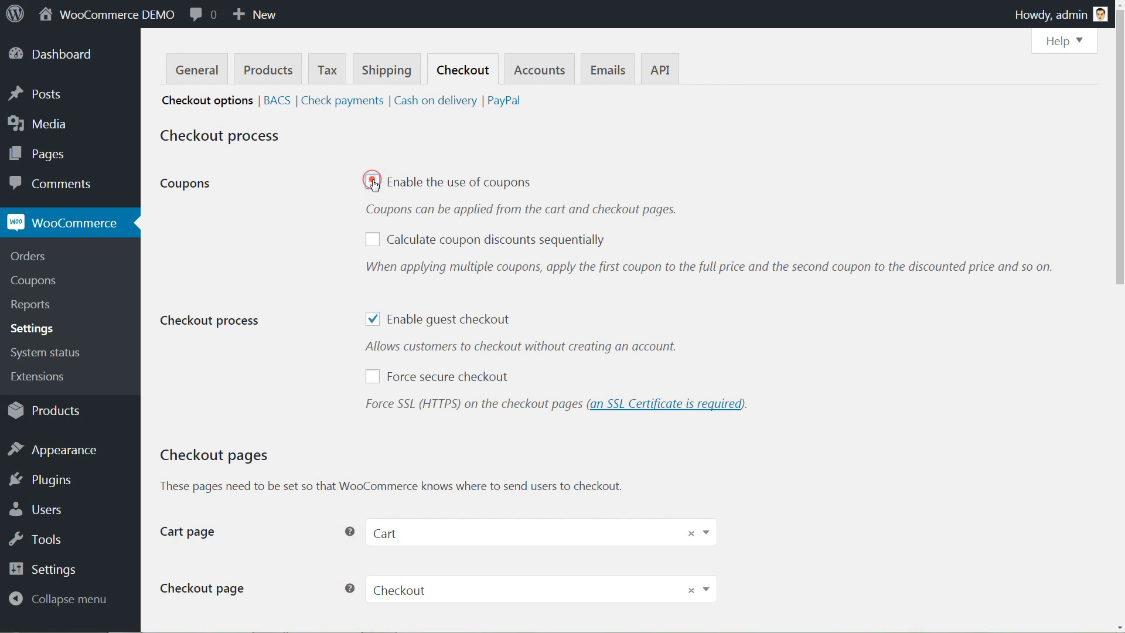
left_click(376, 242)
left_click(374, 322)
left_click(375, 323)
- View the Direct bank transfer settings under Payment gateways, leaving it disabled
scroll(381, 419, "down", 7)
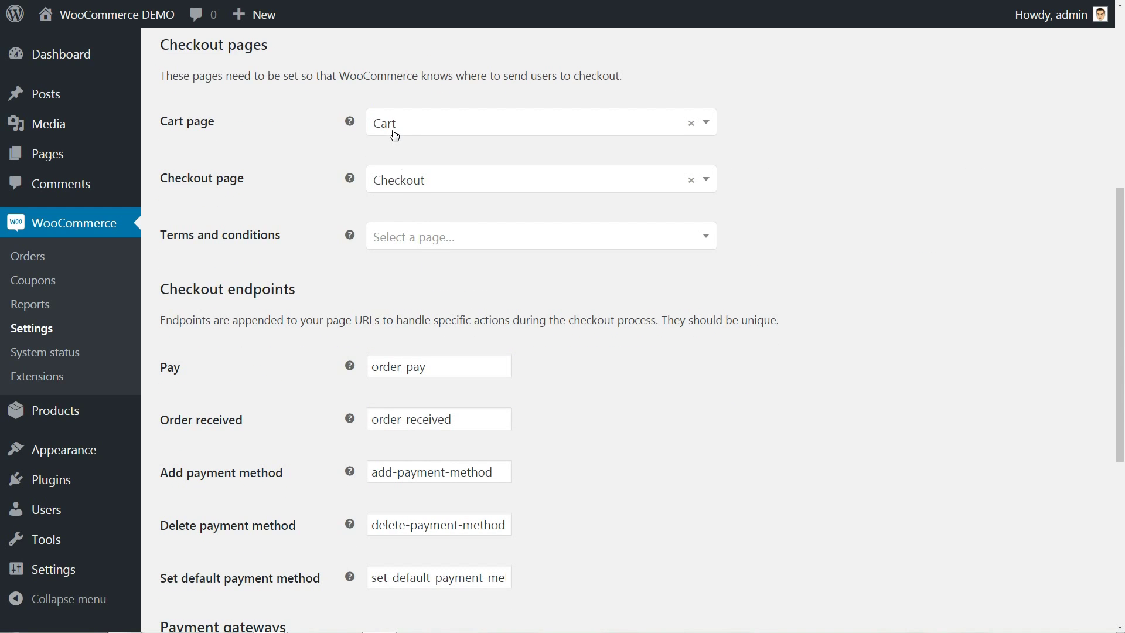
scroll(392, 213, "down", 4)
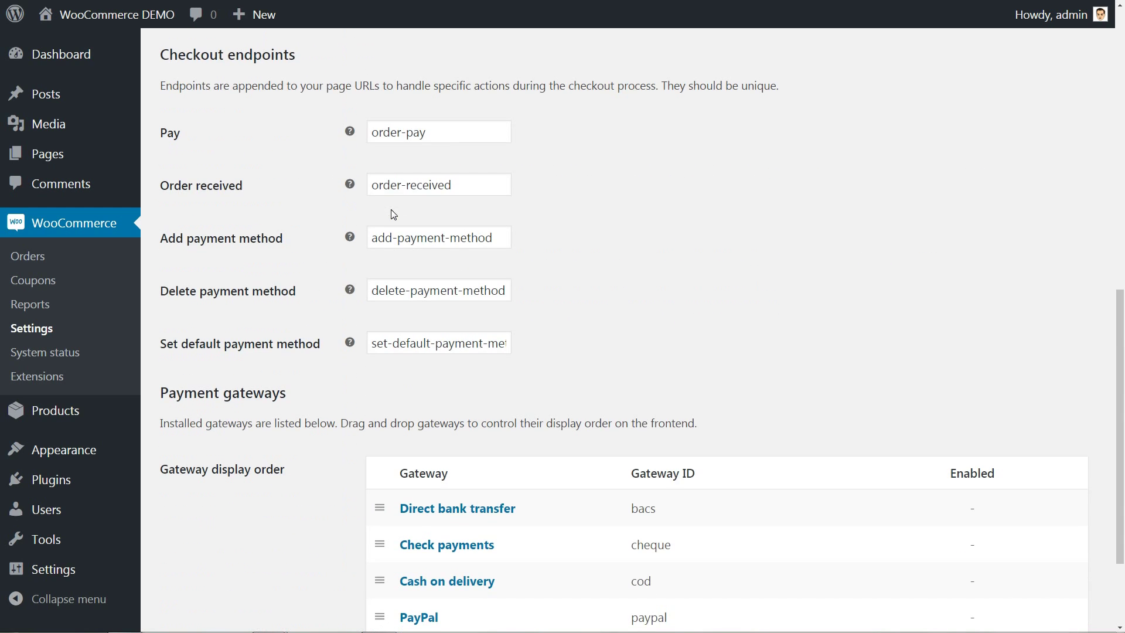
scroll(391, 214, "down", 2)
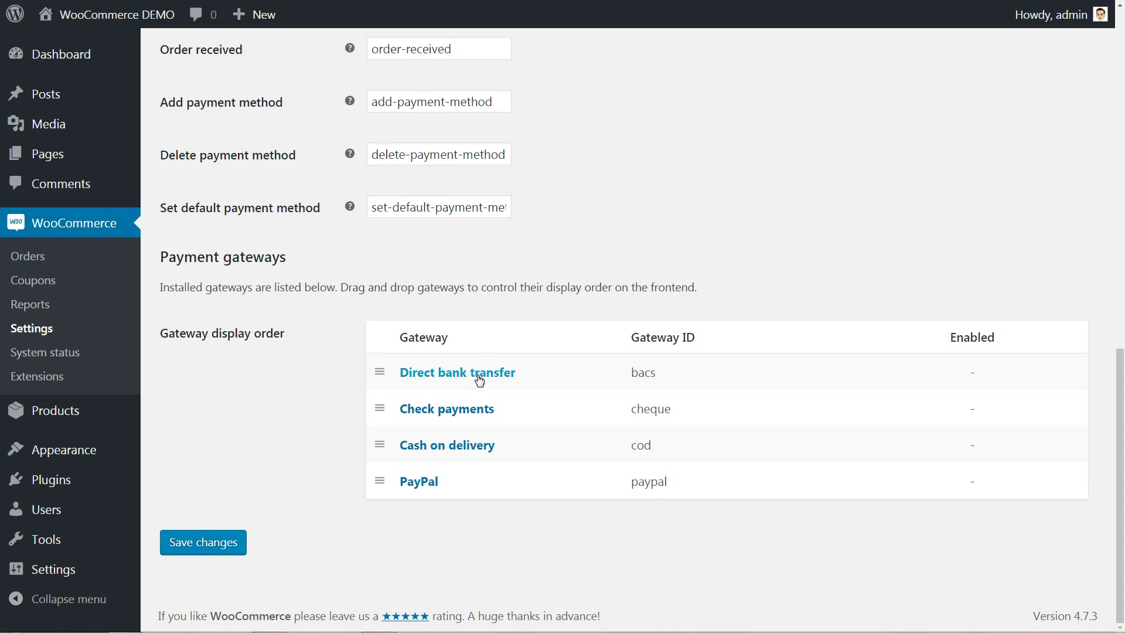
left_click(480, 378)
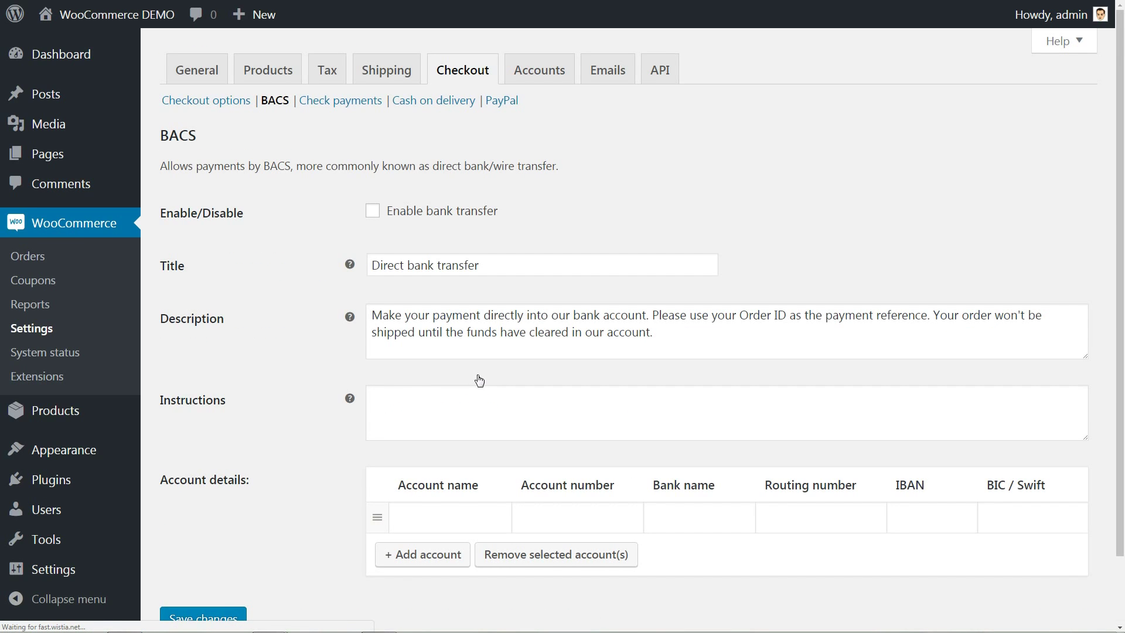
left_click(535, 70)
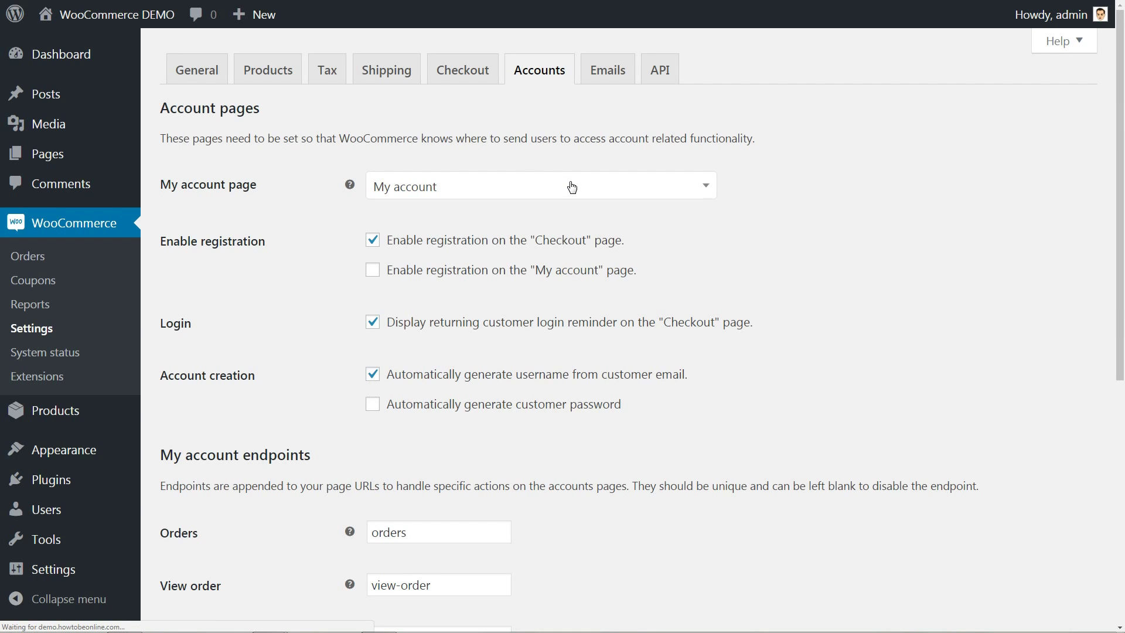
- Keep My account as the account page, save the Accounts settings and go to Emails
left_click(490, 188)
left_click(490, 188)
scroll(504, 237, "down", 7)
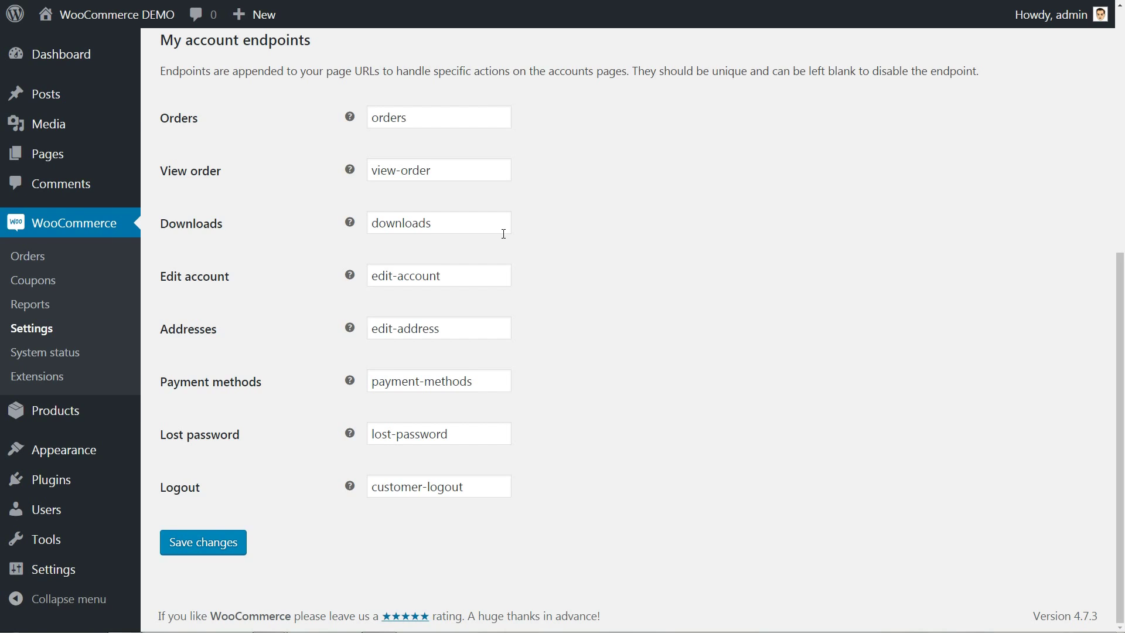
scroll(504, 234, "up", 7)
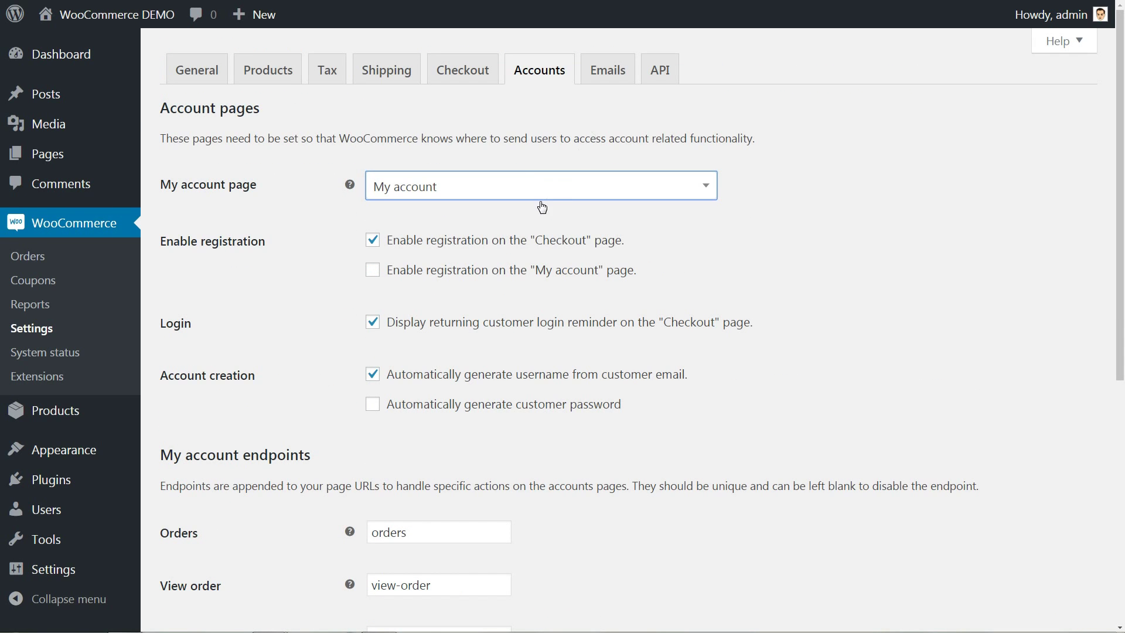
scroll(542, 207, "down", 7)
left_click(221, 541)
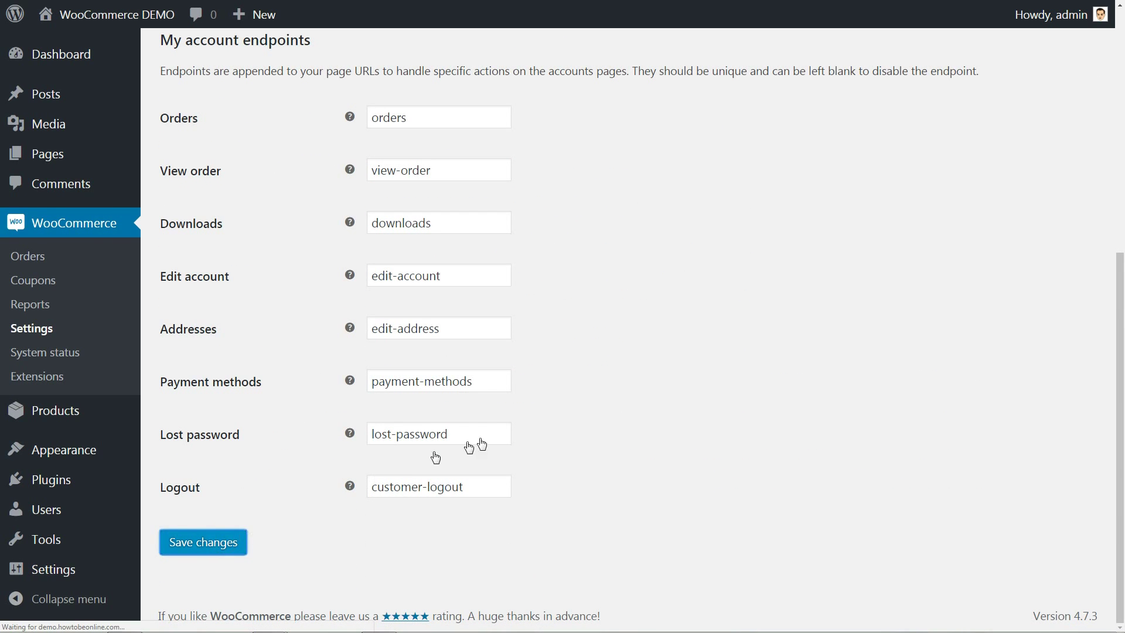
left_click(608, 73)
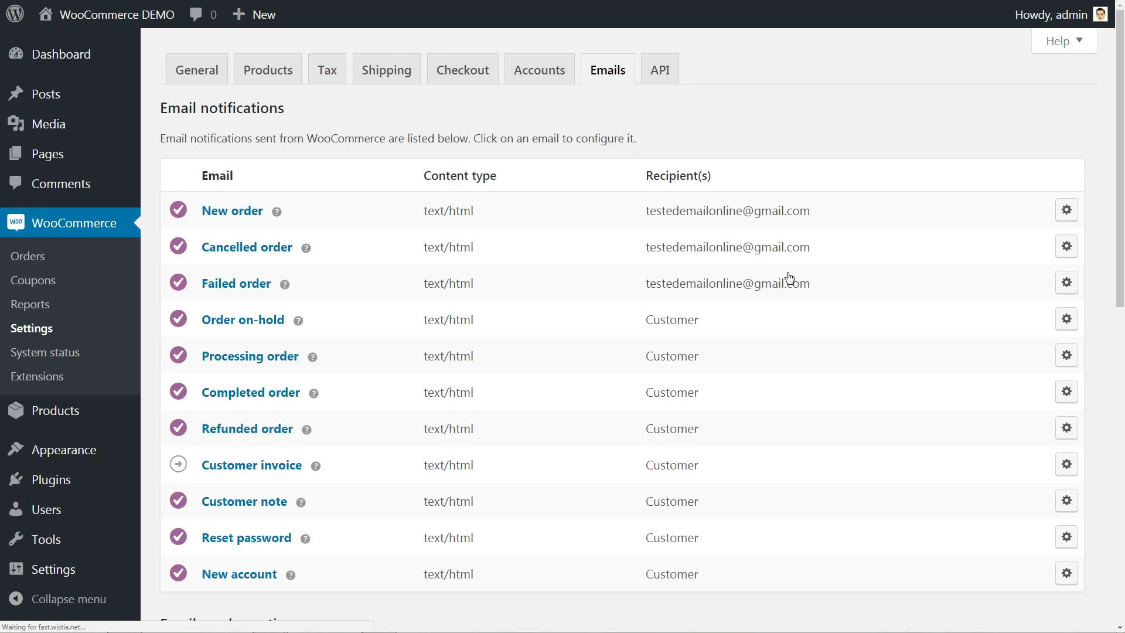
left_click(745, 211)
scroll(1106, 346, "down", 8)
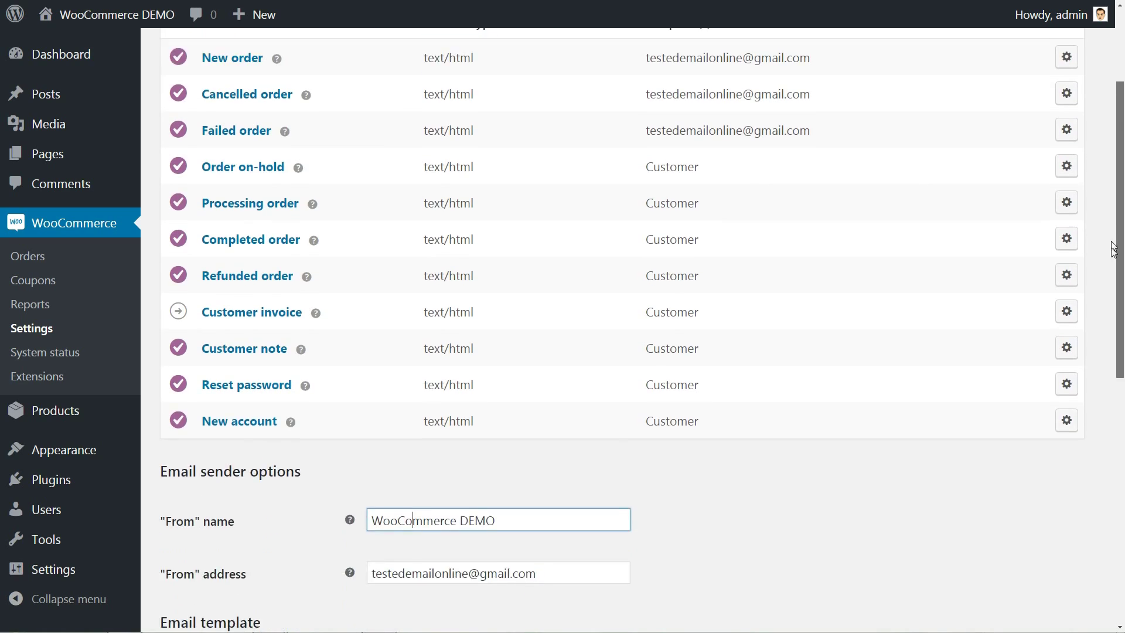
scroll(1106, 347, "down", 2)
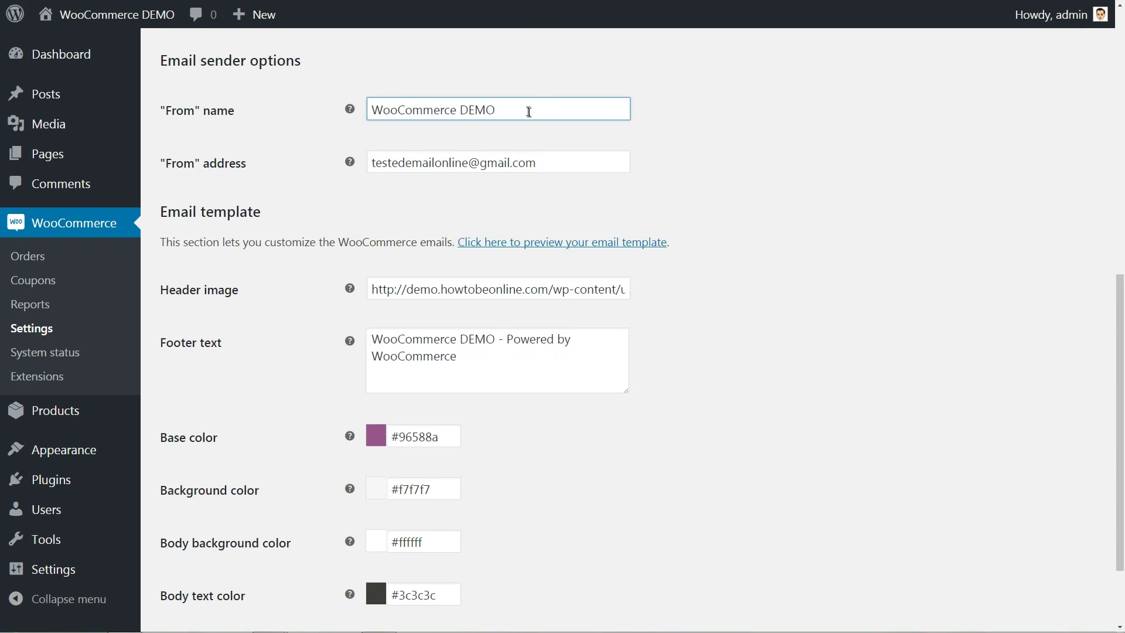
left_click_drag(527, 109, 327, 119)
left_click(502, 110)
left_click_drag(565, 158, 427, 211)
left_click(431, 212)
left_click_drag(372, 289, 685, 289)
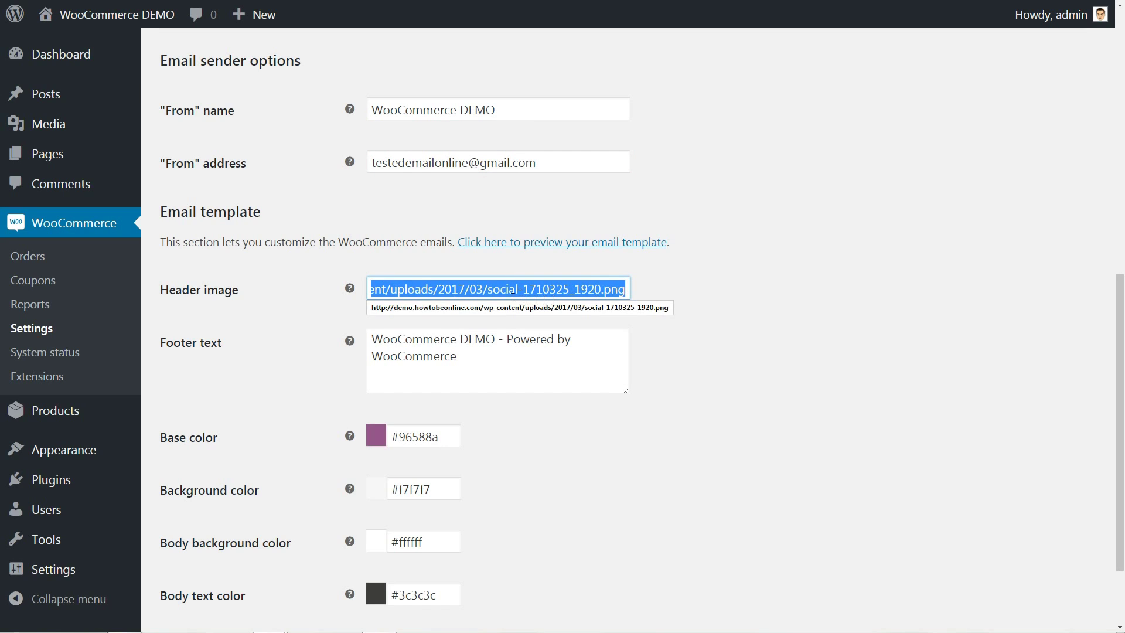
left_click(720, 302)
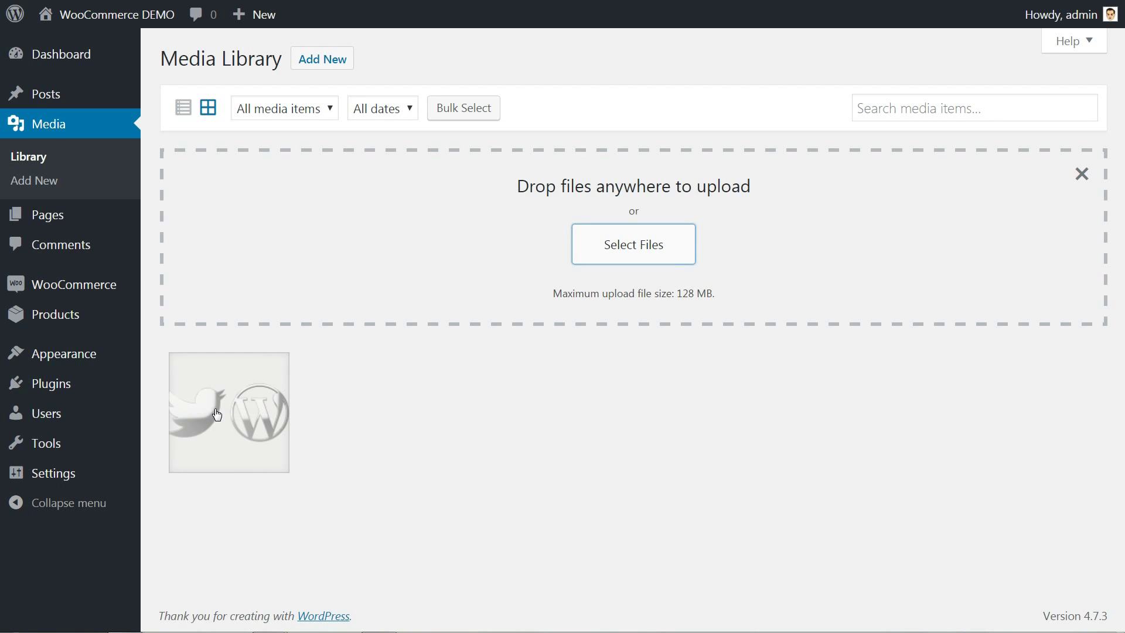
- Copy the header image's full URL from its Media Library details
left_click(217, 414)
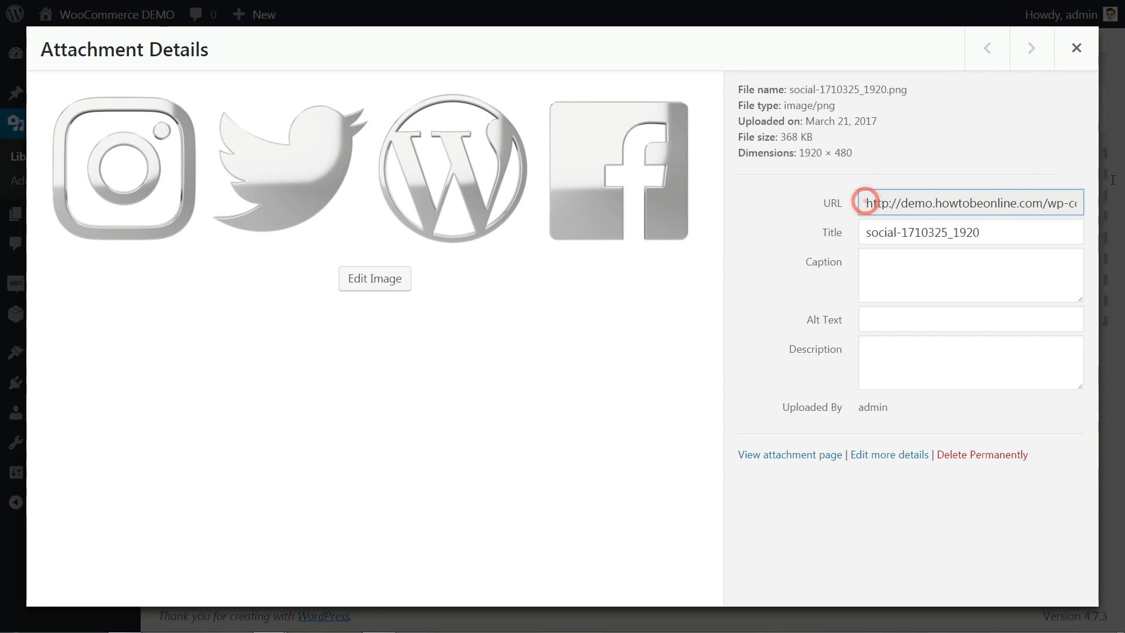
left_click_drag(868, 205, 981, 248)
left_click(956, 217)
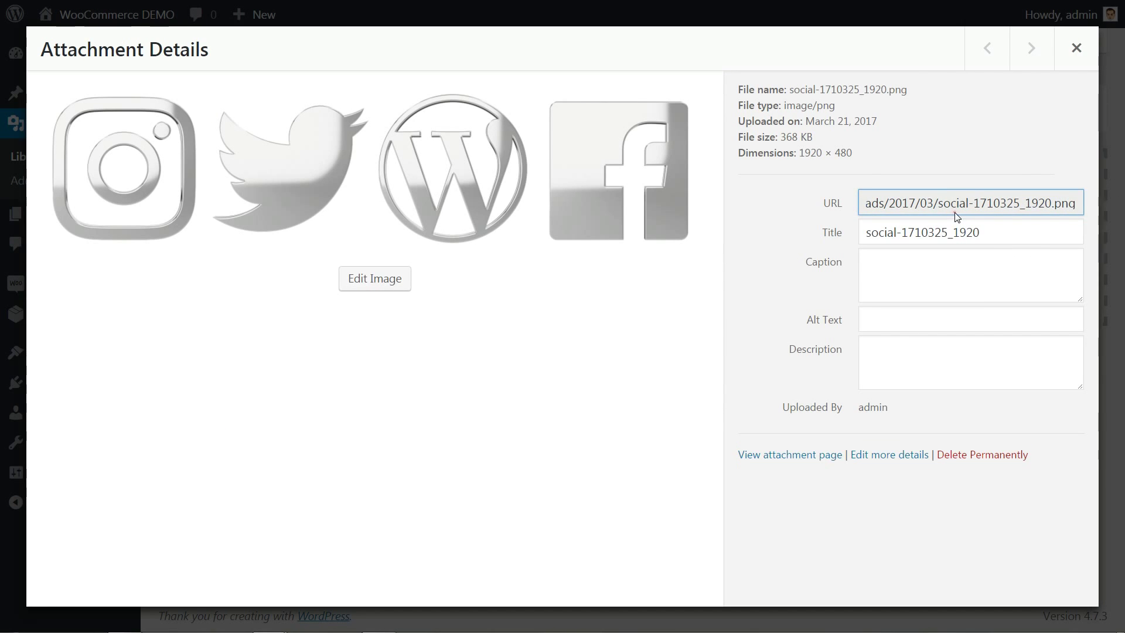
left_click(916, 203)
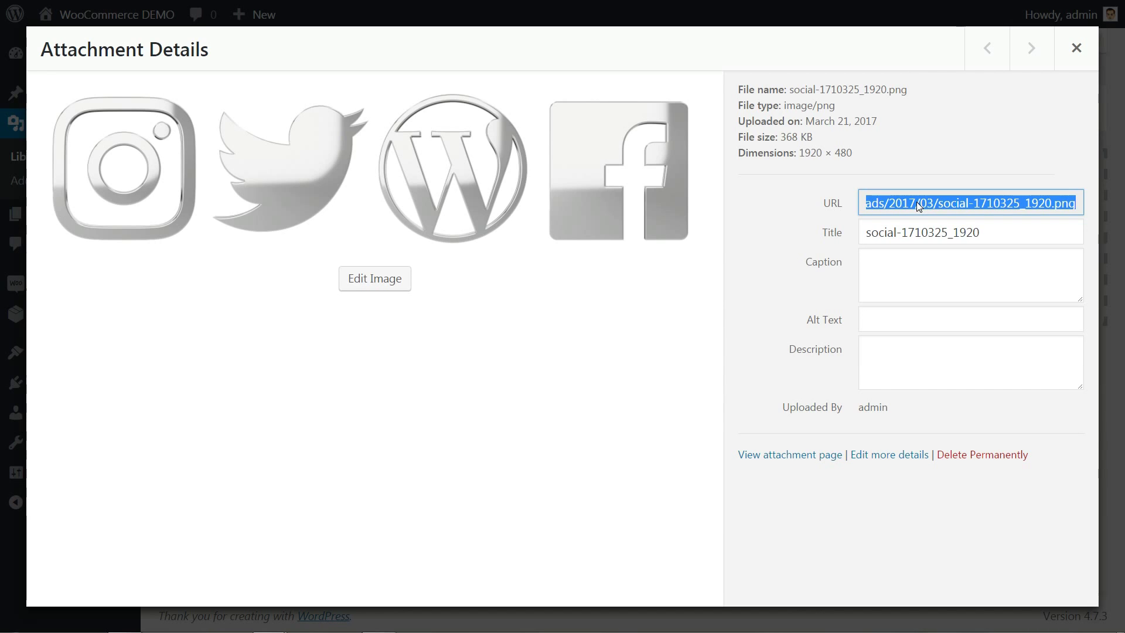
right_click(915, 200)
left_click(905, 210)
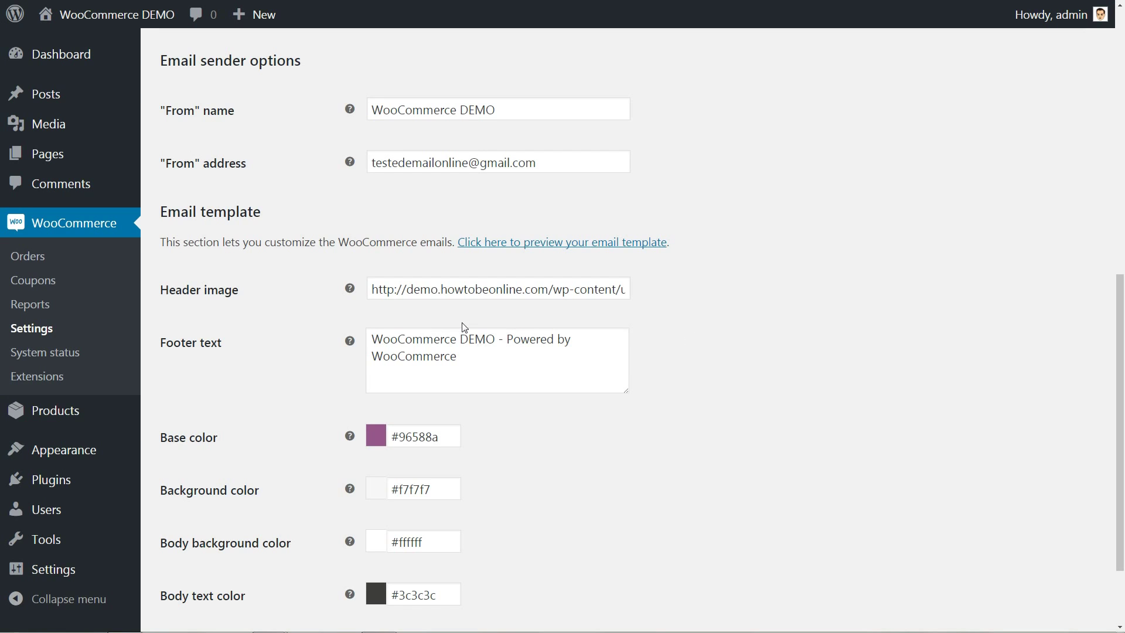
- Set the email Base color to #b62fb6 and save the email settings
left_click(432, 289)
left_click_drag(458, 357, 372, 346)
left_click(318, 326)
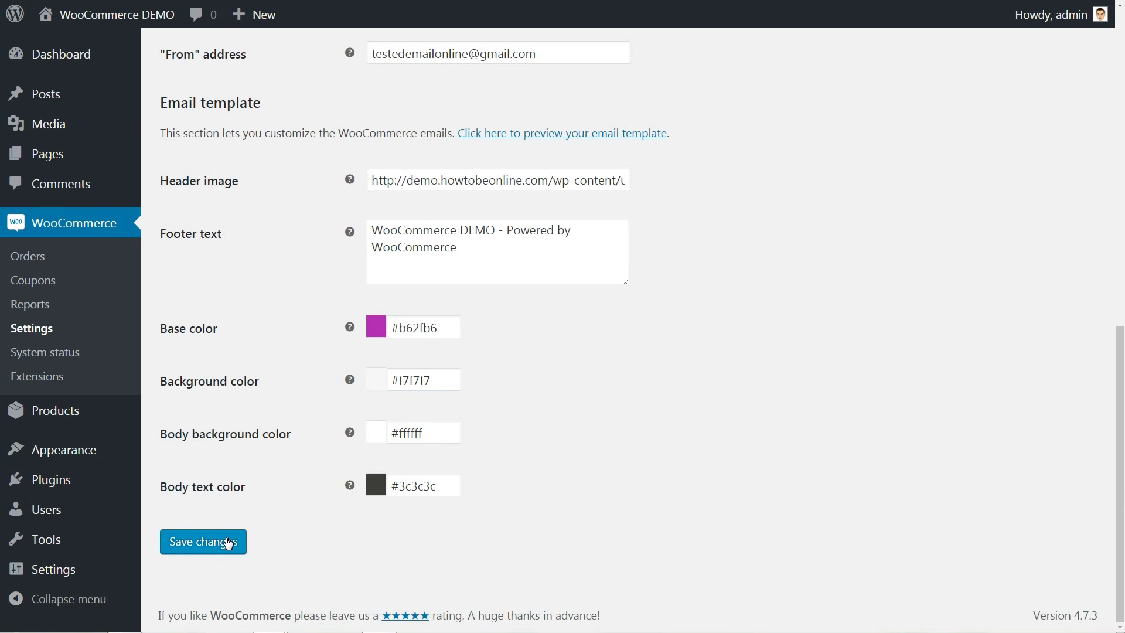
left_click(228, 542)
left_click(661, 71)
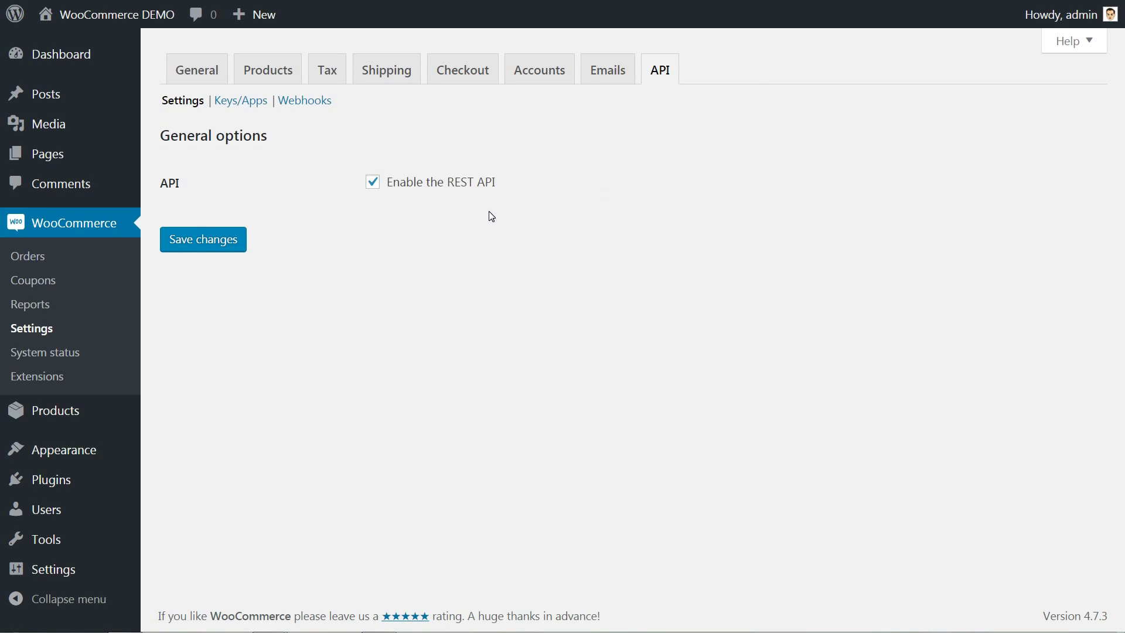
- View the 'Product title DEMO' product on the live storefront
left_click(358, 168)
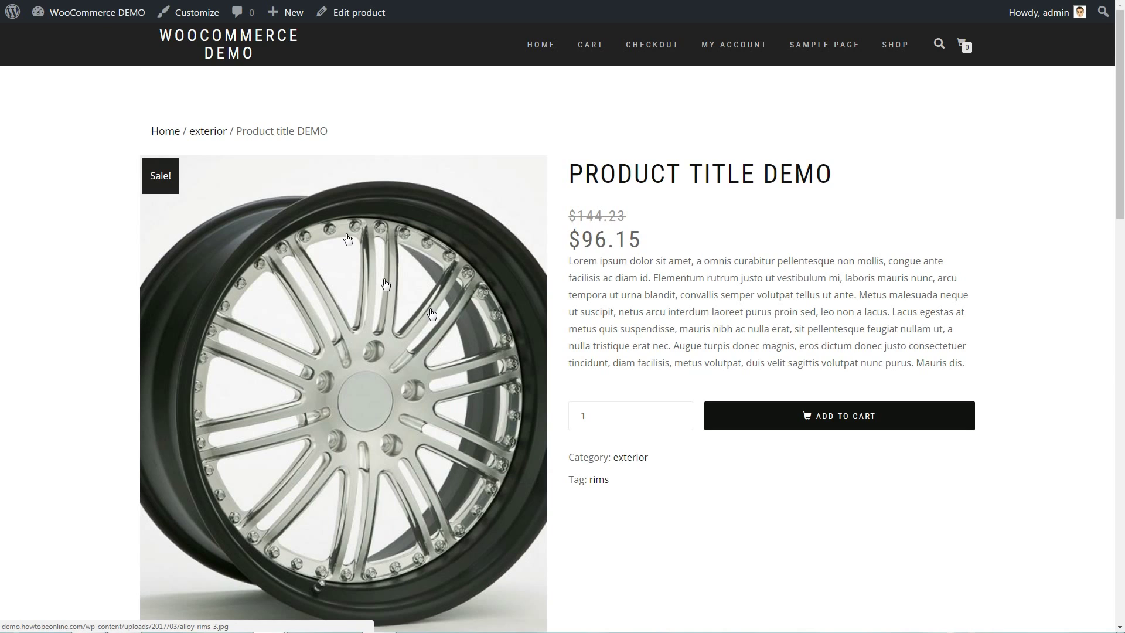
- Return to the dashboard and browse the empty WooCommerce Orders and Coupons lists
left_click(66, 37)
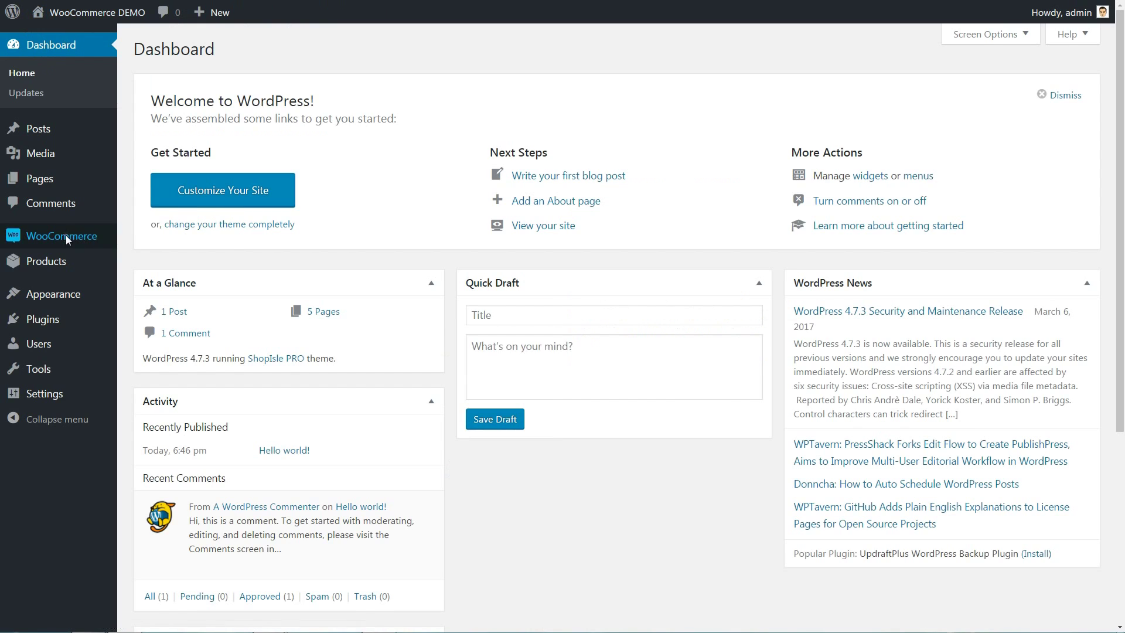
left_click(66, 234)
left_click(24, 215)
left_click(30, 236)
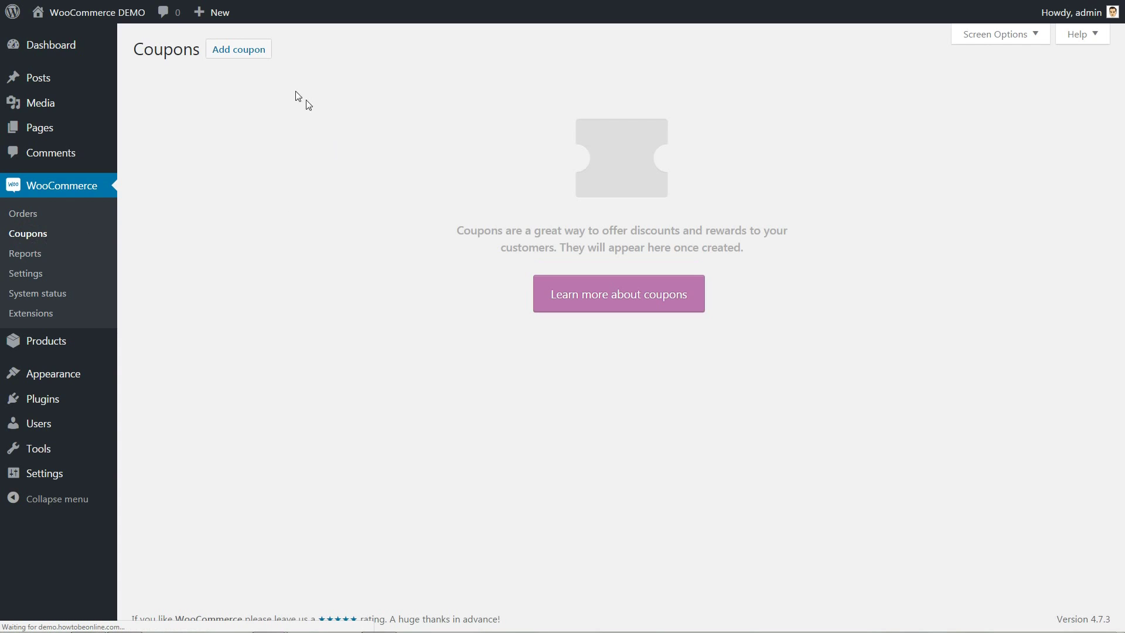
- Start a new coupon, then switch to the WooCommerce sales Reports
left_click(248, 49)
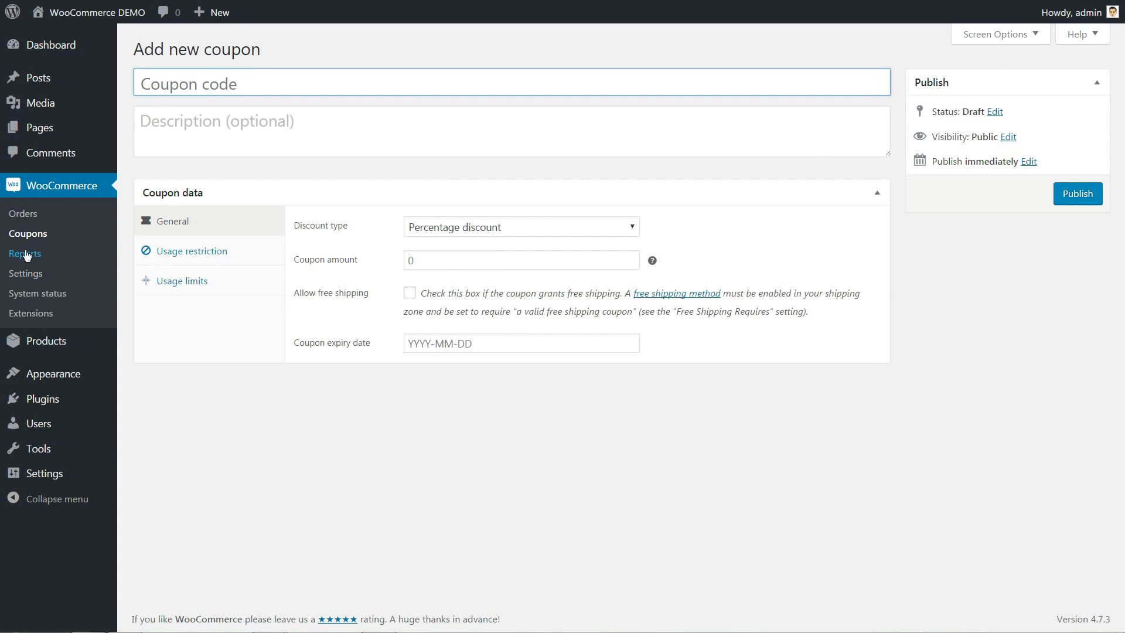
left_click(25, 254)
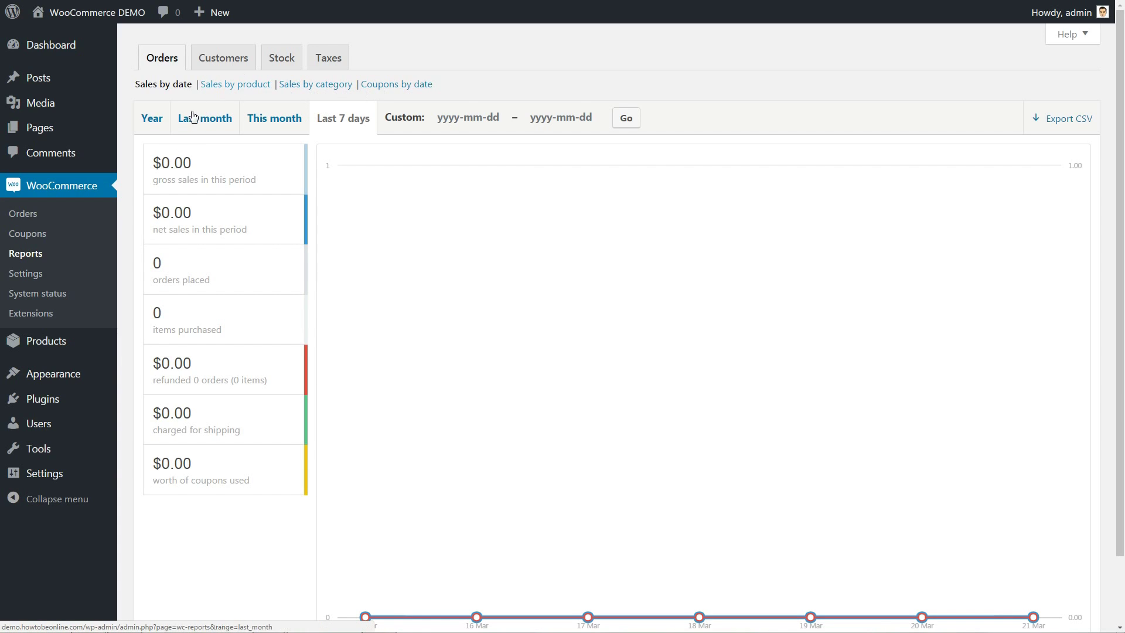
- View sales for Year and Last month, then the Customers, Stock and Taxes reports
left_click(153, 123)
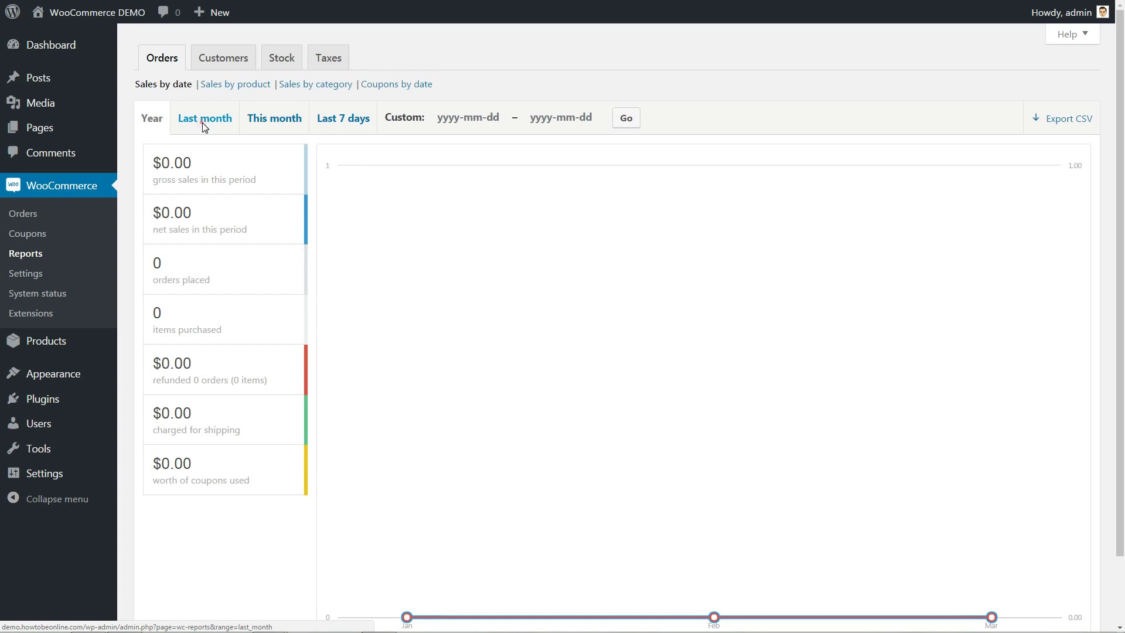
left_click(203, 123)
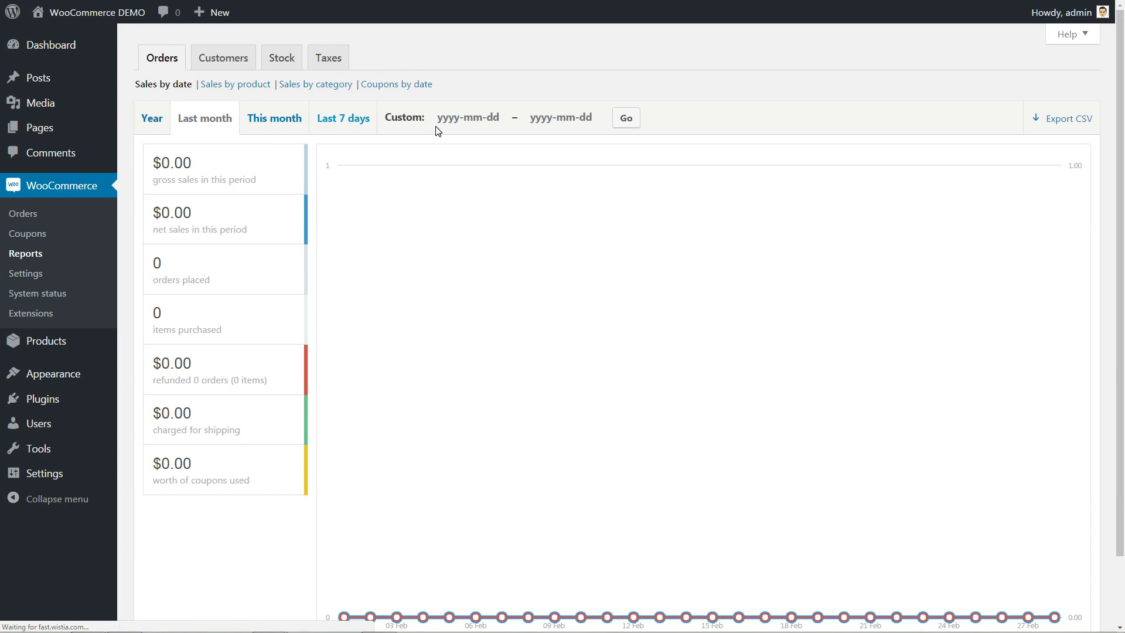
left_click(231, 61)
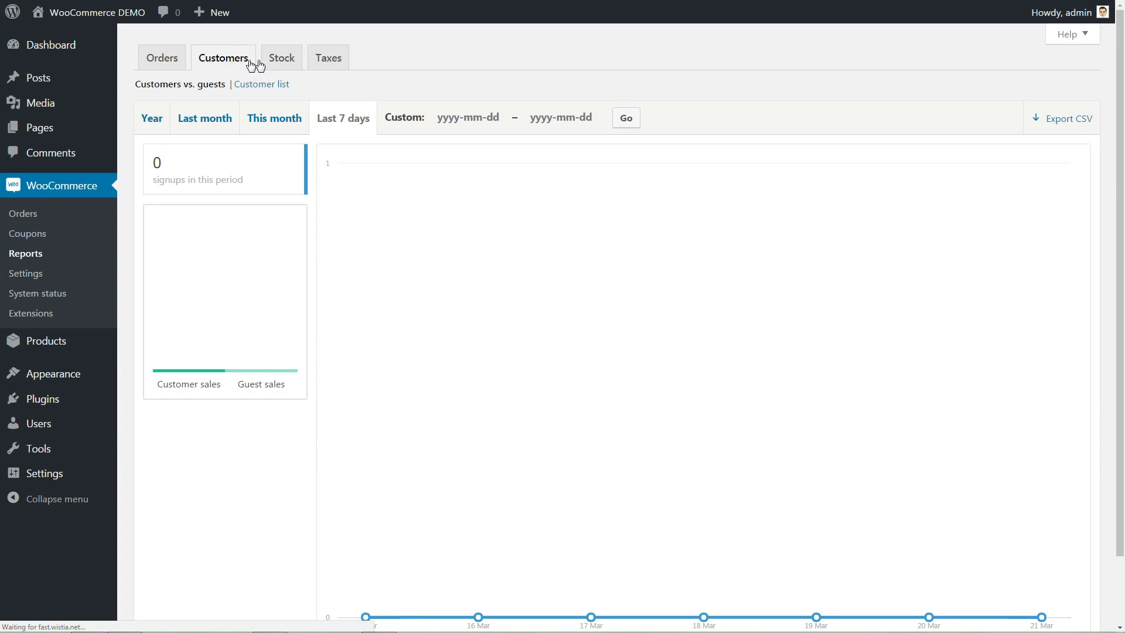
left_click(282, 61)
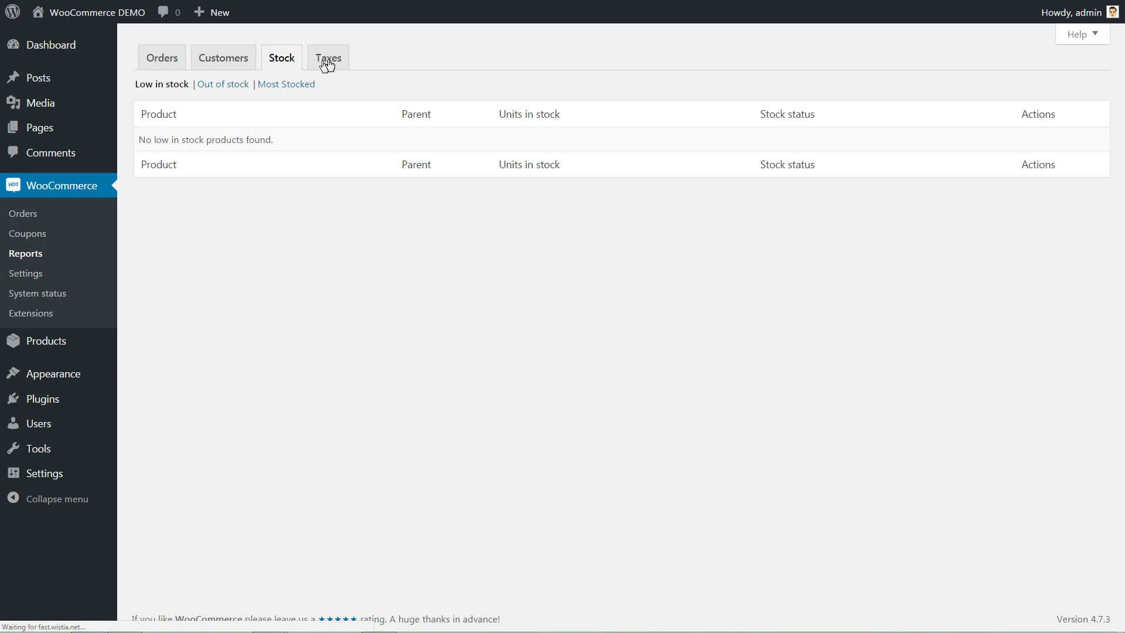
left_click(328, 61)
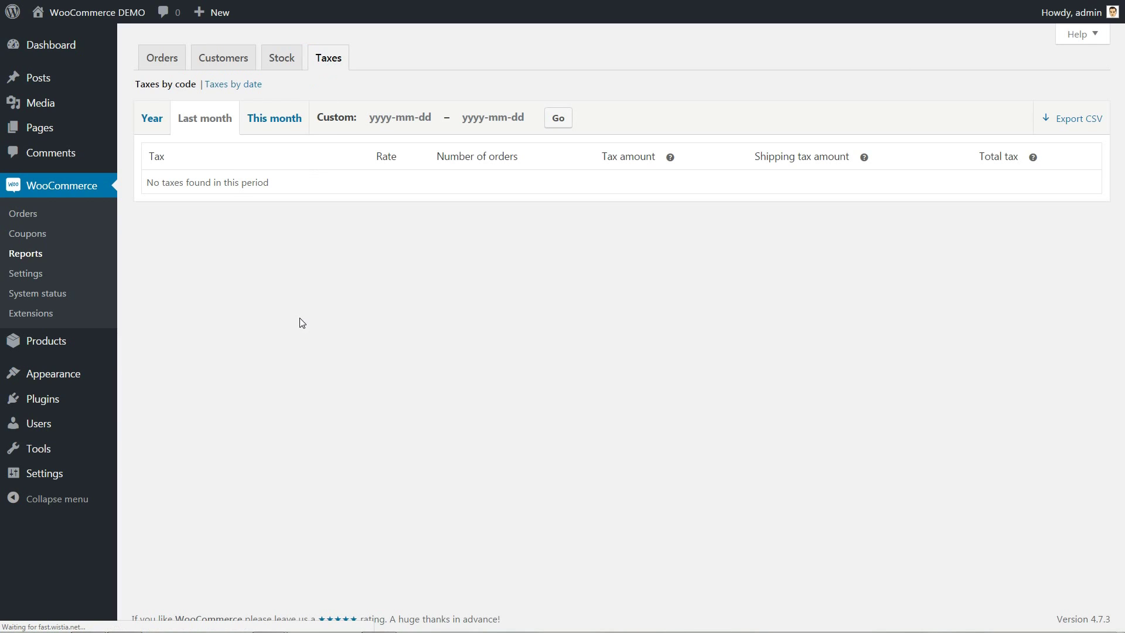
left_click(42, 314)
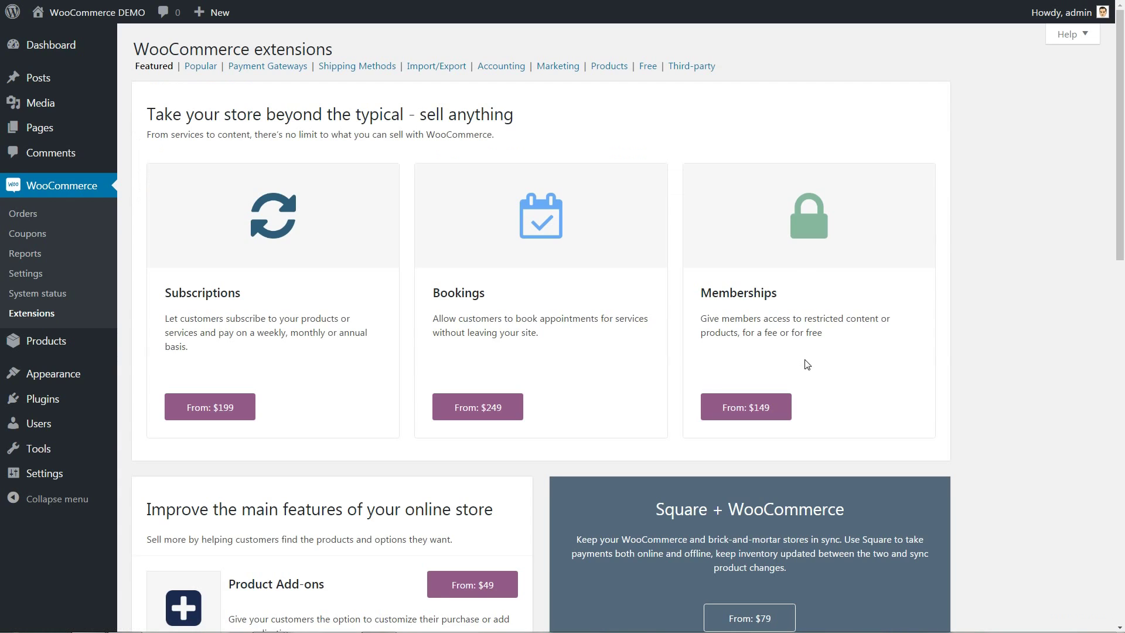
- Filter the extensions catalogue to Free and scroll through the listings
left_click(648, 68)
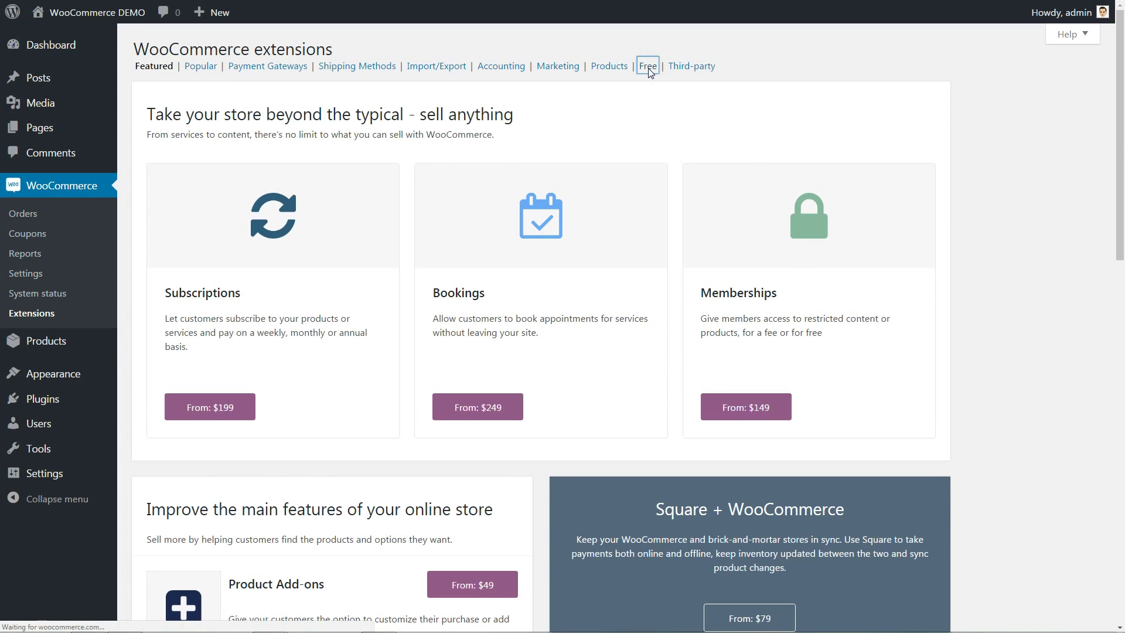
scroll(976, 325, "down", 5)
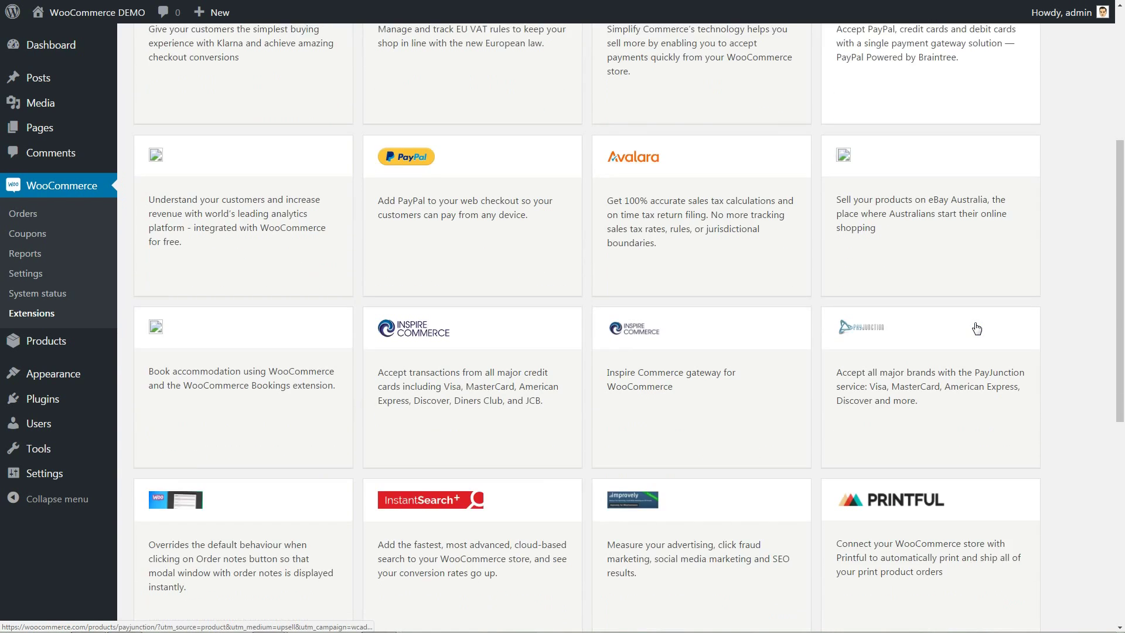
scroll(977, 328, "down", 8)
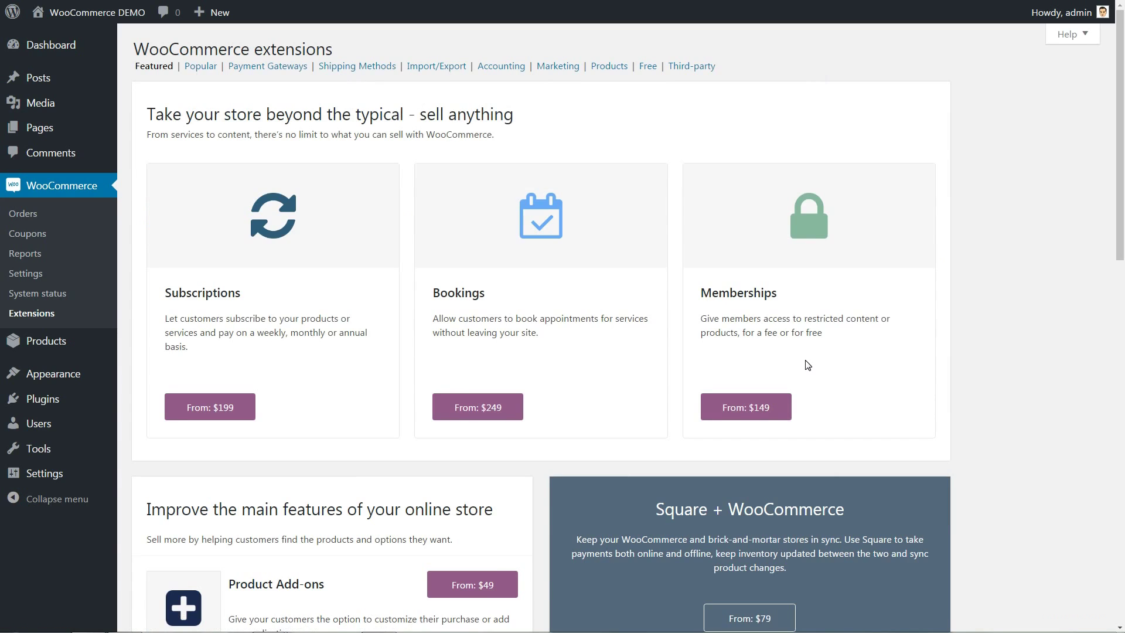
scroll(807, 362, "down", 4)
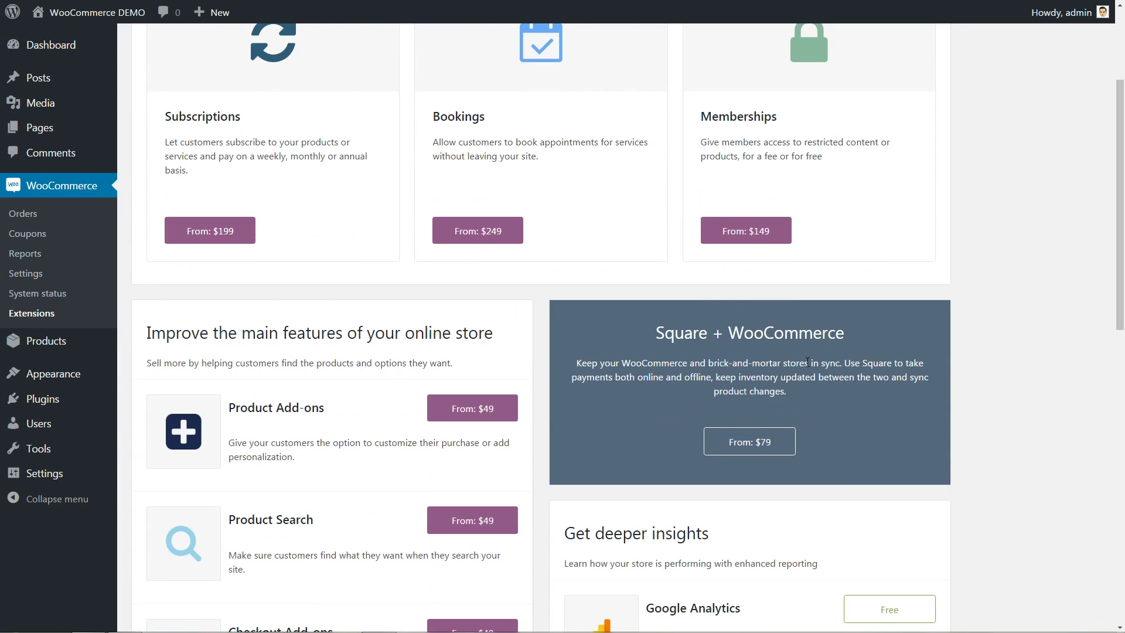
scroll(808, 361, "down", 5)
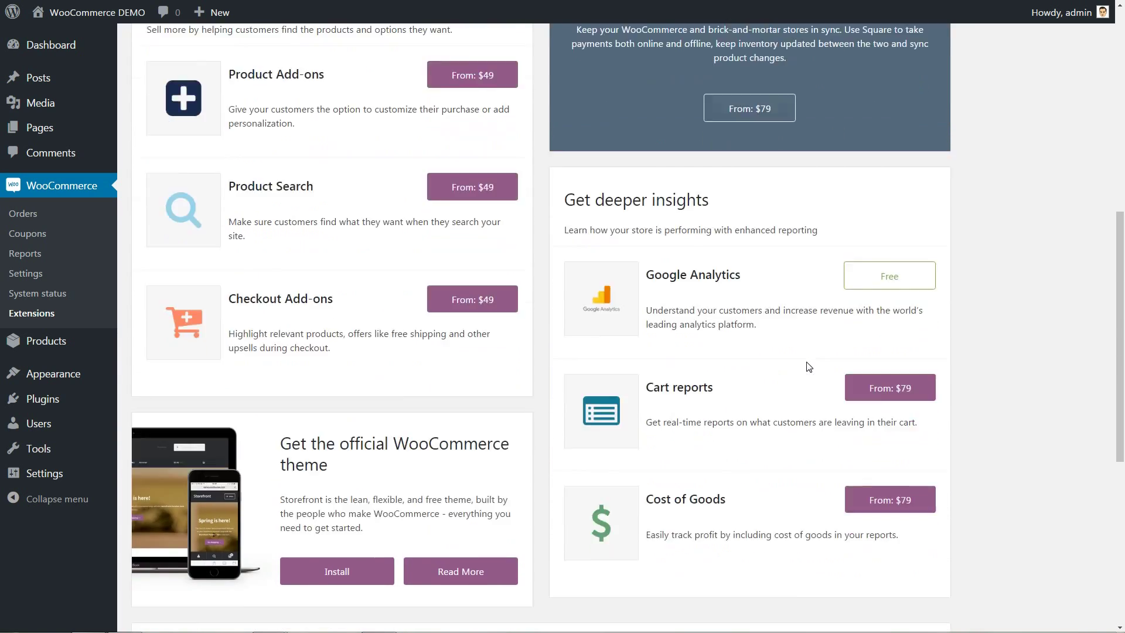